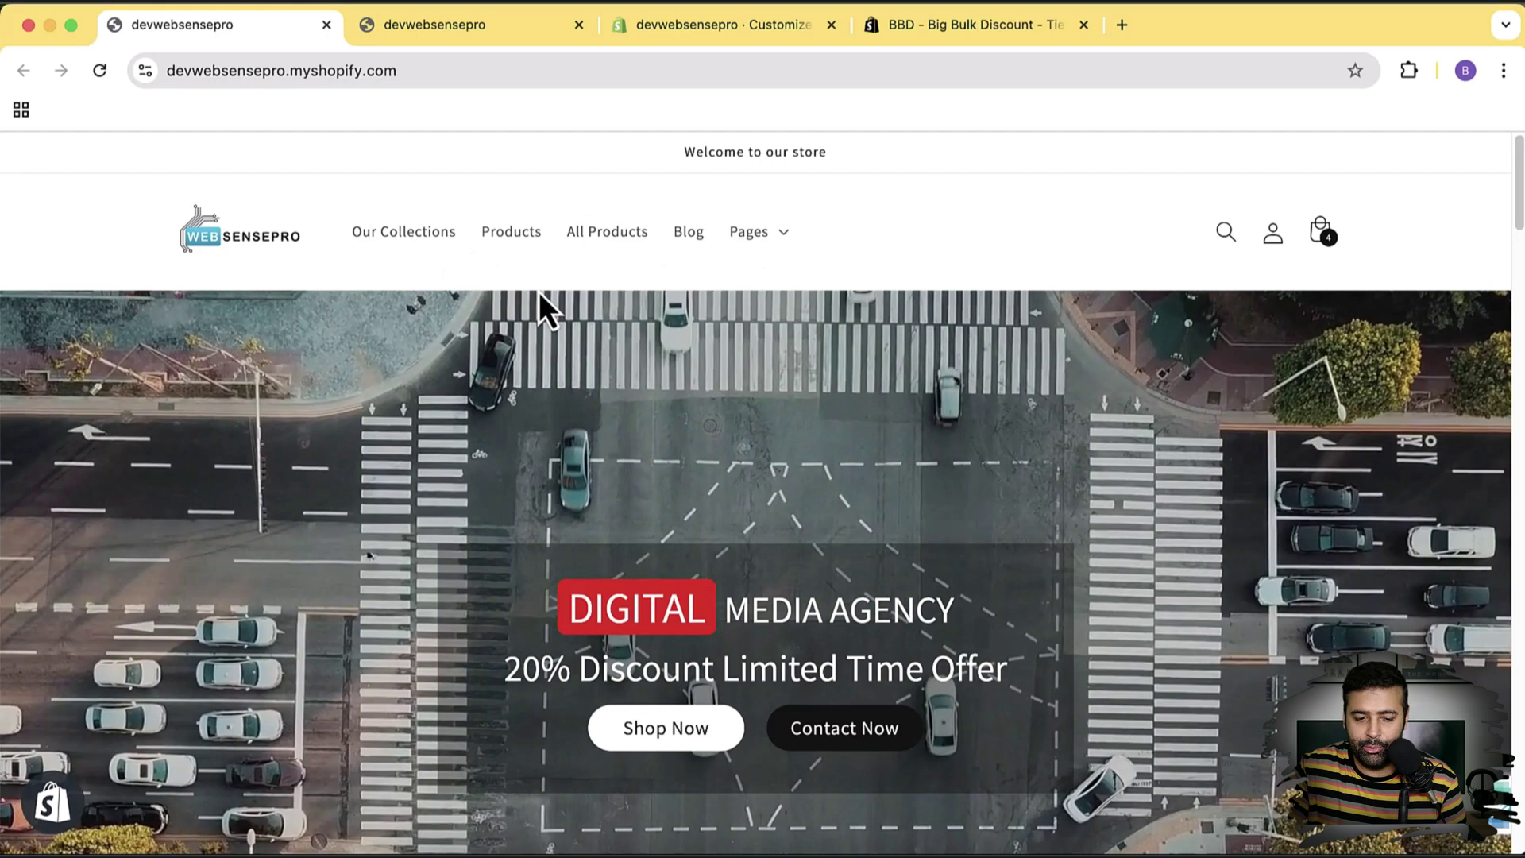
- View the centred-menu storefront, then bring up the theme editor's Header settings
{"action": "left_click", "coordinate": [466, 40]}
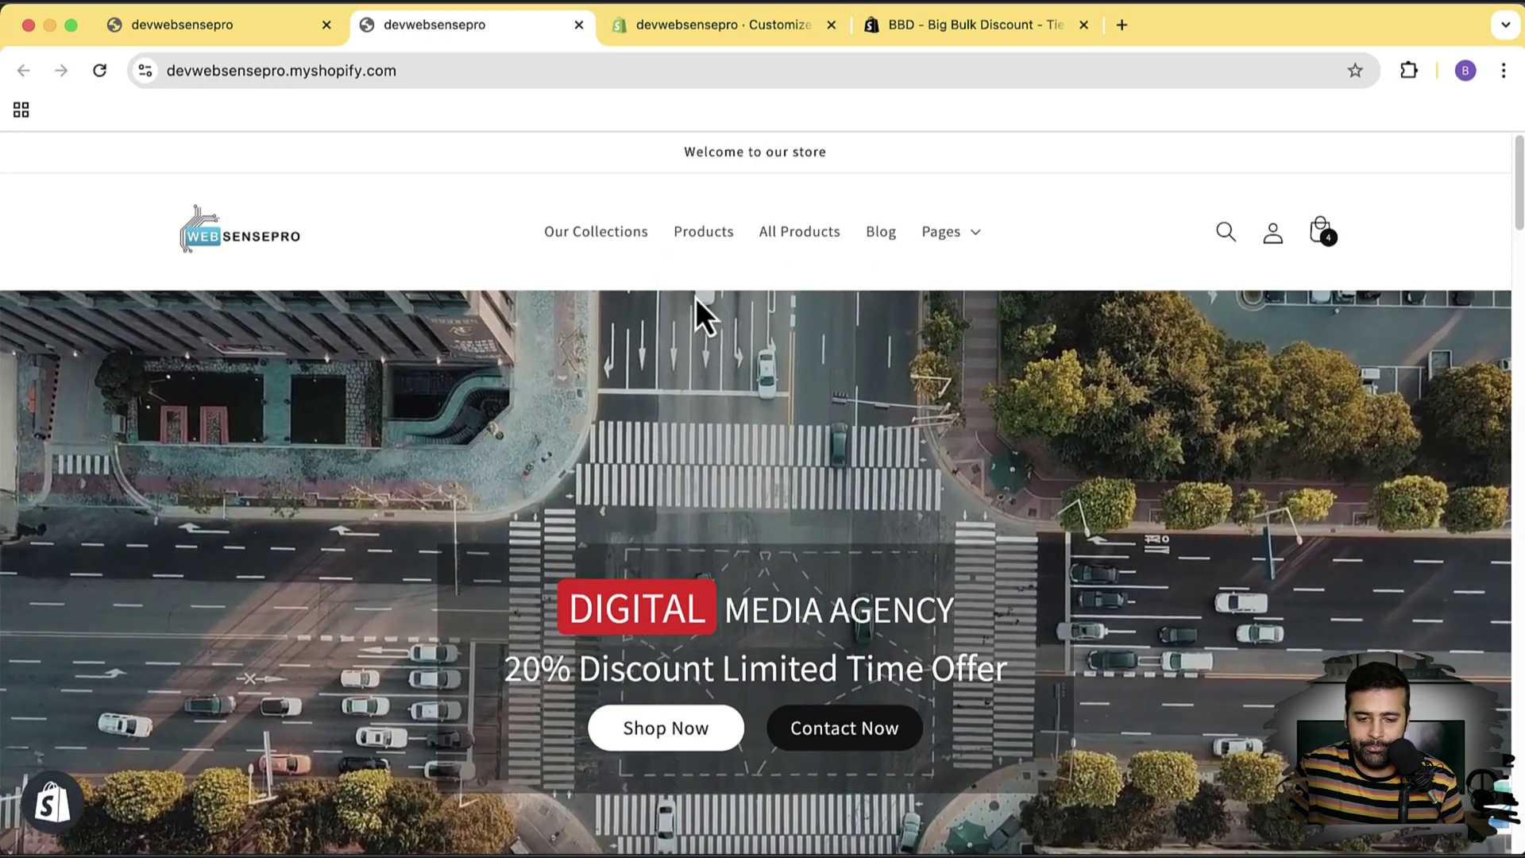
{"action": "left_click", "coordinate": [768, 38]}
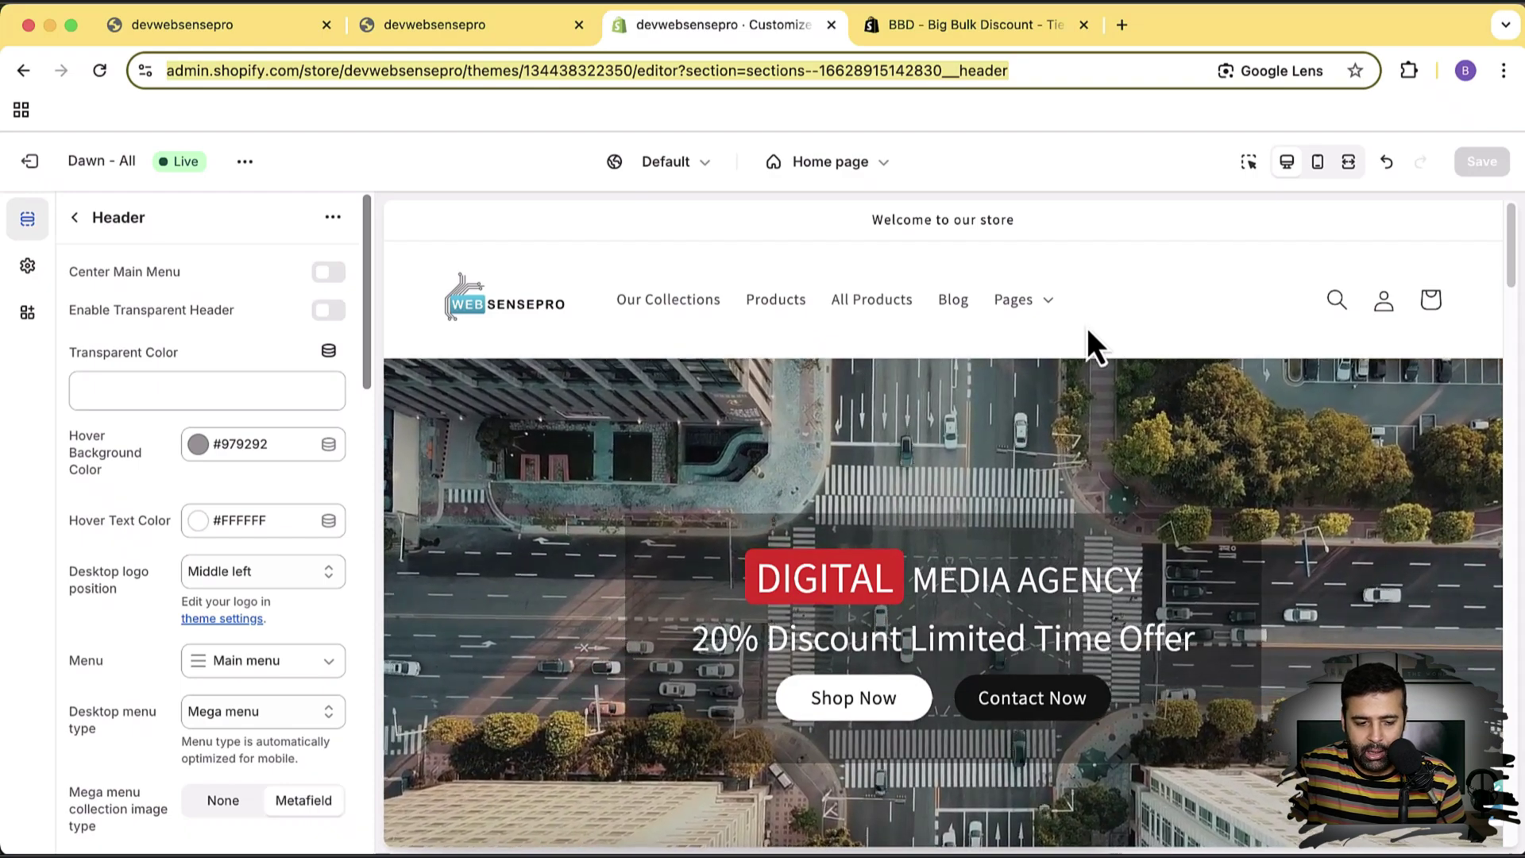
- Enable Center Main Menu and Transparent Header, then open the Pages mega menu in the preview
{"action": "left_click", "coordinate": [328, 272]}
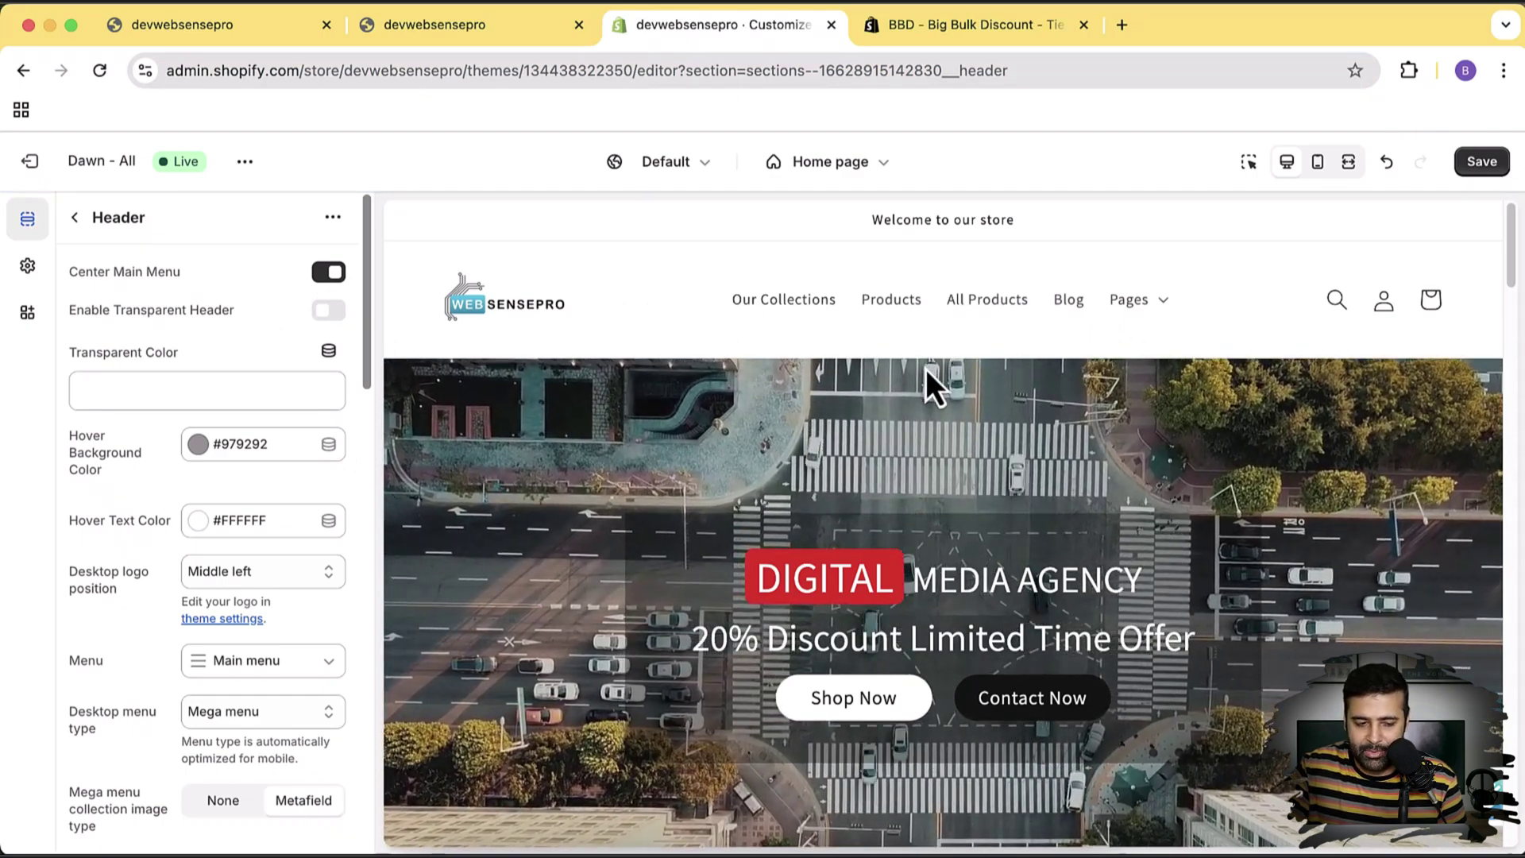
{"action": "scroll", "coordinate": [267, 436], "scroll_direction": "down", "scroll_amount": 2}
{"action": "scroll", "coordinate": [267, 435], "scroll_direction": "down", "scroll_amount": 4}
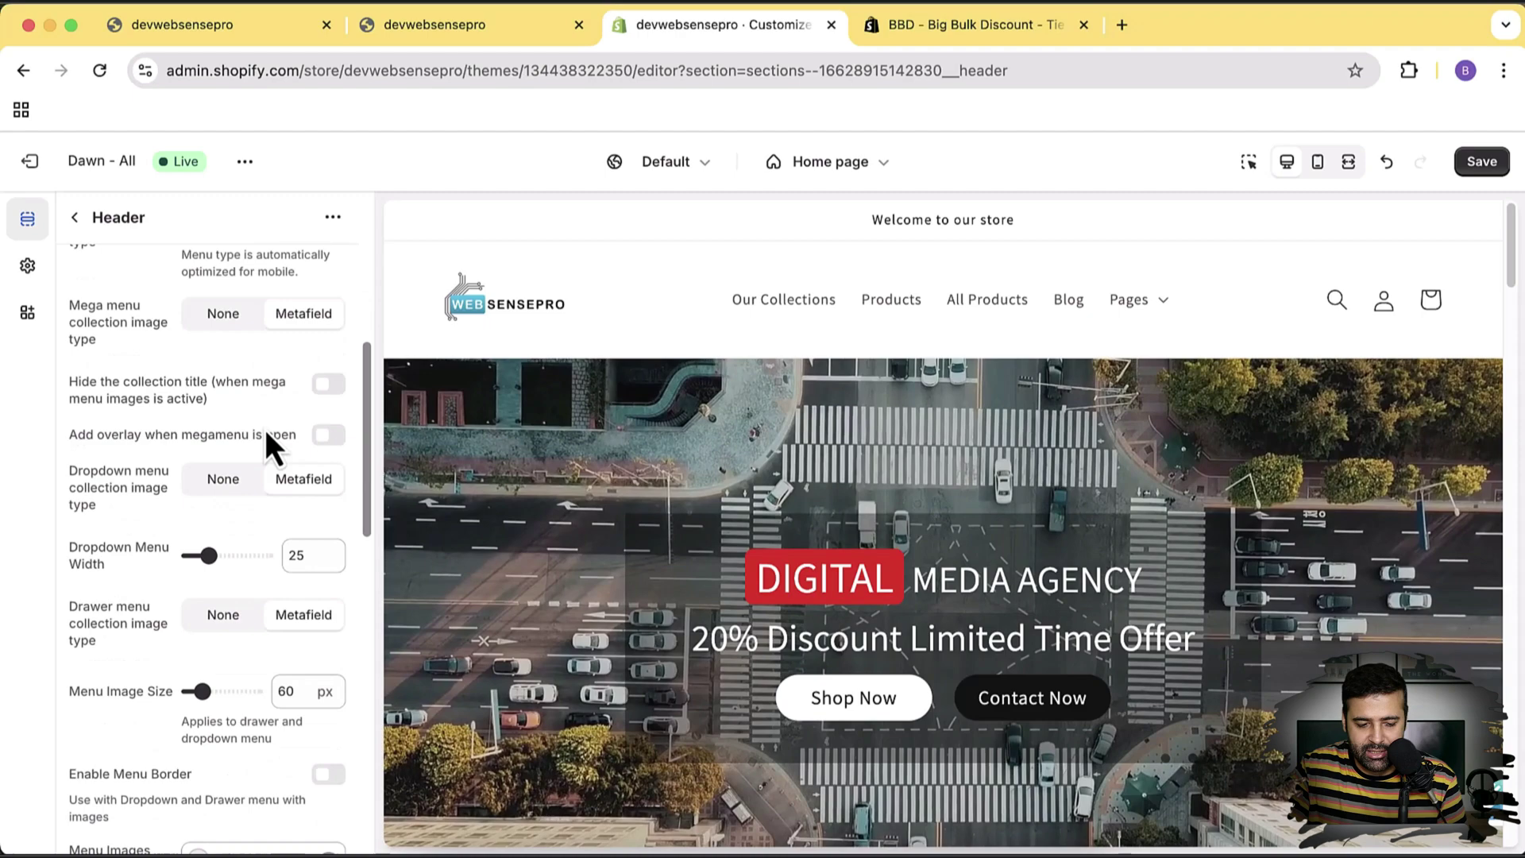
{"action": "scroll", "coordinate": [265, 429], "scroll_direction": "up", "scroll_amount": 6}
{"action": "left_click", "coordinate": [327, 311]}
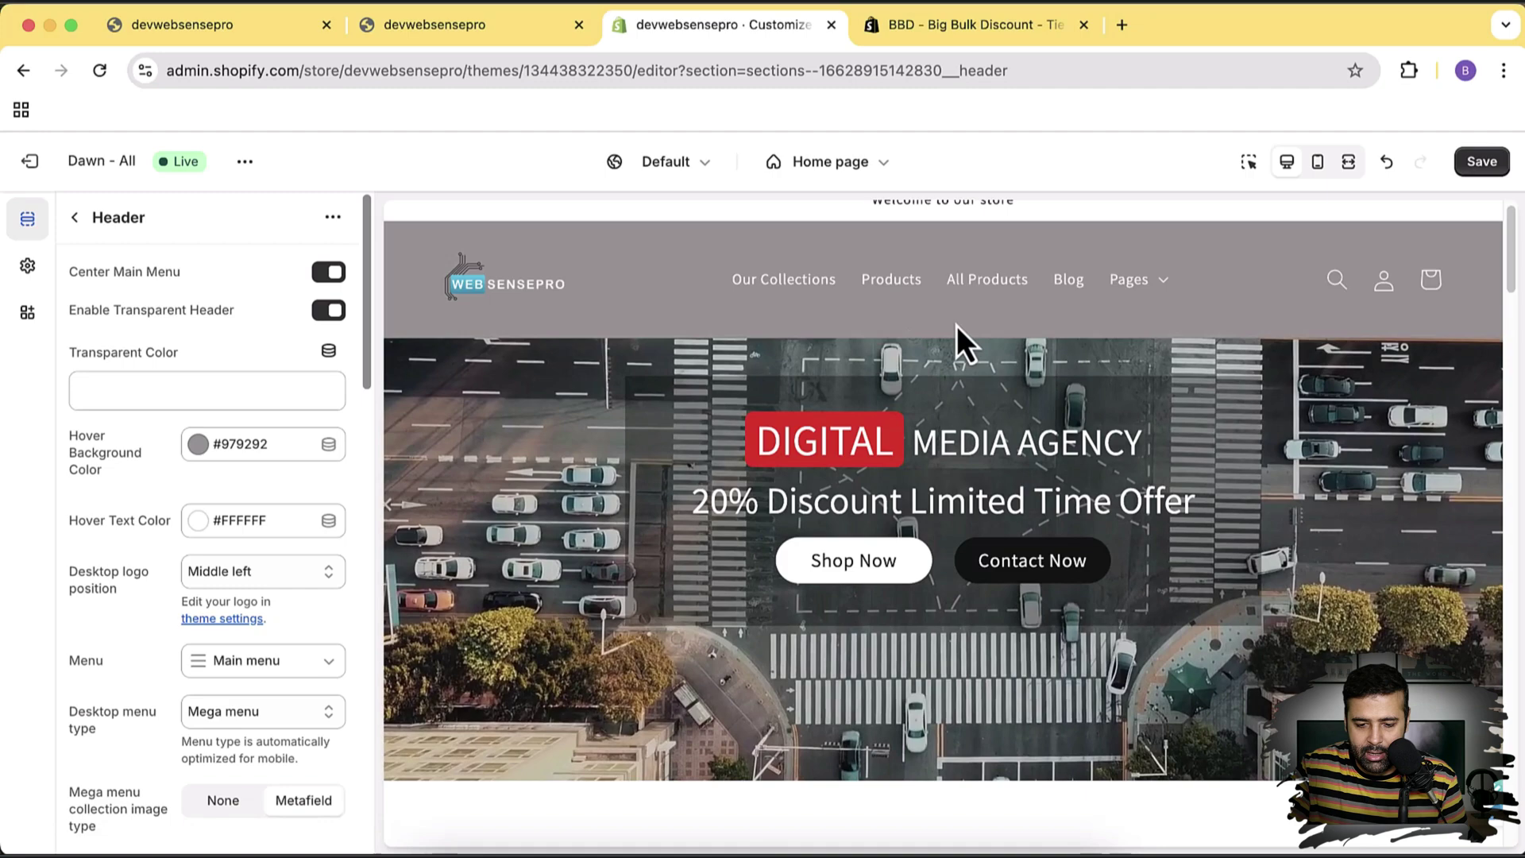
{"action": "left_click", "coordinate": [1137, 288]}
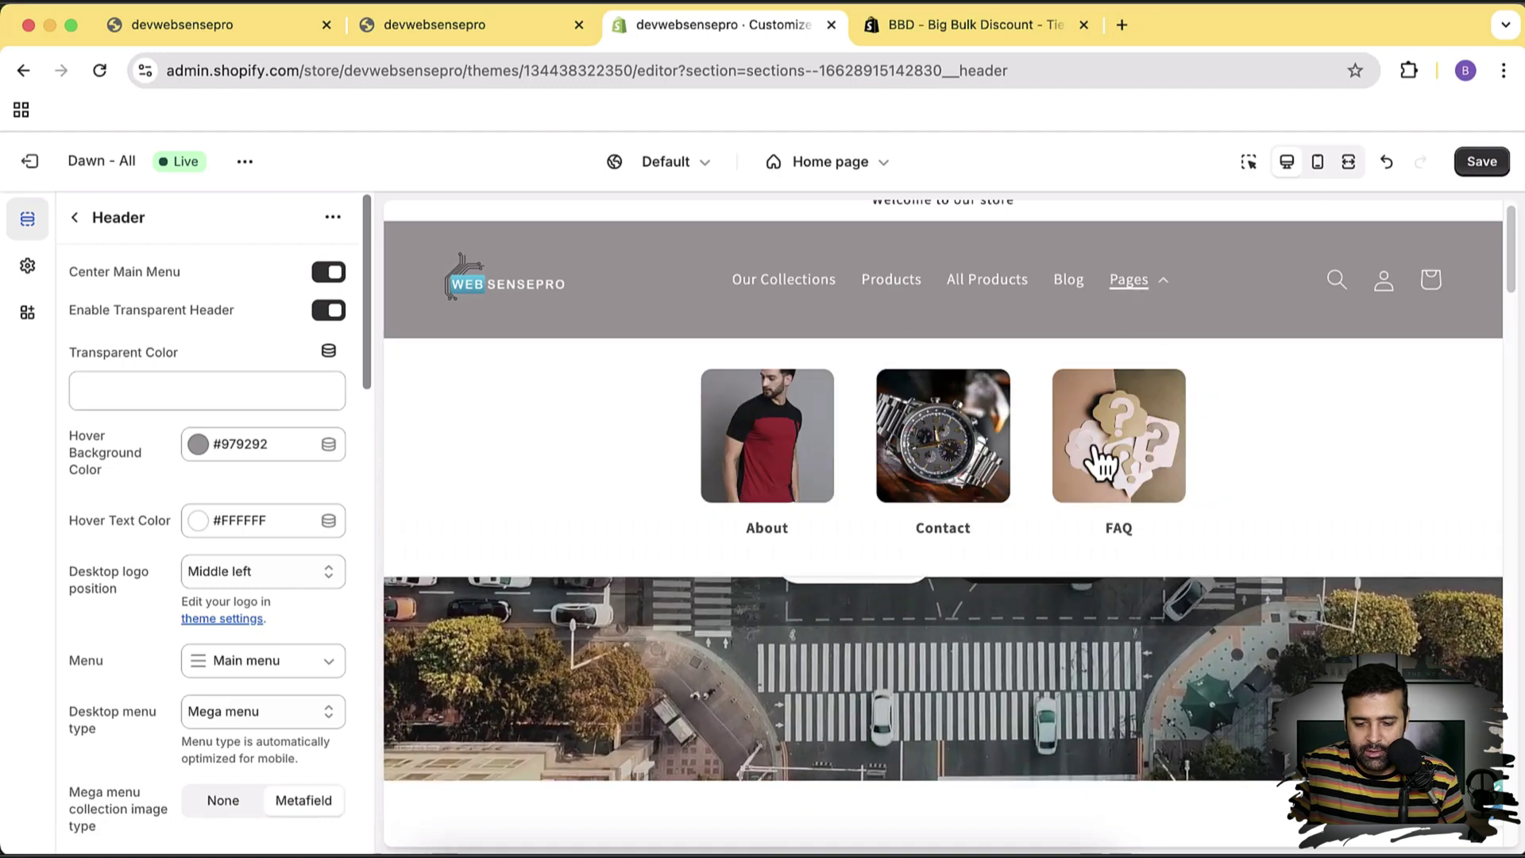
- Close the Pages mega menu and scroll the preview to check the centred, transparent header
{"action": "left_click", "coordinate": [1141, 599]}
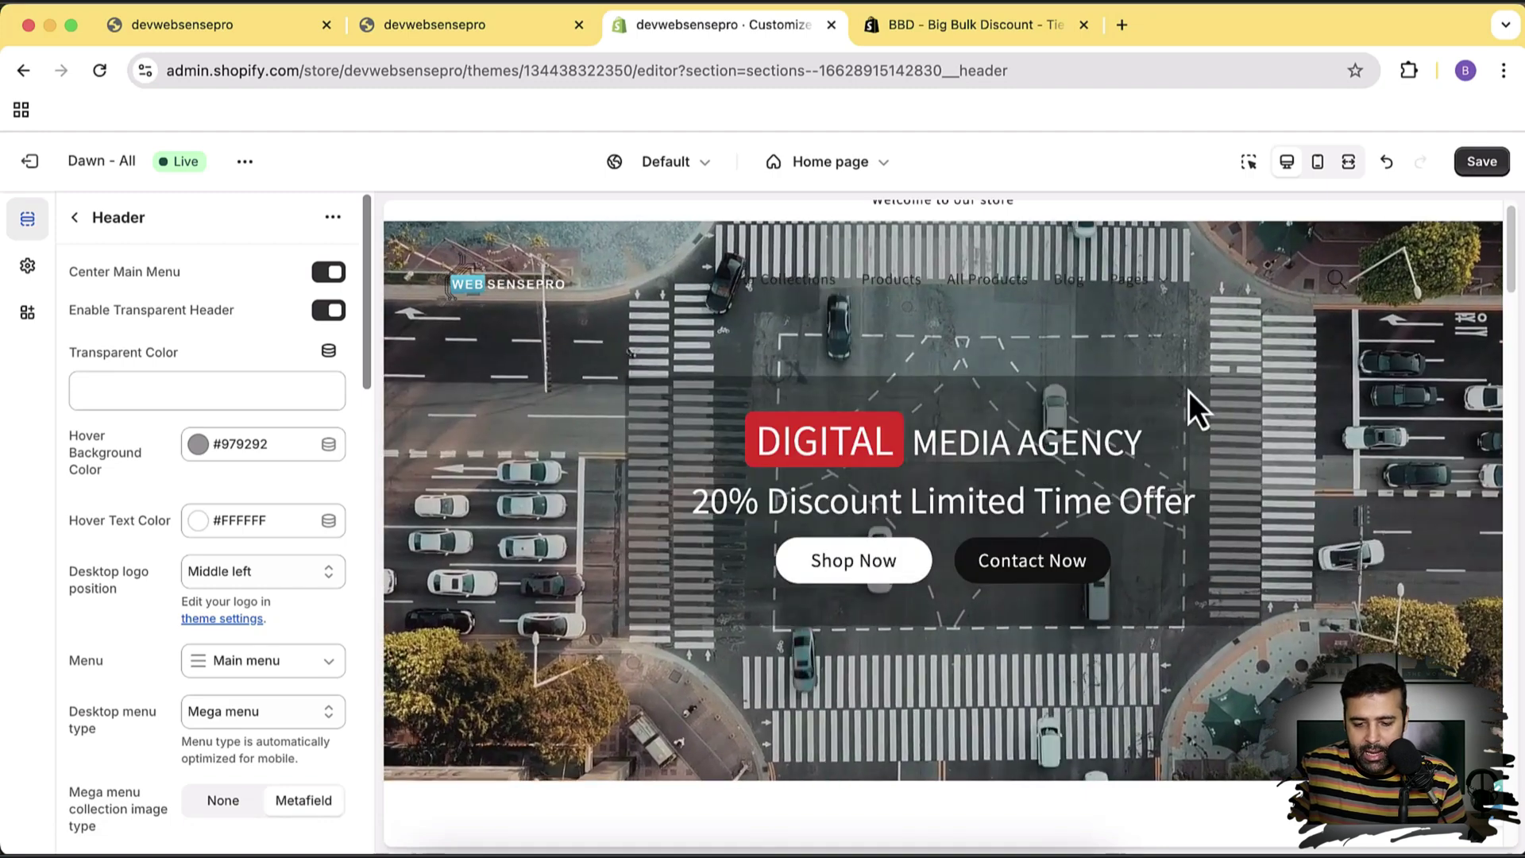
{"action": "scroll", "coordinate": [1160, 433], "scroll_direction": "down", "scroll_amount": 2}
{"action": "scroll", "coordinate": [1198, 429], "scroll_direction": "up", "scroll_amount": 3}
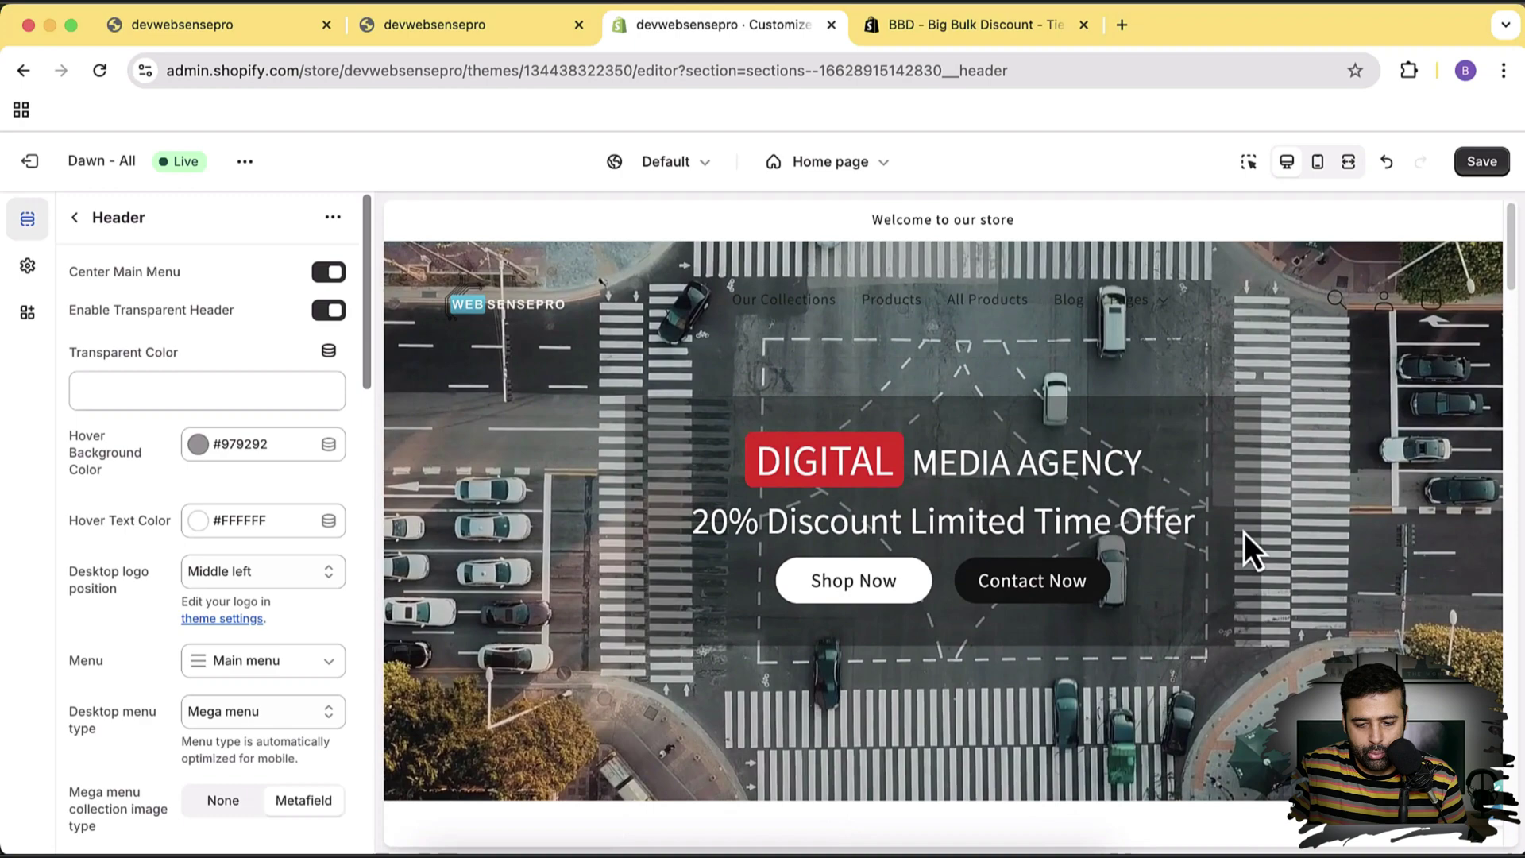
{"action": "scroll", "coordinate": [1279, 452], "scroll_direction": "down", "scroll_amount": 5}
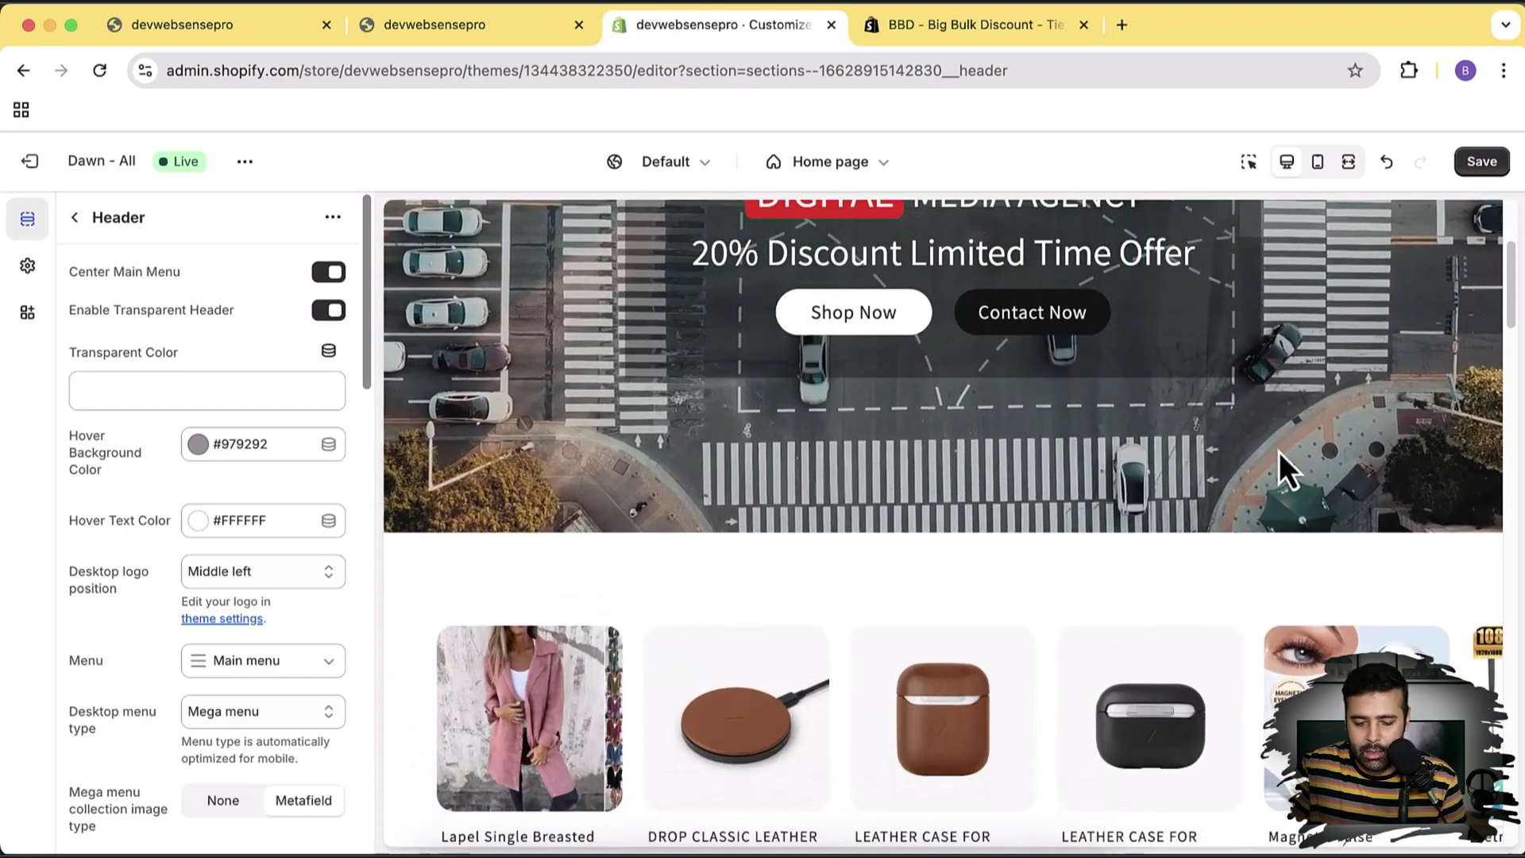
{"action": "scroll", "coordinate": [1279, 456], "scroll_direction": "down", "scroll_amount": 2}
{"action": "scroll", "coordinate": [1280, 457], "scroll_direction": "down", "scroll_amount": 5}
{"action": "scroll", "coordinate": [1279, 457], "scroll_direction": "down", "scroll_amount": 3}
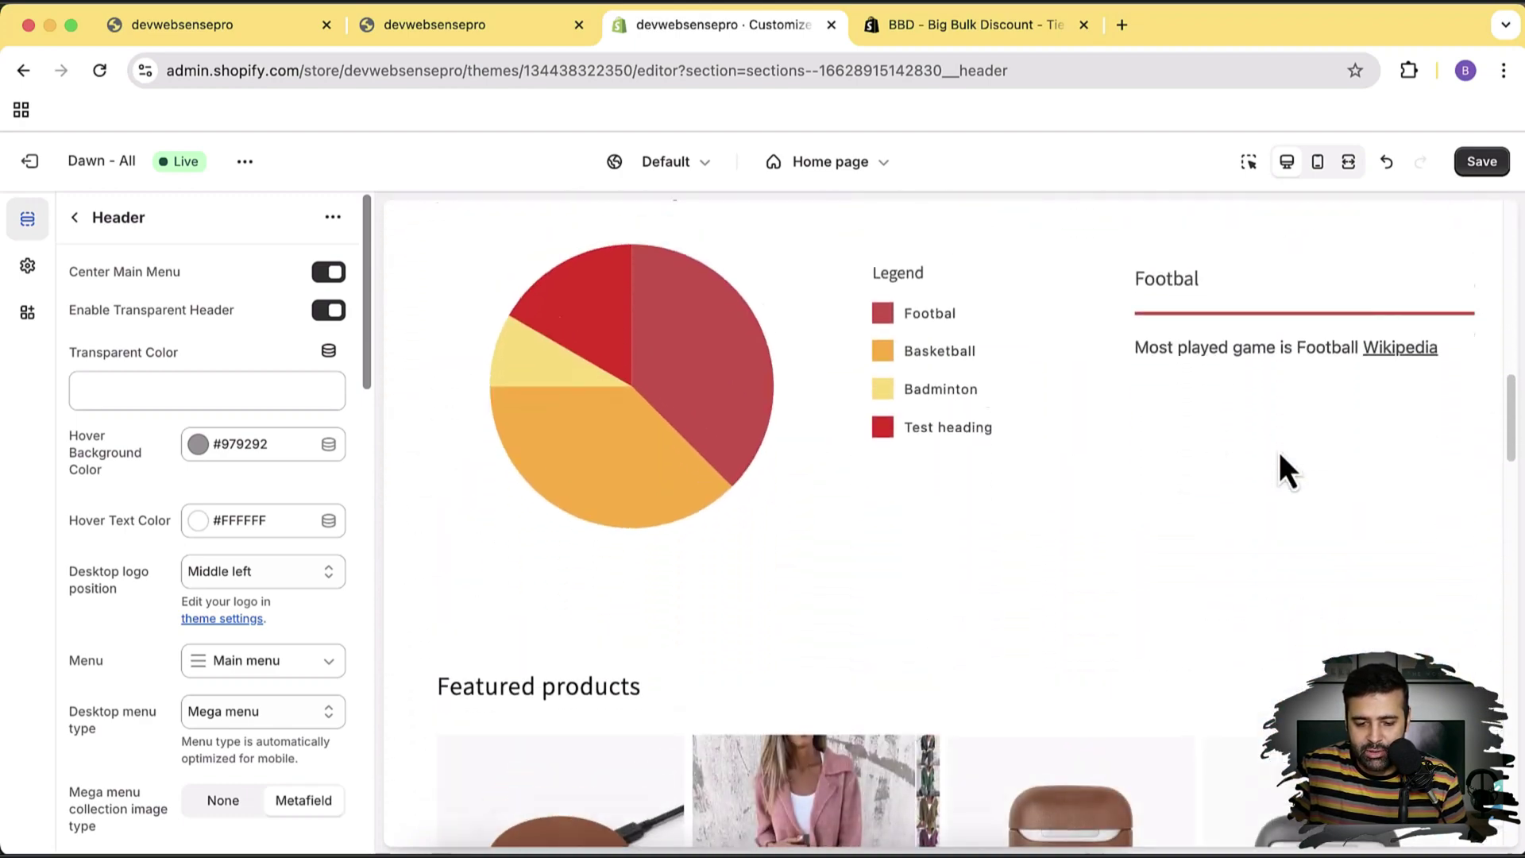
{"action": "scroll", "coordinate": [1283, 469], "scroll_direction": "up", "scroll_amount": 2}
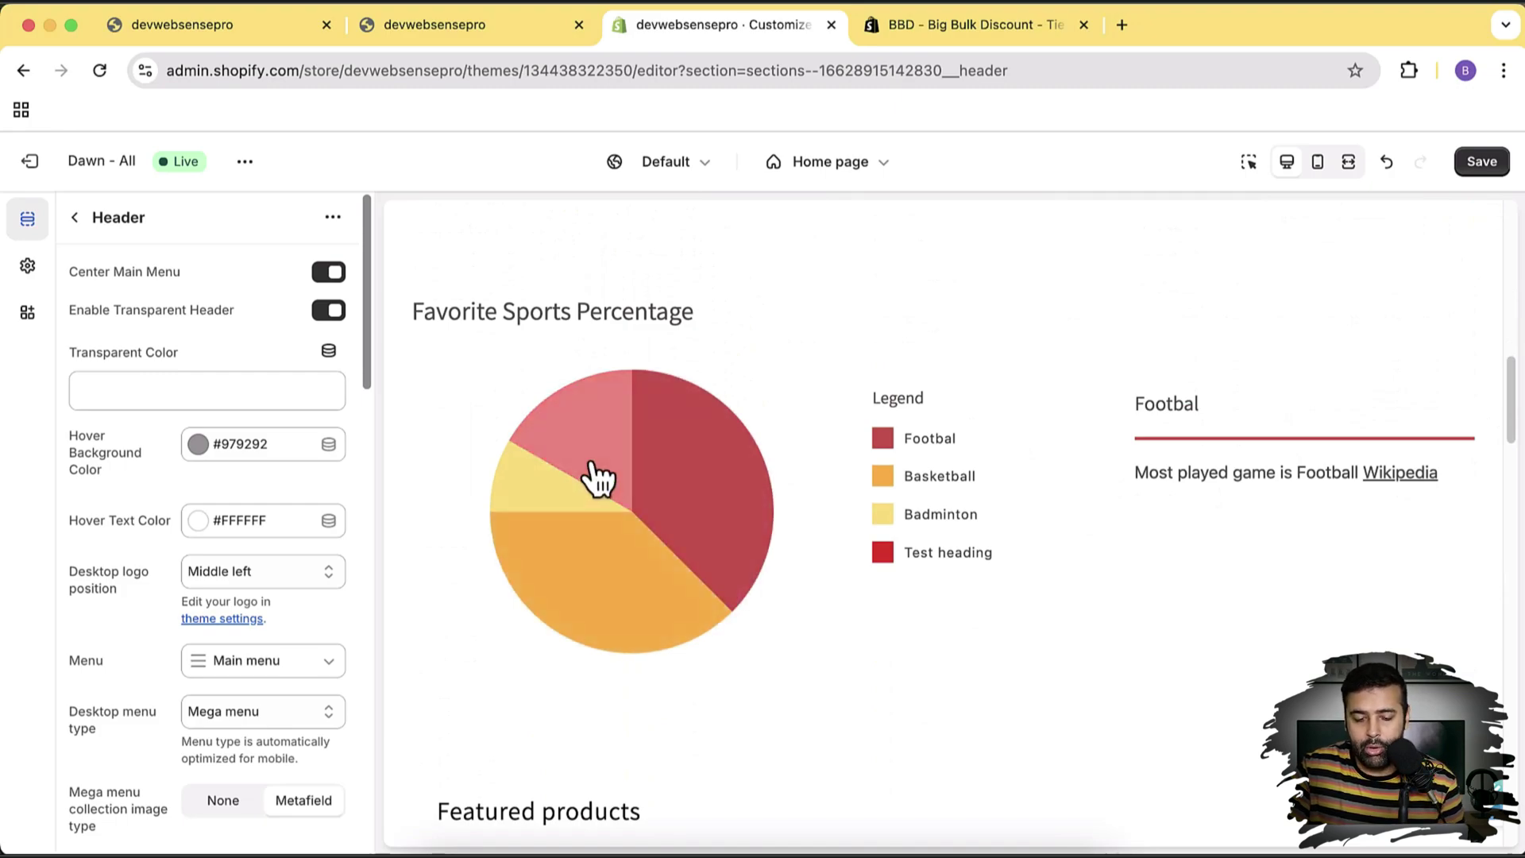
{"action": "scroll", "coordinate": [919, 560], "scroll_direction": "up", "scroll_amount": 5}
{"action": "scroll", "coordinate": [919, 560], "scroll_direction": "up", "scroll_amount": 4}
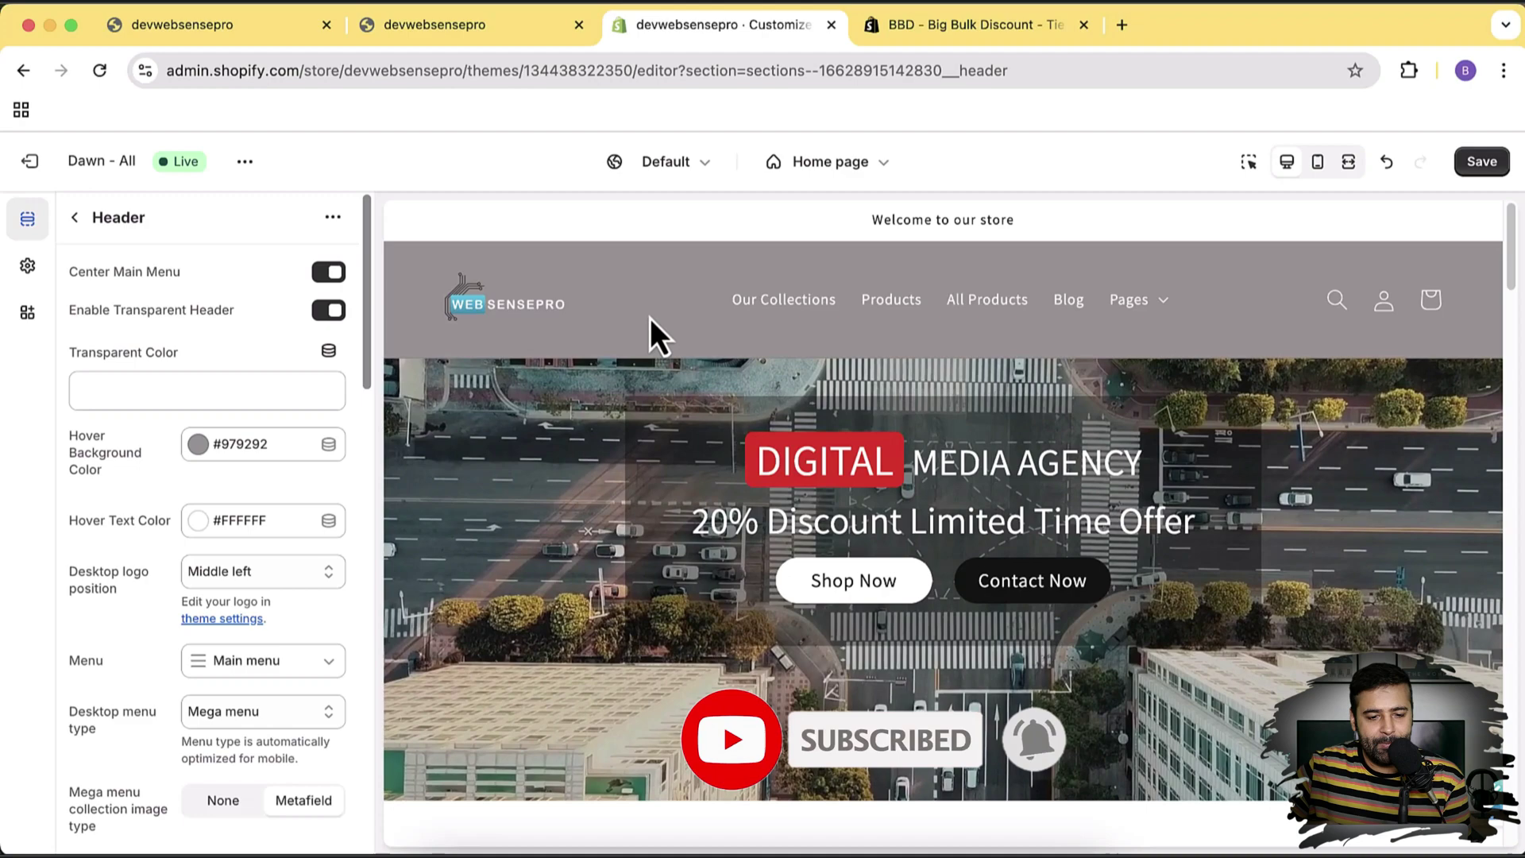
- Compare both storefront views, then return to the theme editor
{"action": "left_click", "coordinate": [430, 46]}
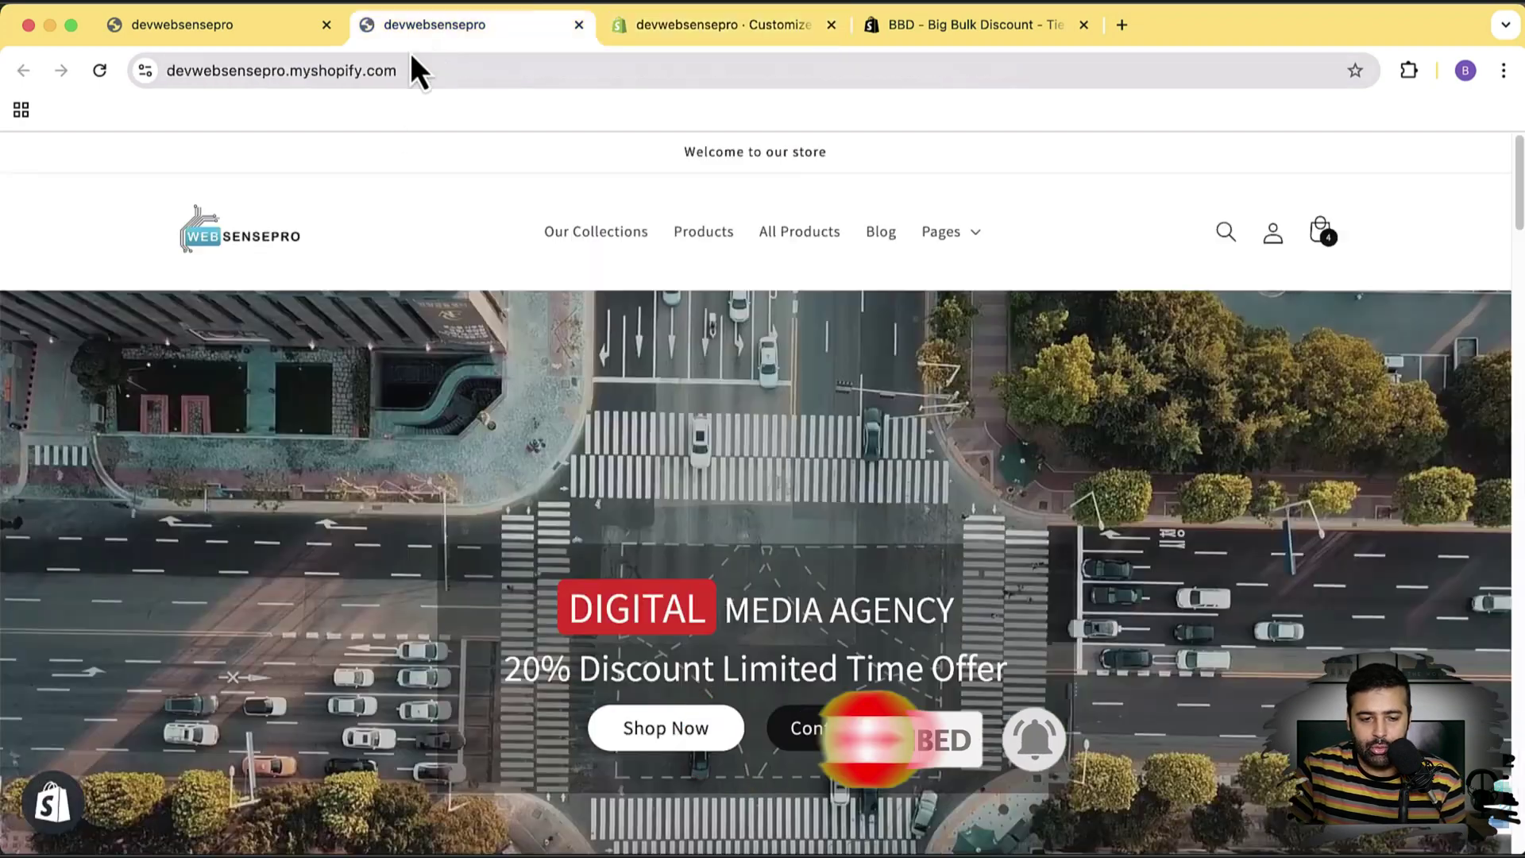
{"action": "left_click", "coordinate": [263, 45]}
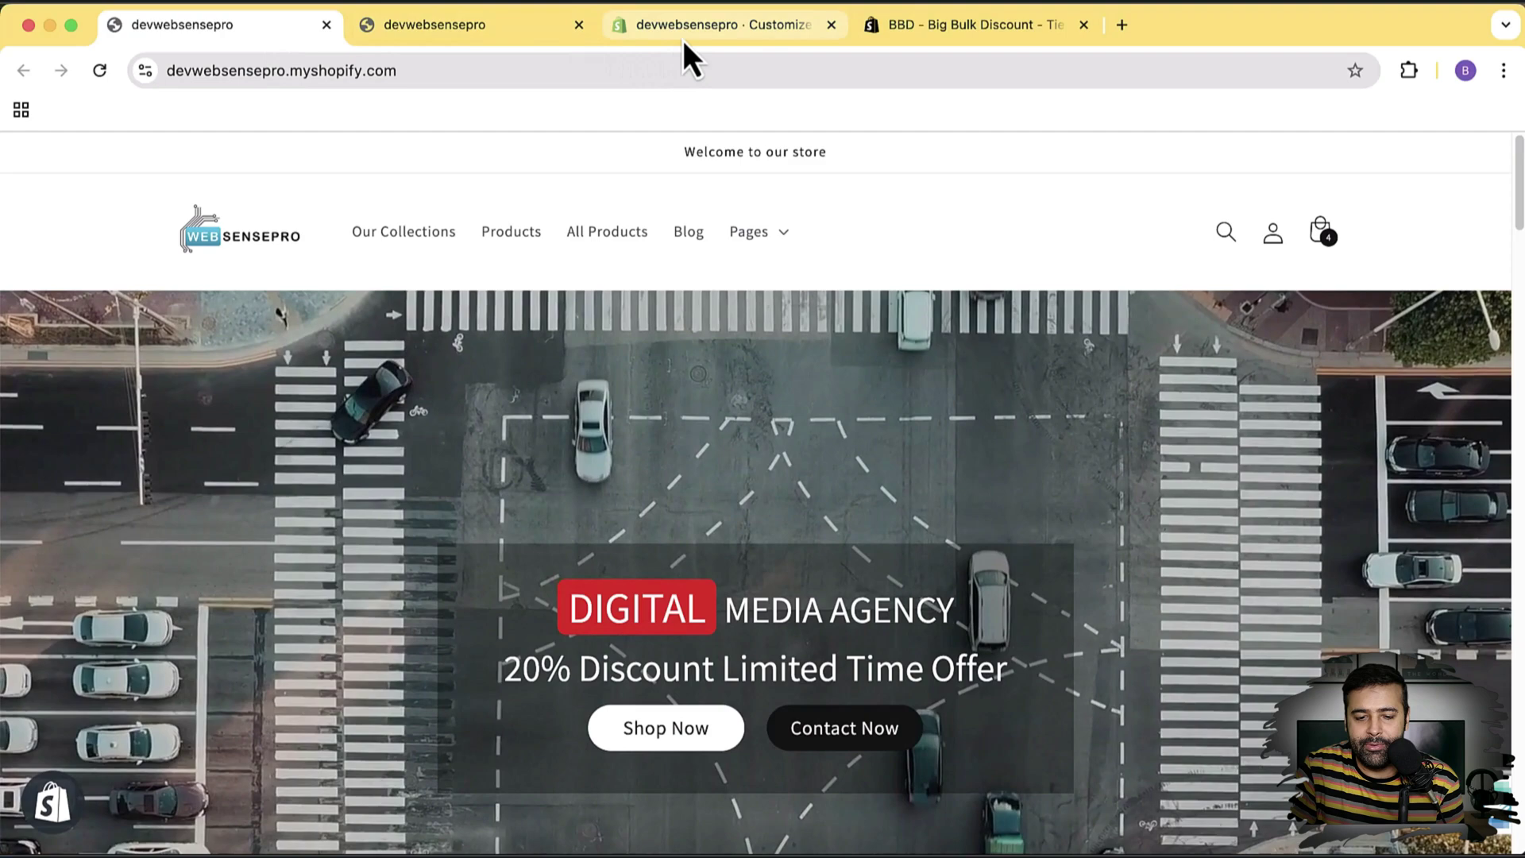
{"action": "left_click", "coordinate": [683, 39]}
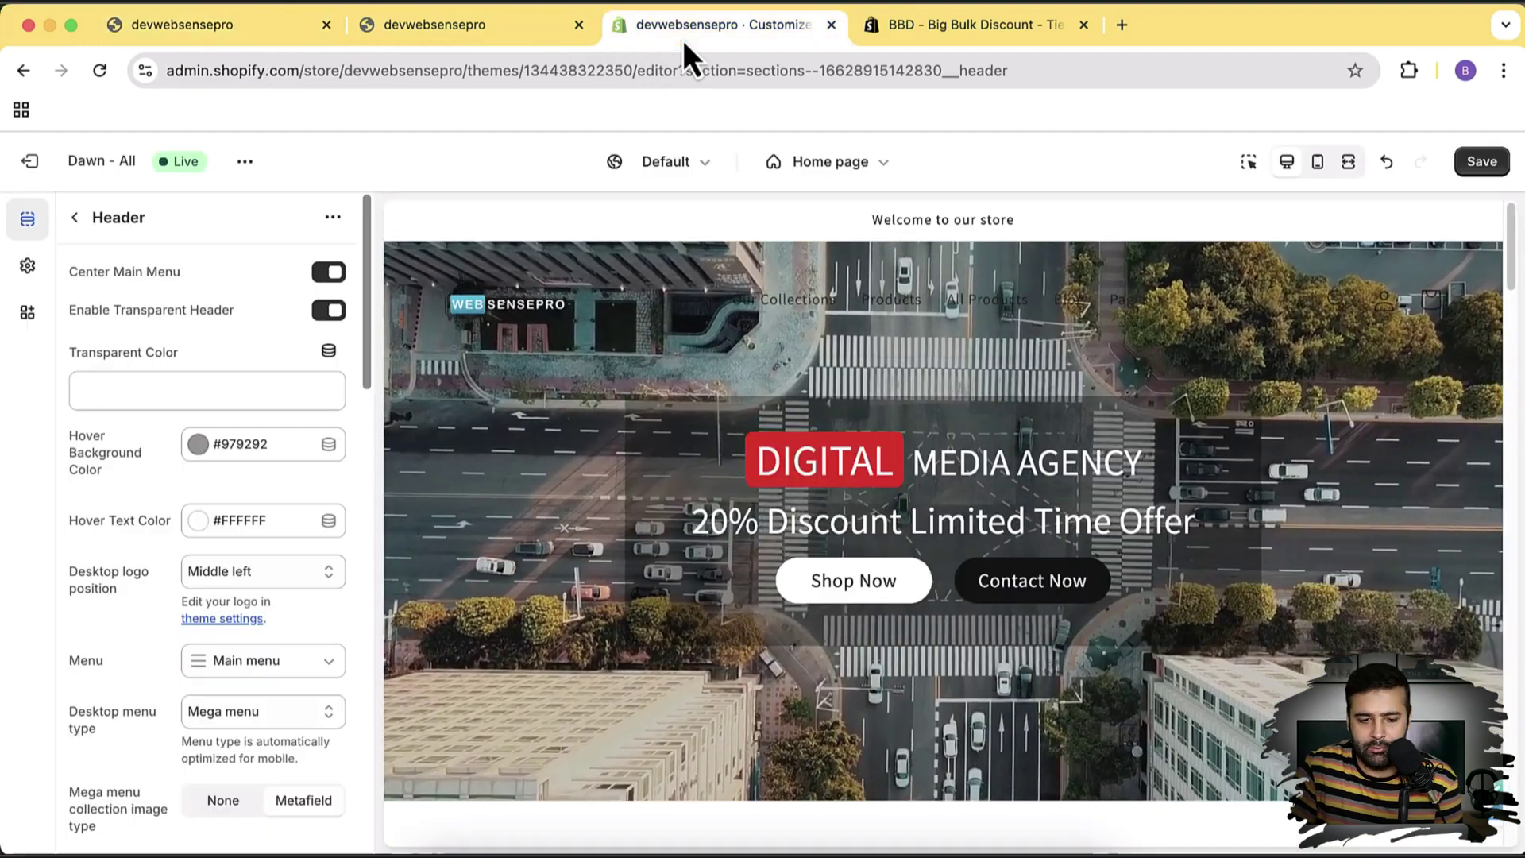
- Enlarge the BBD - Big Bulk Discount main screenshot twice, then return to the storefront
{"action": "left_click", "coordinate": [988, 44]}
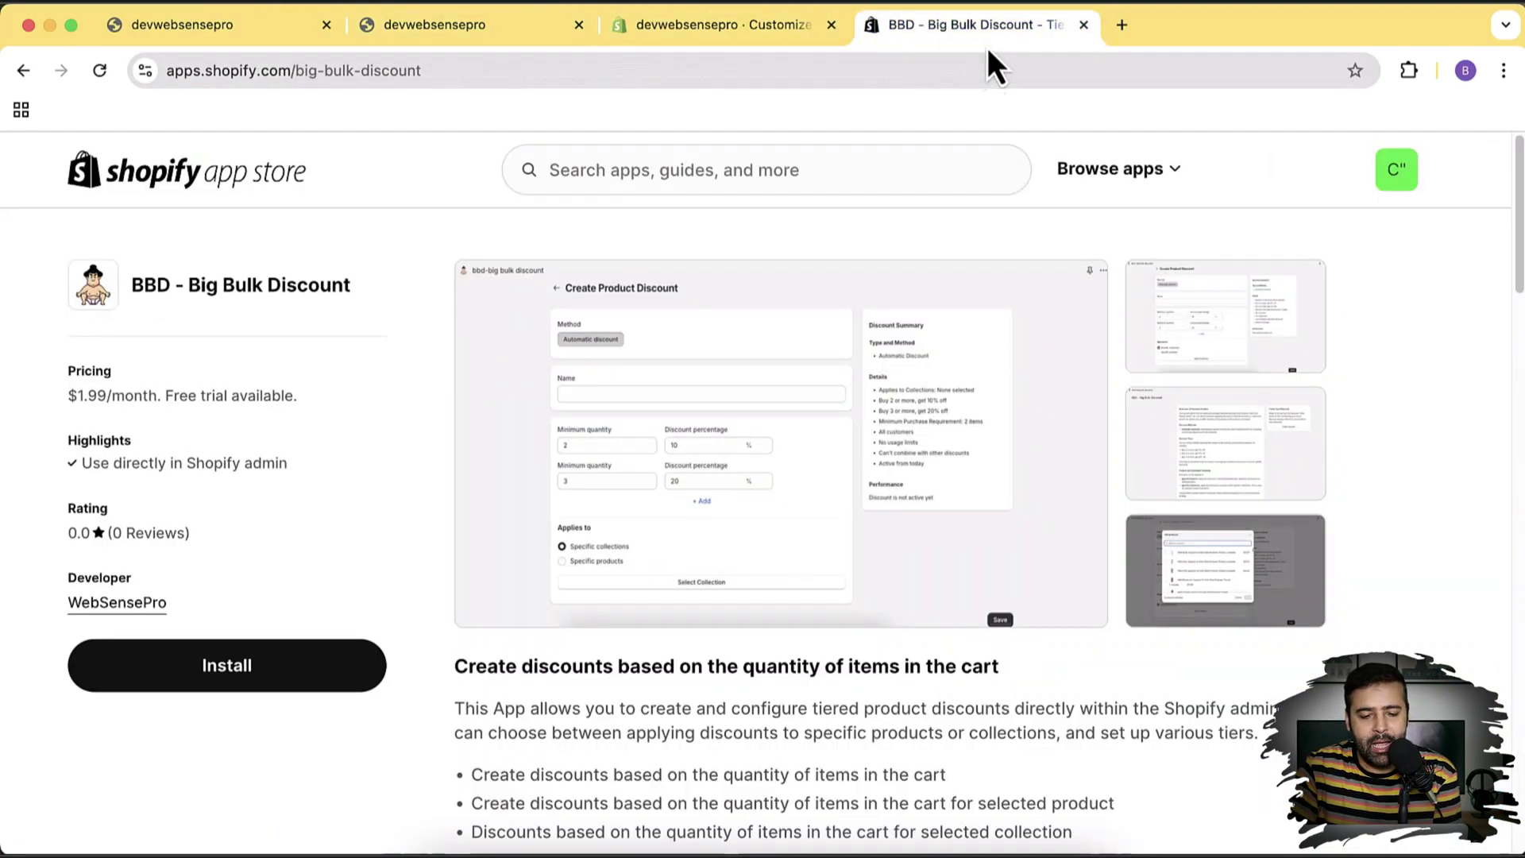
{"action": "left_click", "coordinate": [924, 329]}
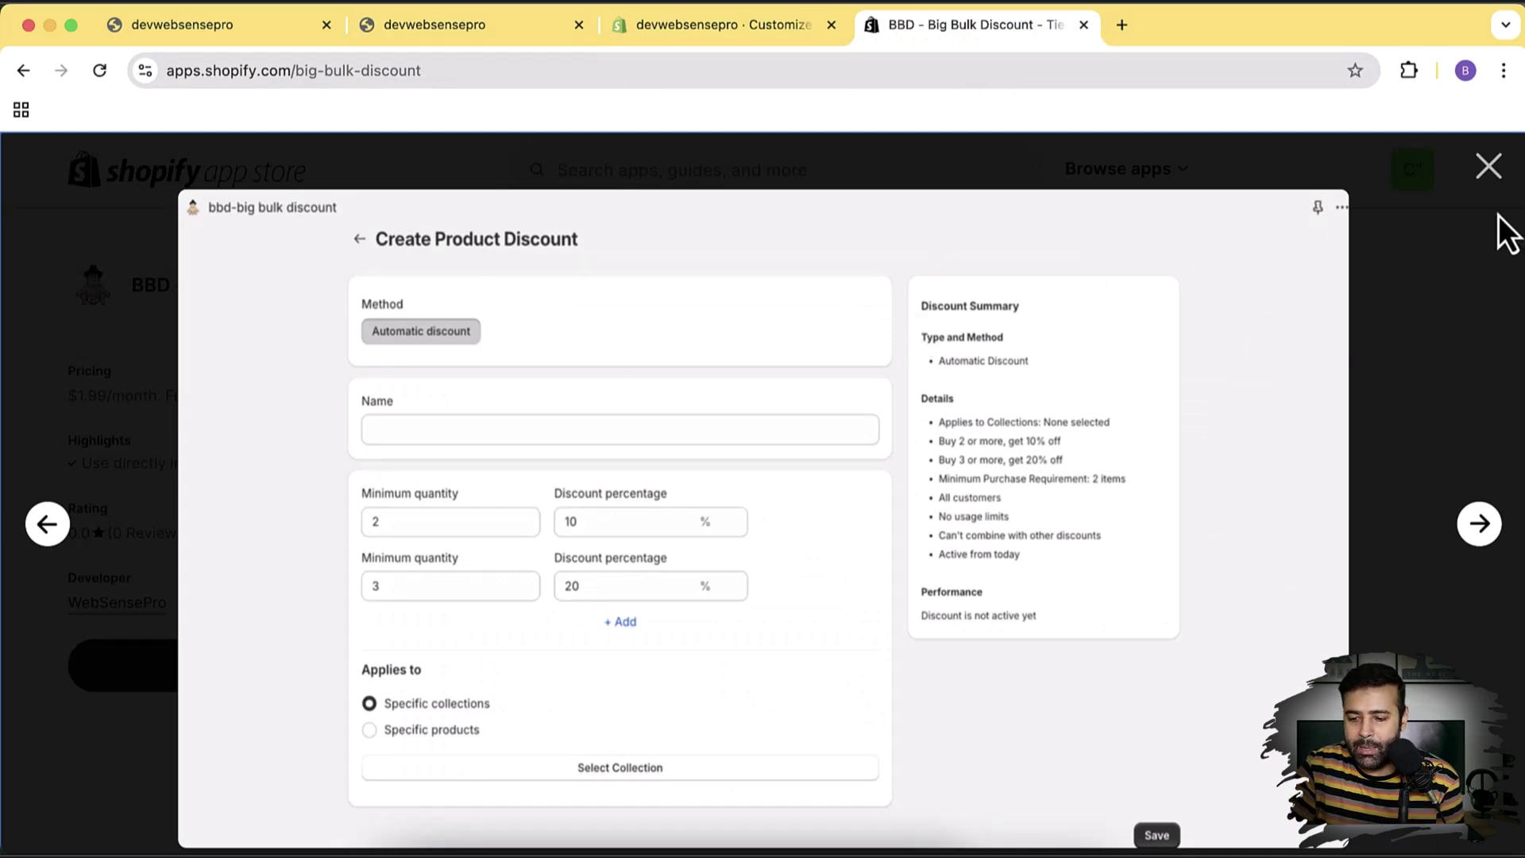
{"action": "left_click", "coordinate": [1487, 170]}
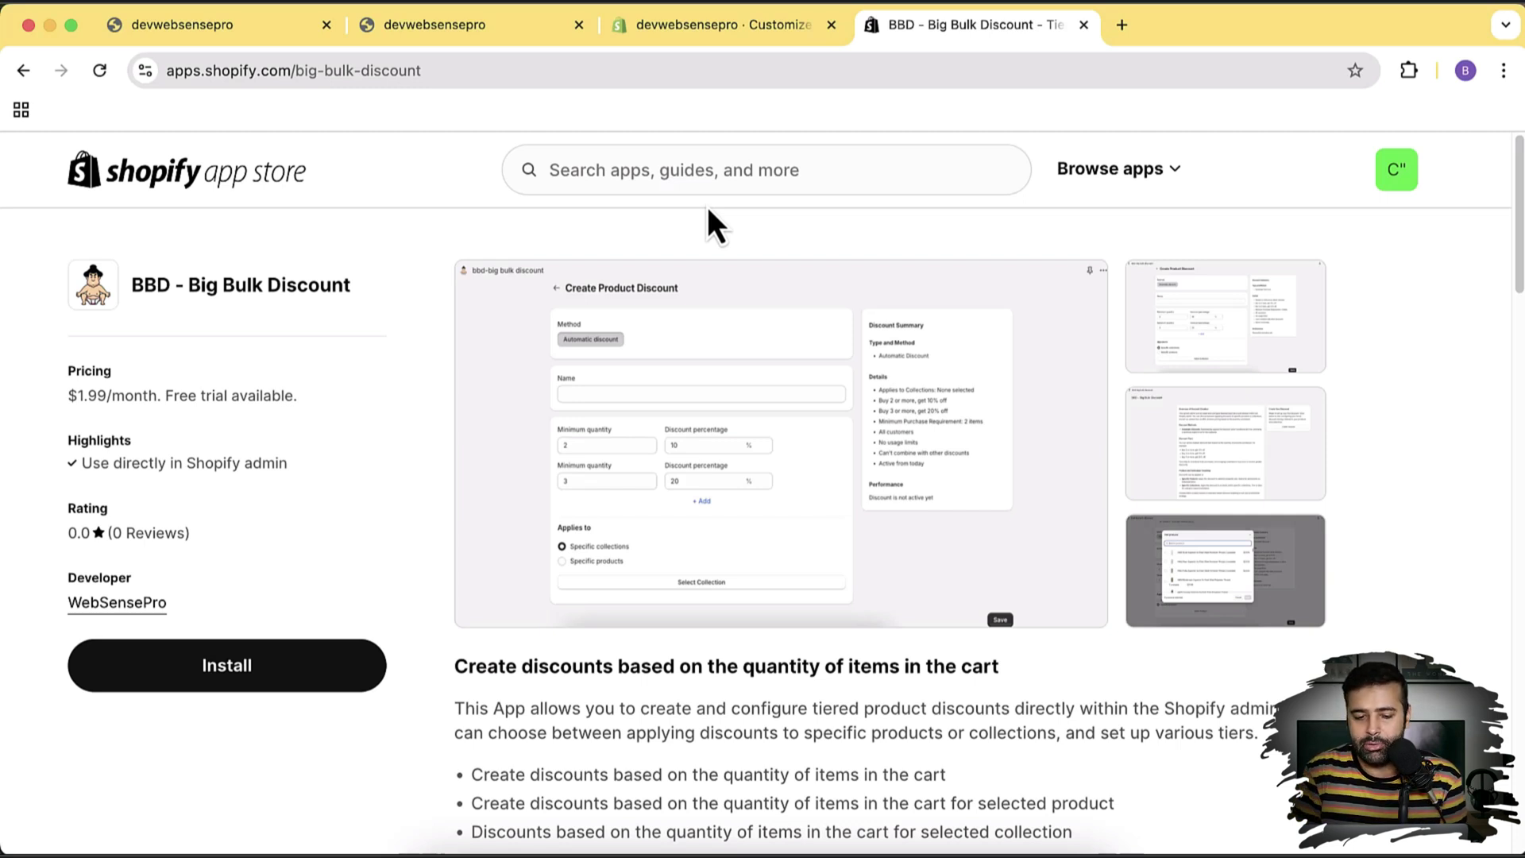
{"action": "left_click", "coordinate": [783, 372]}
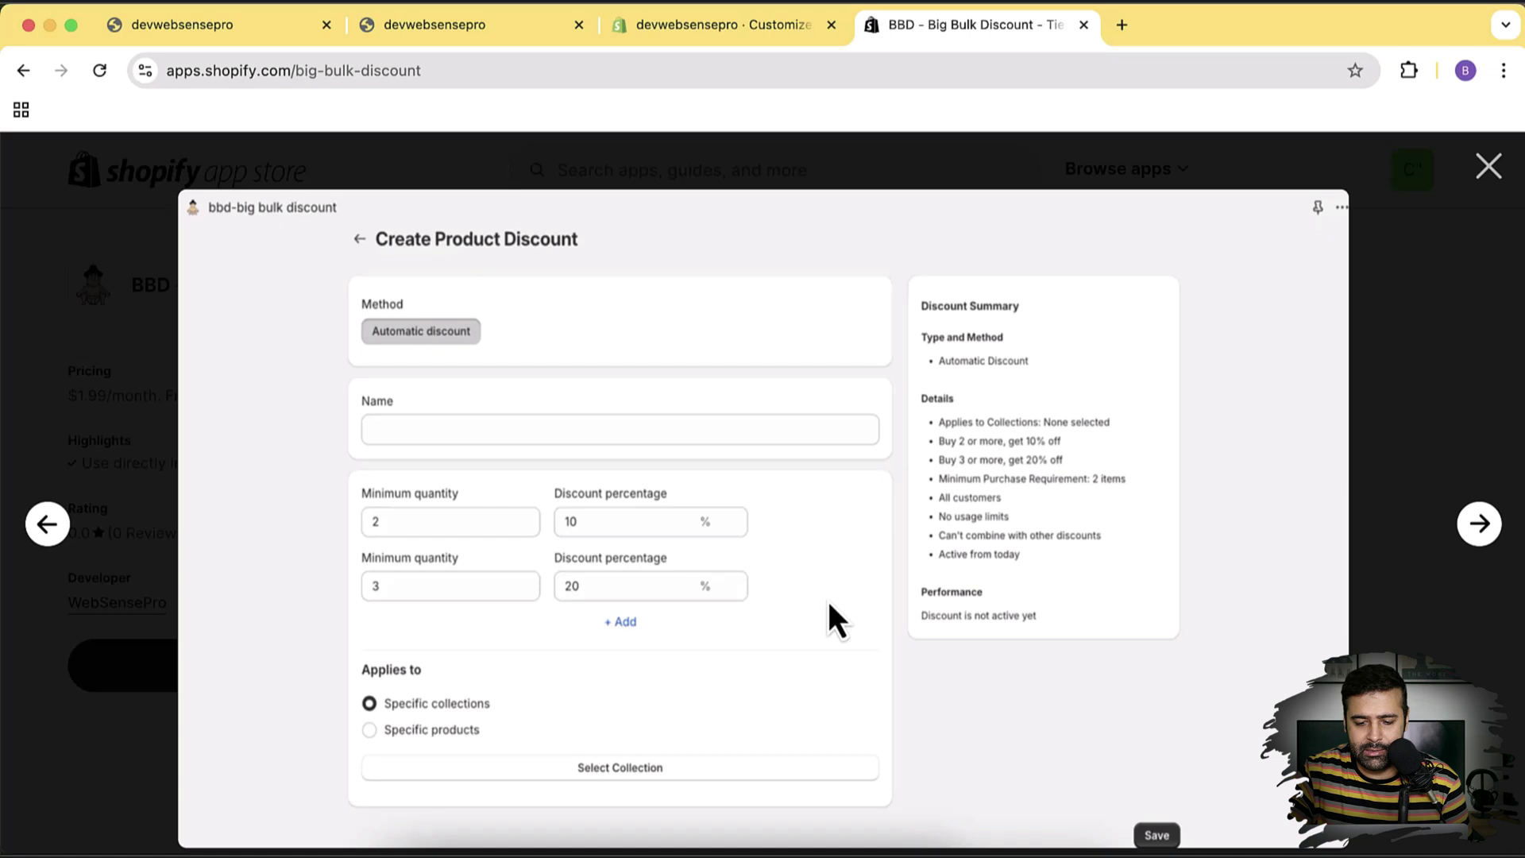
{"action": "left_click", "coordinate": [1489, 168]}
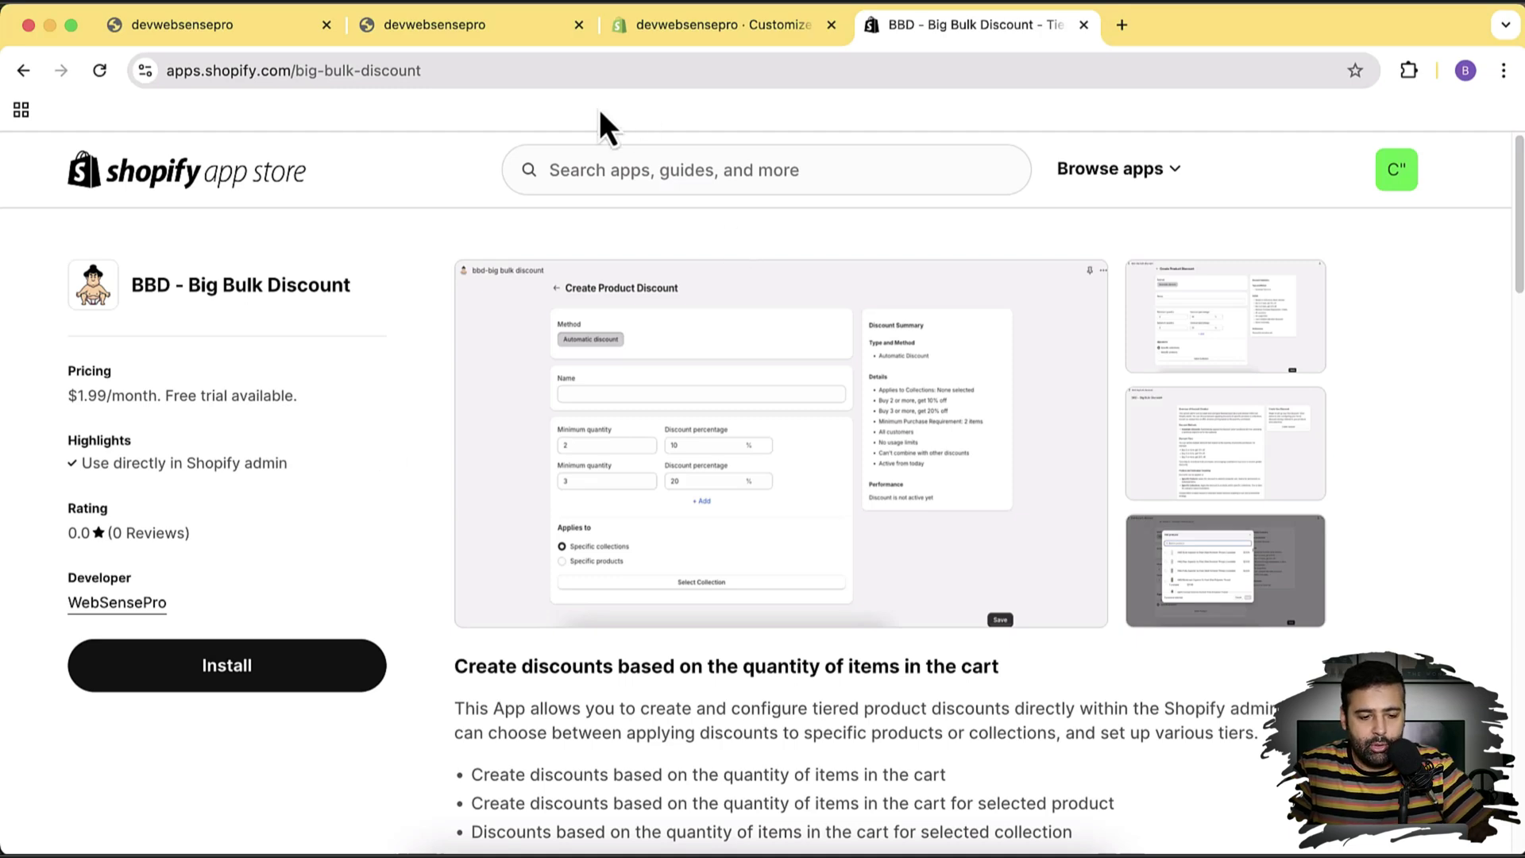
{"action": "left_click", "coordinate": [262, 24]}
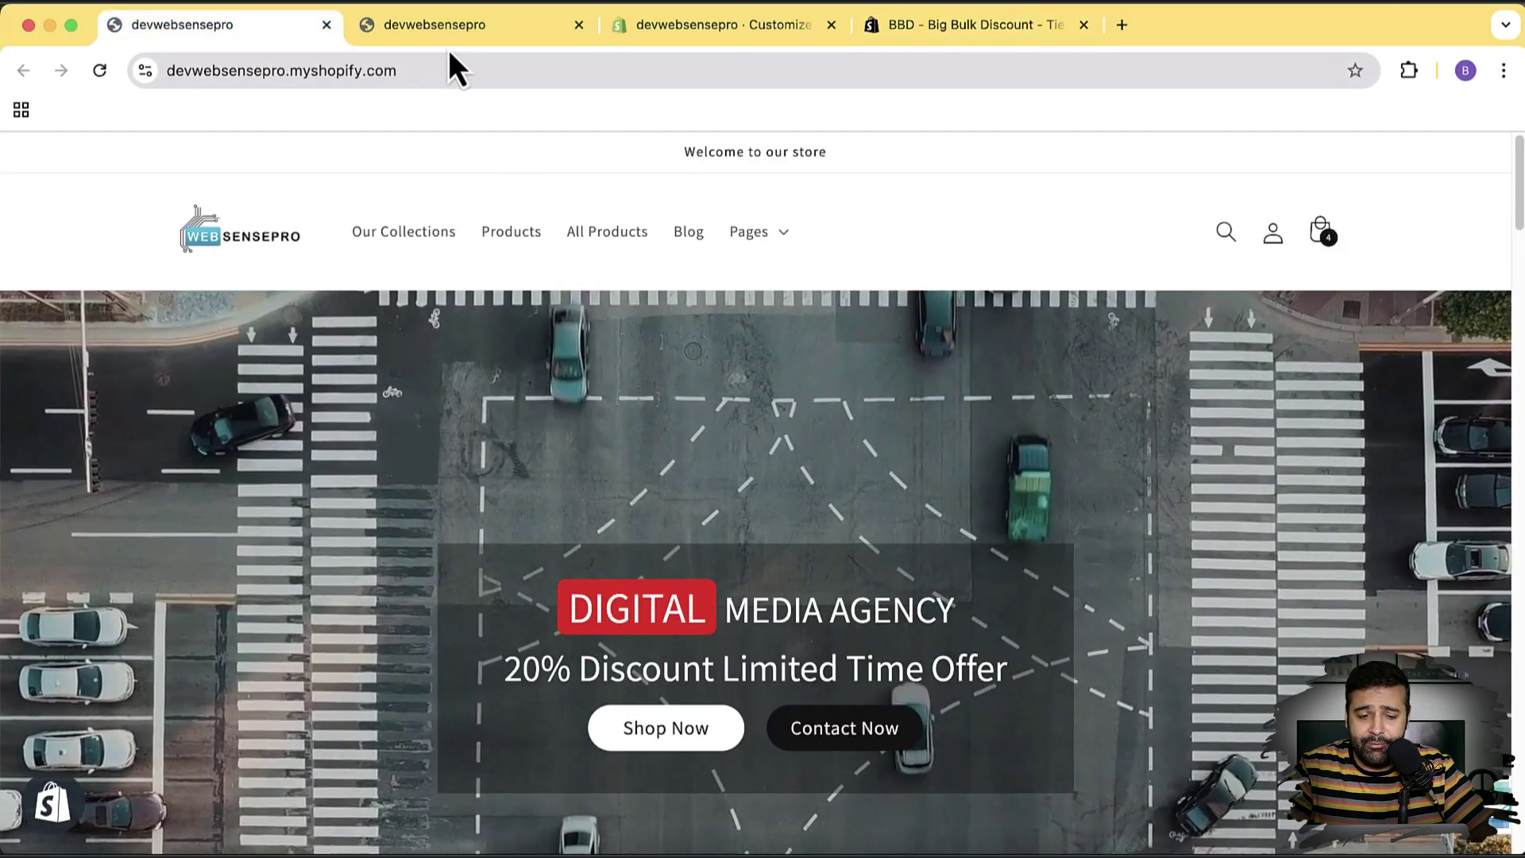
- Check the storefront views and editor, then close both devwebsensepro storefront tabs
{"action": "left_click", "coordinate": [475, 32]}
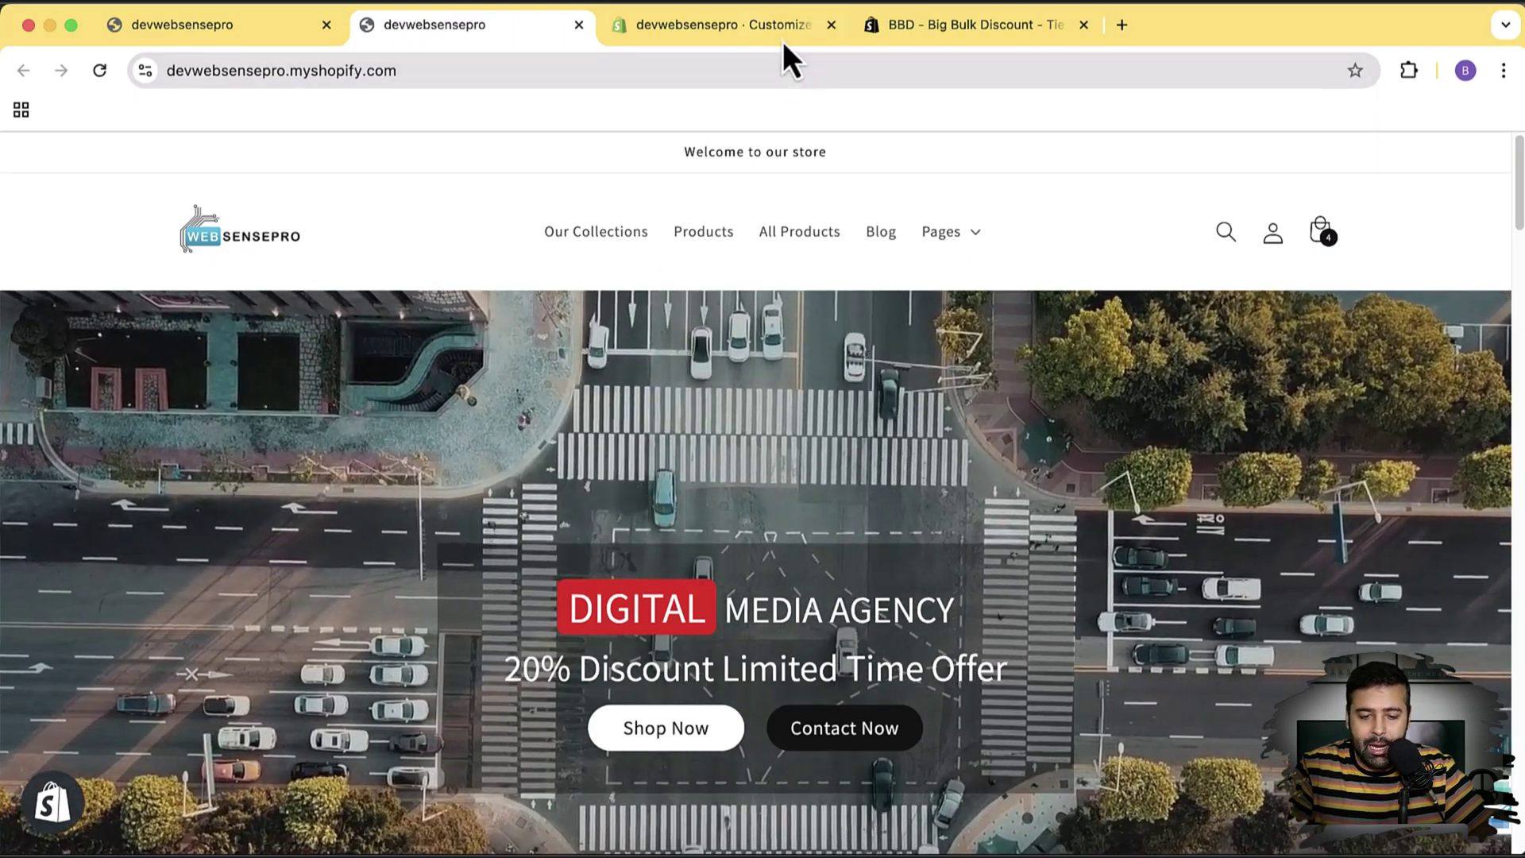
{"action": "left_click", "coordinate": [783, 39]}
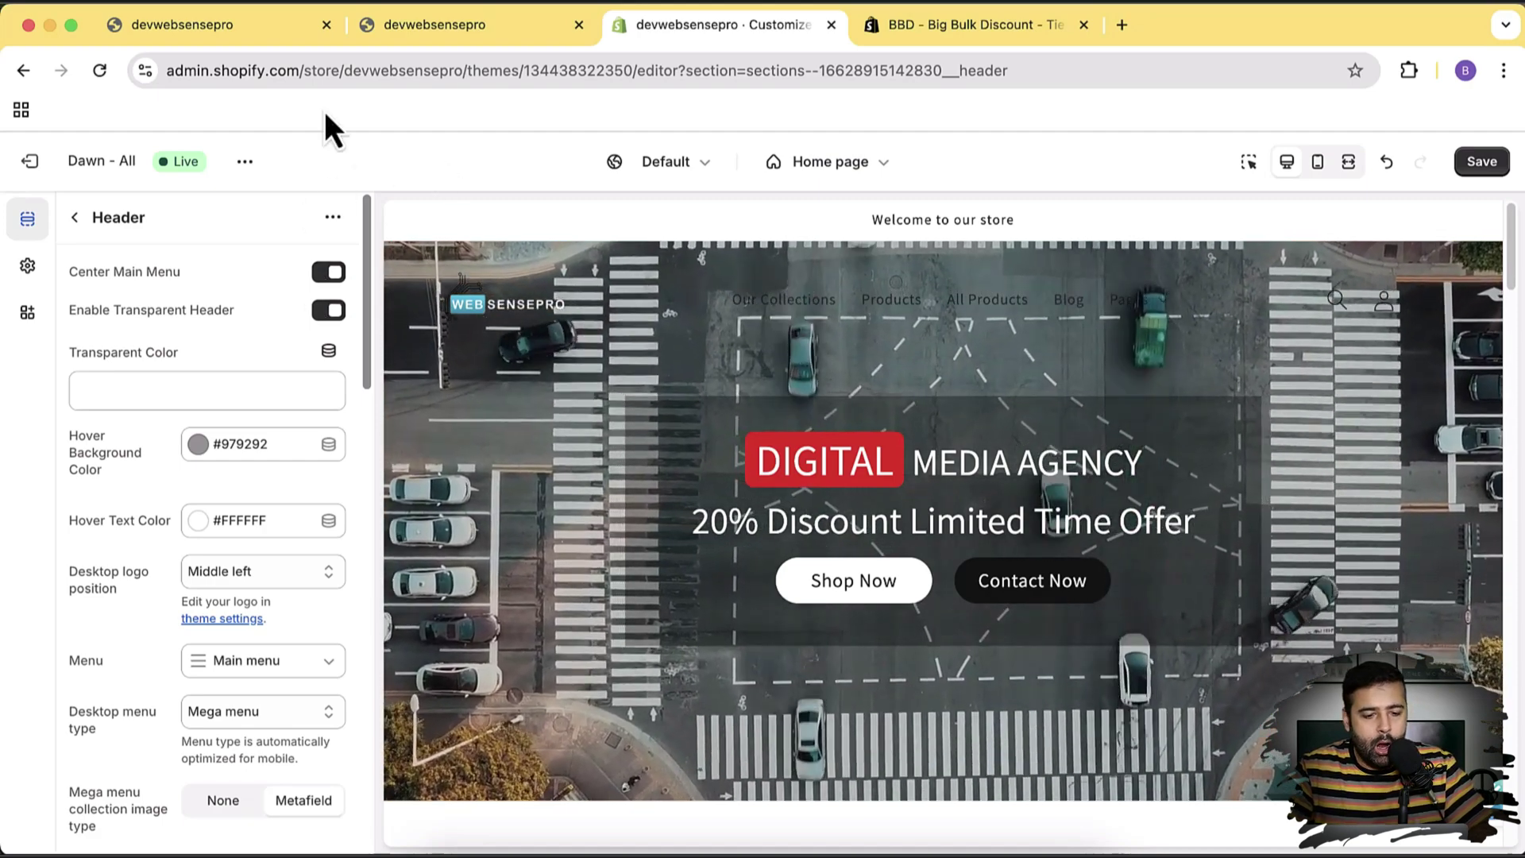
{"action": "left_click", "coordinate": [296, 32]}
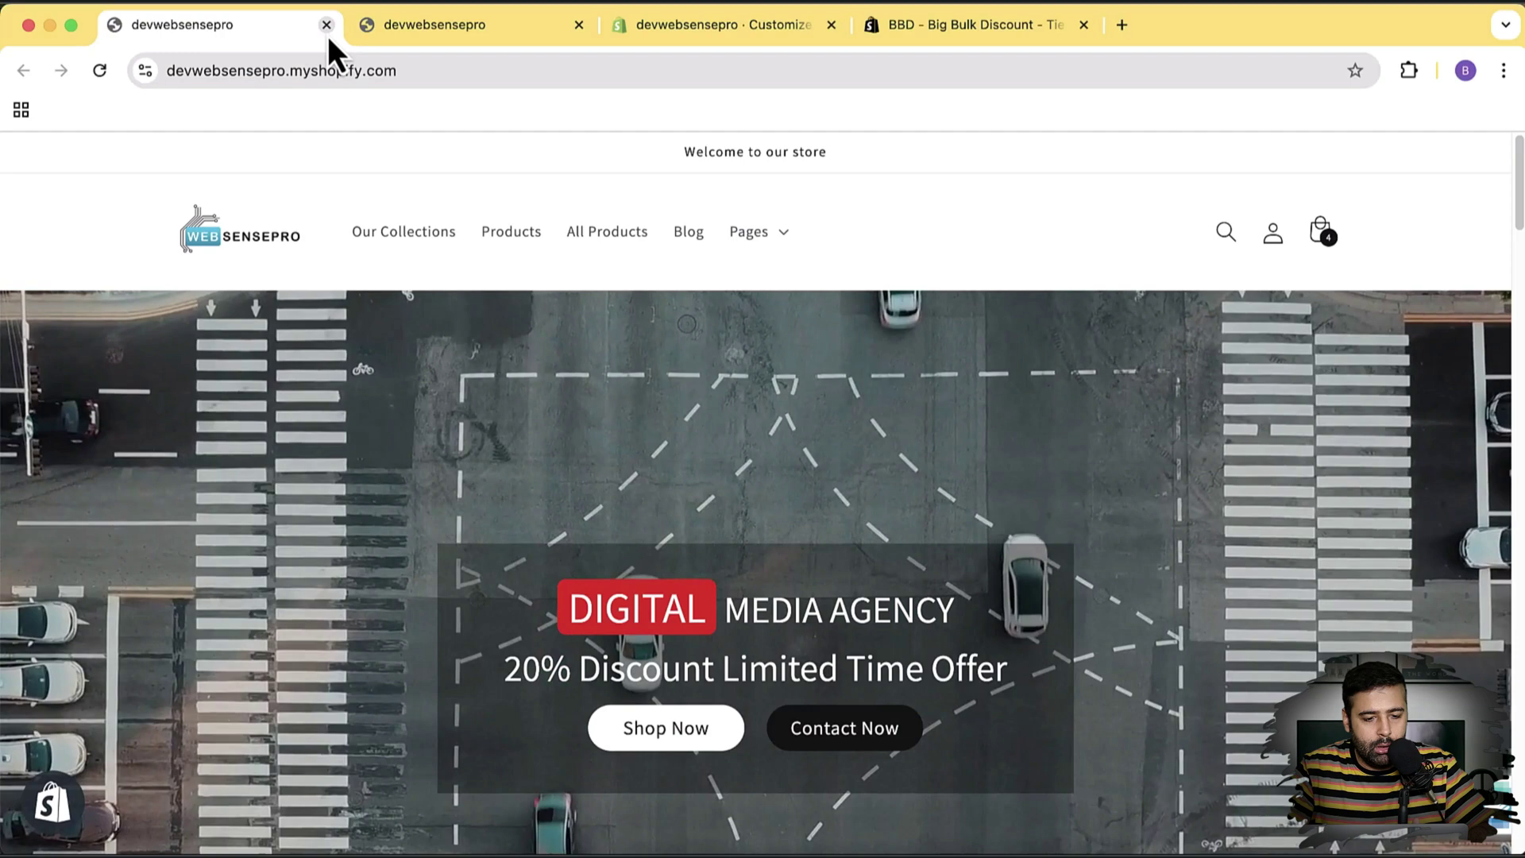
{"action": "left_click", "coordinate": [327, 25]}
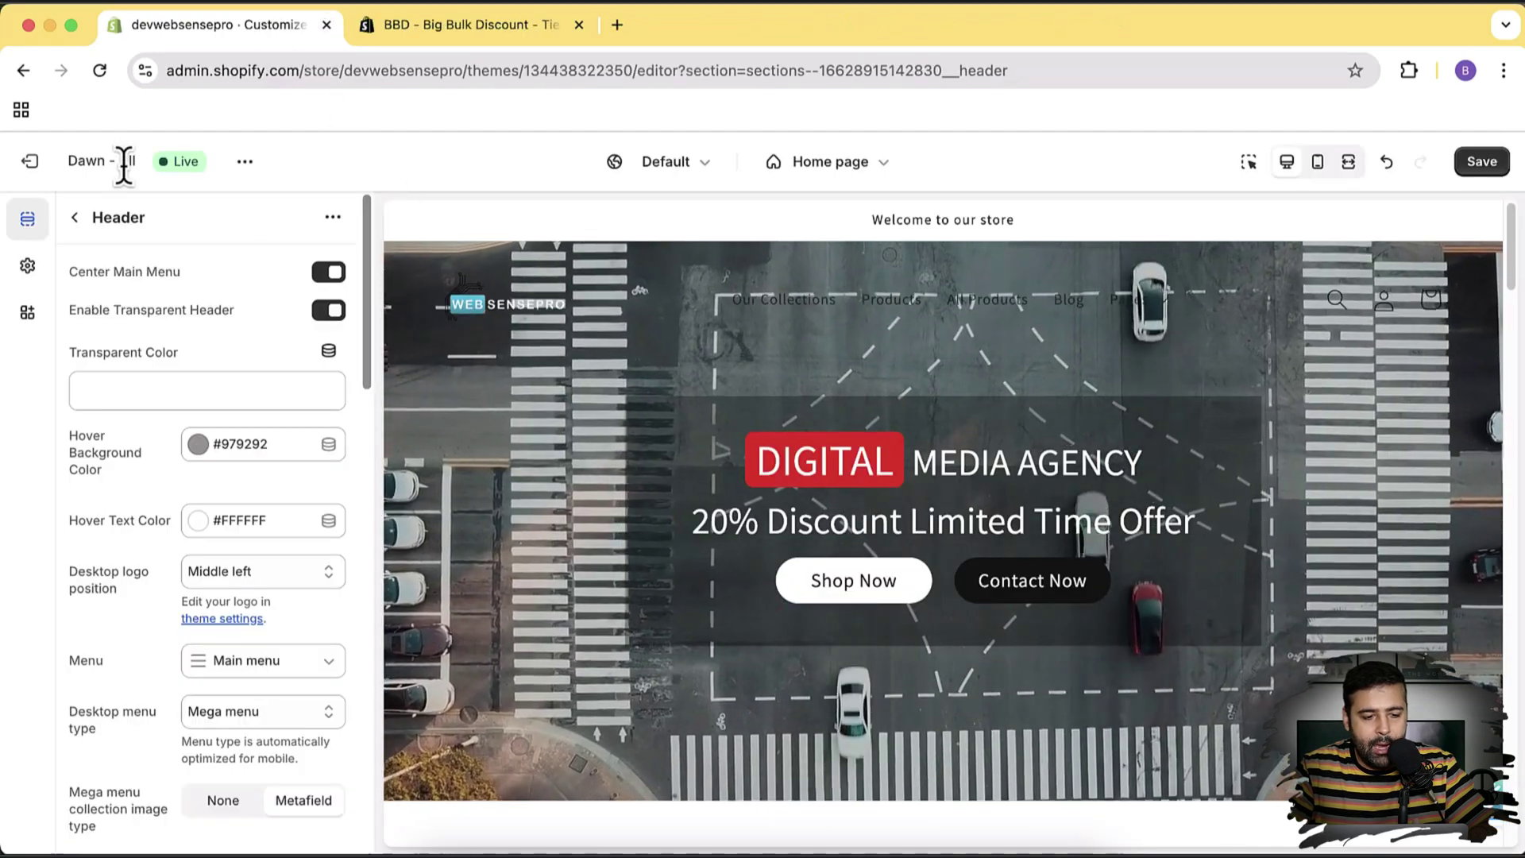
- Exit the theme editor and scroll down the Themes page to the theme library
{"action": "left_click", "coordinate": [36, 163]}
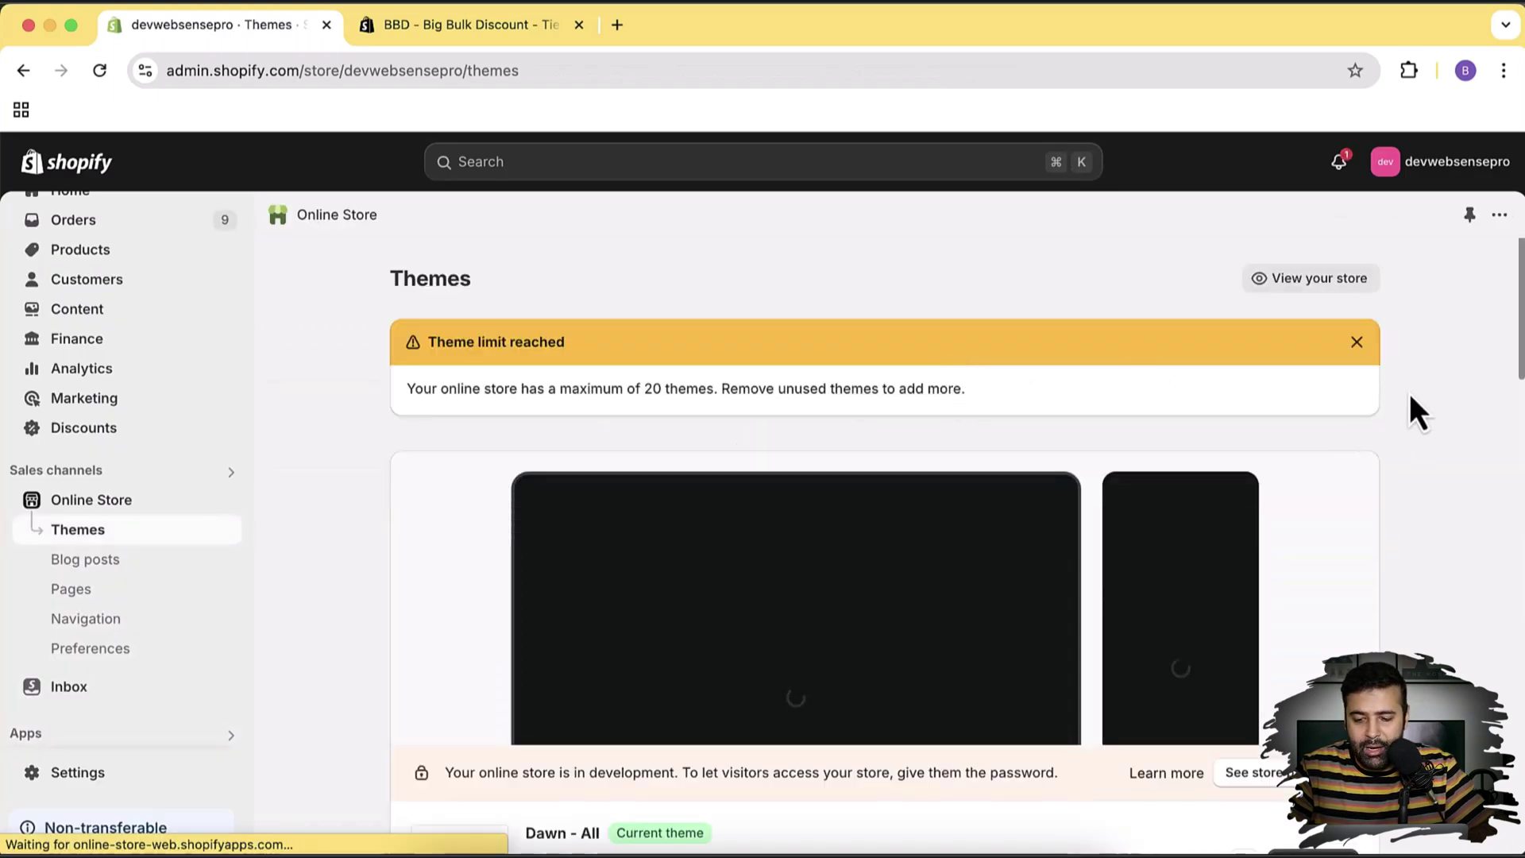
{"action": "scroll", "coordinate": [1442, 341], "scroll_direction": "down", "scroll_amount": 3}
{"action": "scroll", "coordinate": [1442, 342], "scroll_direction": "down", "scroll_amount": 1}
{"action": "scroll", "coordinate": [1442, 342], "scroll_direction": "down", "scroll_amount": 7}
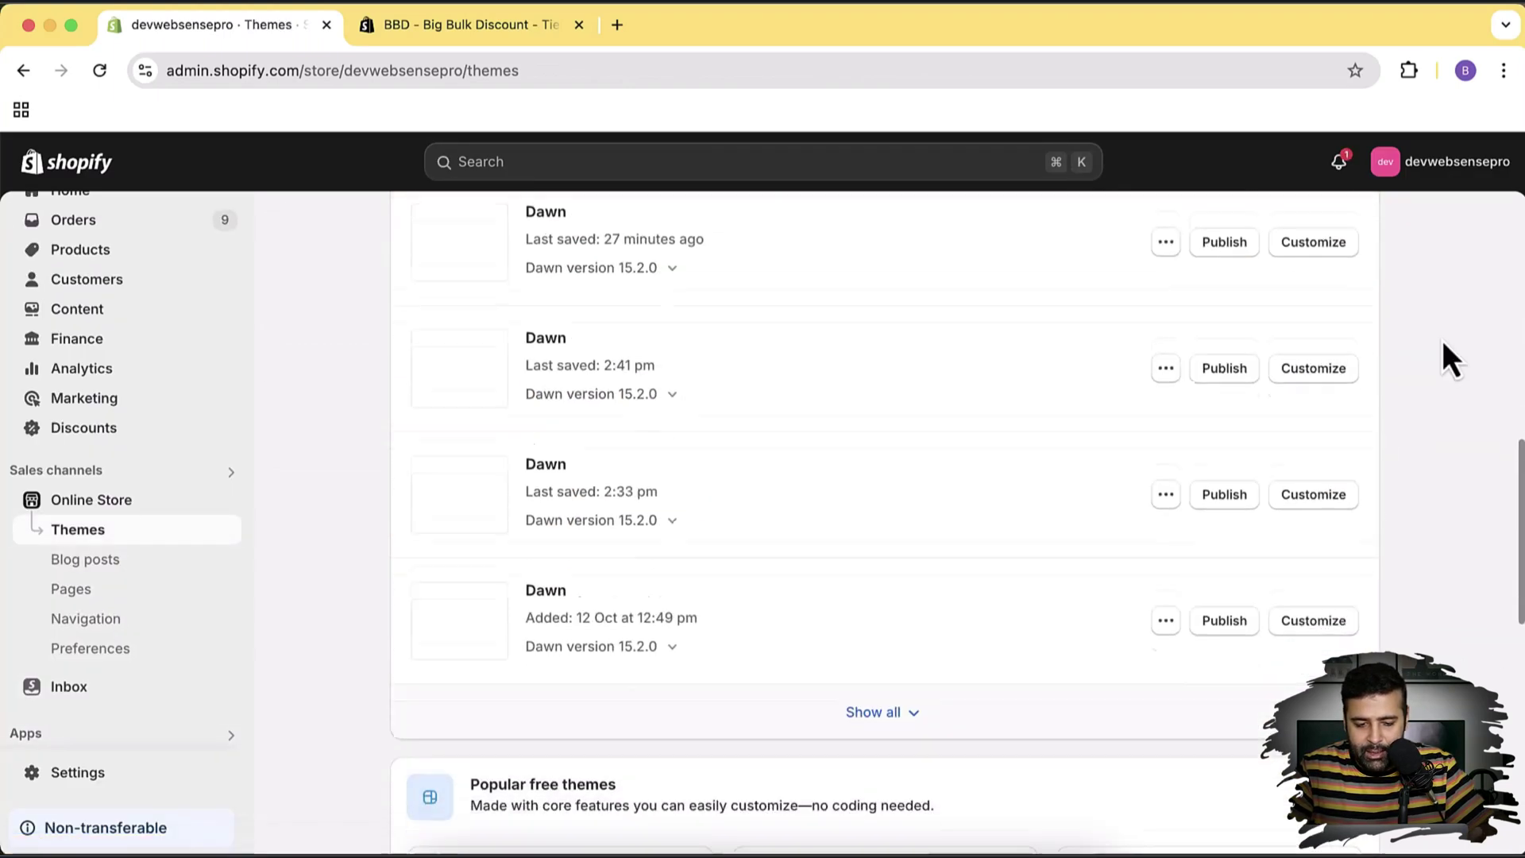
{"action": "scroll", "coordinate": [1442, 340], "scroll_direction": "up", "scroll_amount": 2}
{"action": "scroll", "coordinate": [1442, 341], "scroll_direction": "down", "scroll_amount": 1}
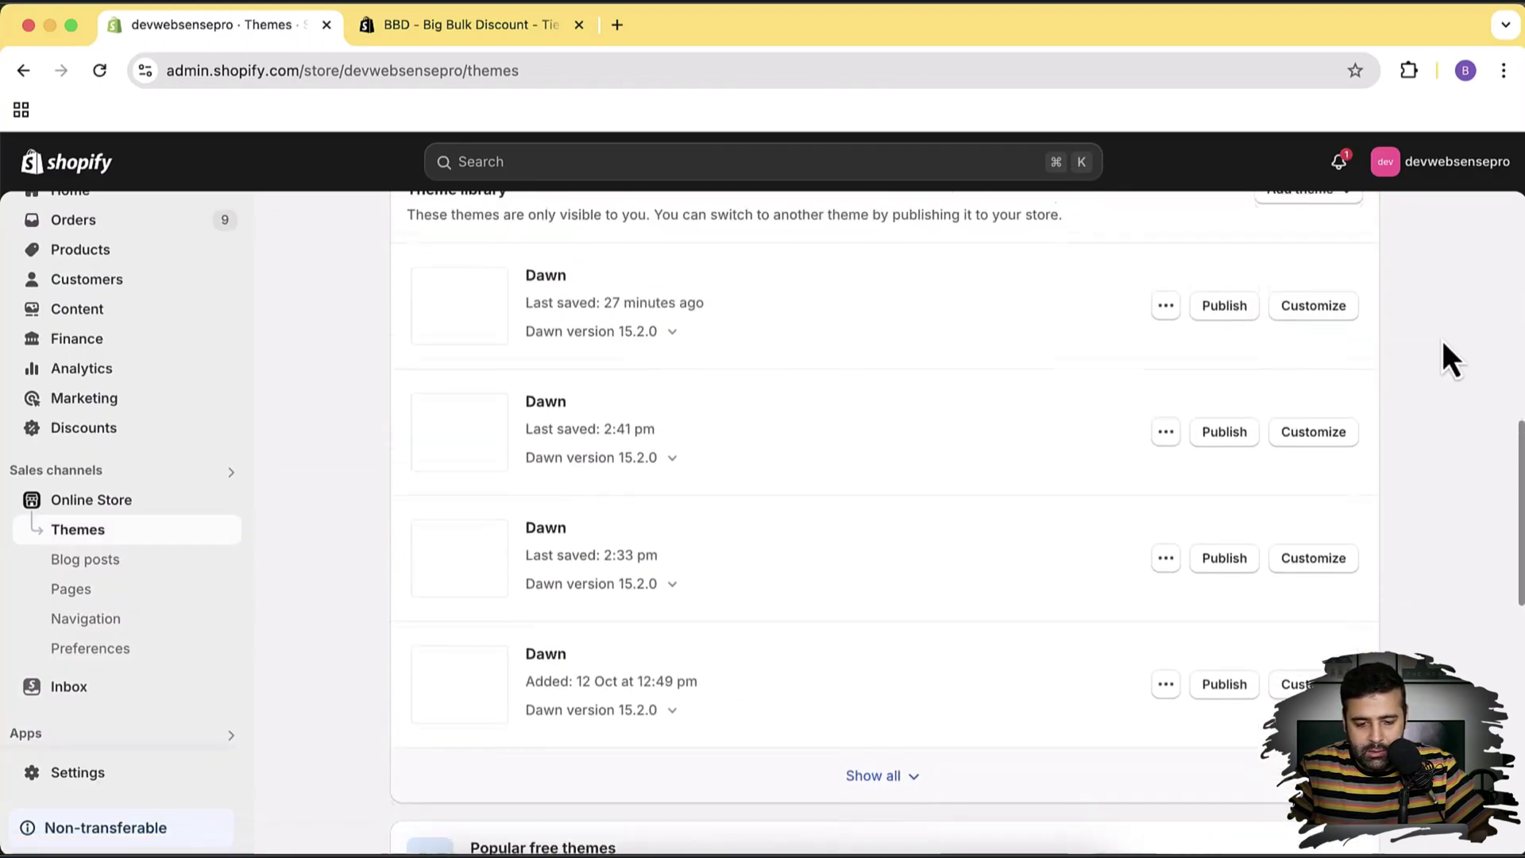
- Remove the top older Dawn copy from the theme library
{"action": "left_click", "coordinate": [1166, 314]}
{"action": "left_click", "coordinate": [1120, 598]}
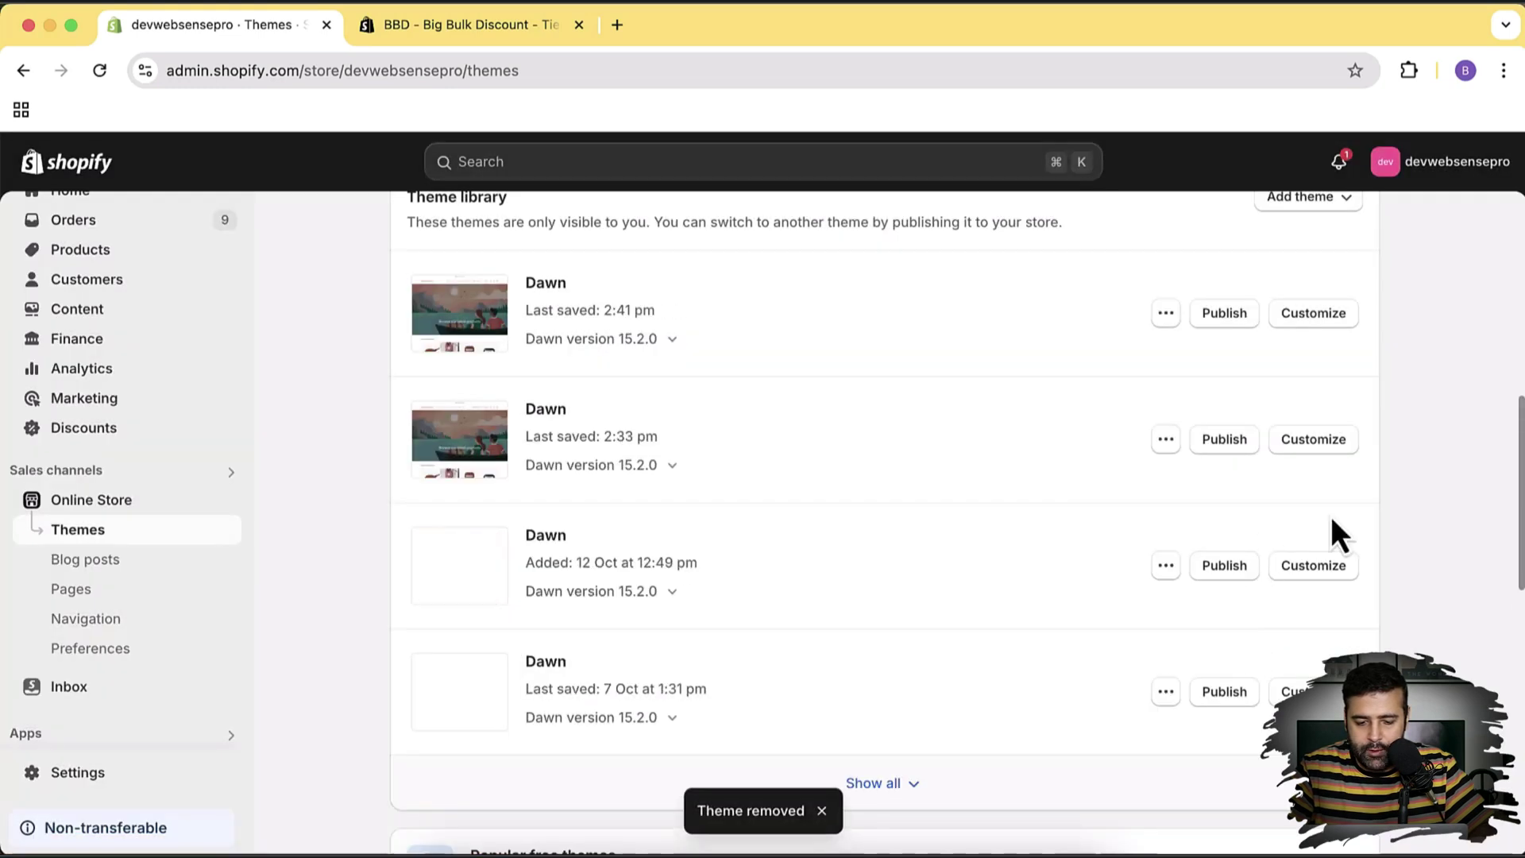
{"action": "scroll", "coordinate": [1462, 343], "scroll_direction": "down", "scroll_amount": 3}
{"action": "scroll", "coordinate": [1462, 343], "scroll_direction": "down", "scroll_amount": 5}
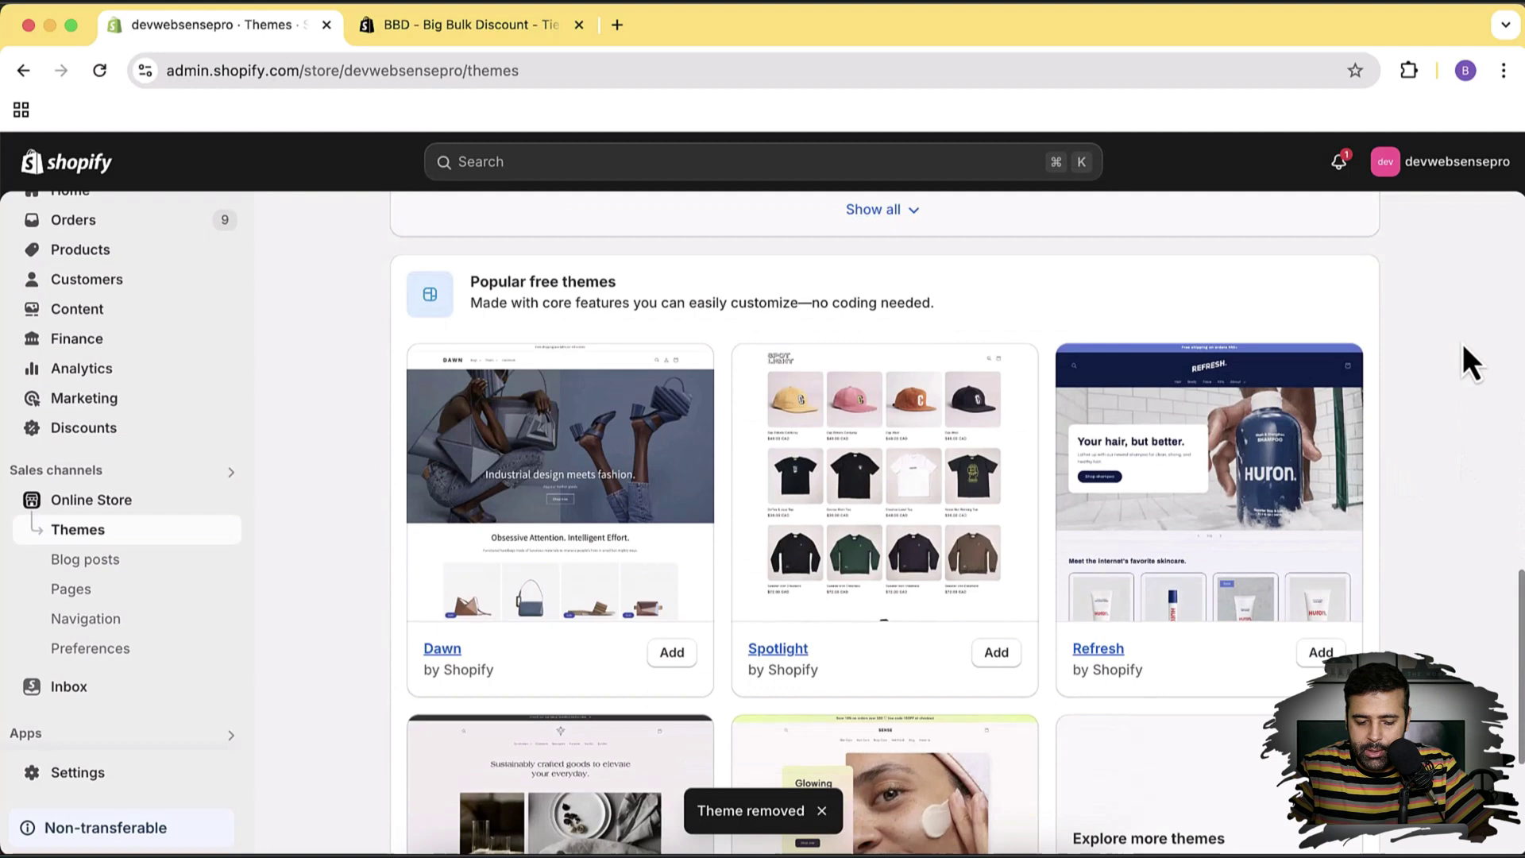
{"action": "scroll", "coordinate": [1462, 343], "scroll_direction": "down", "scroll_amount": 1}
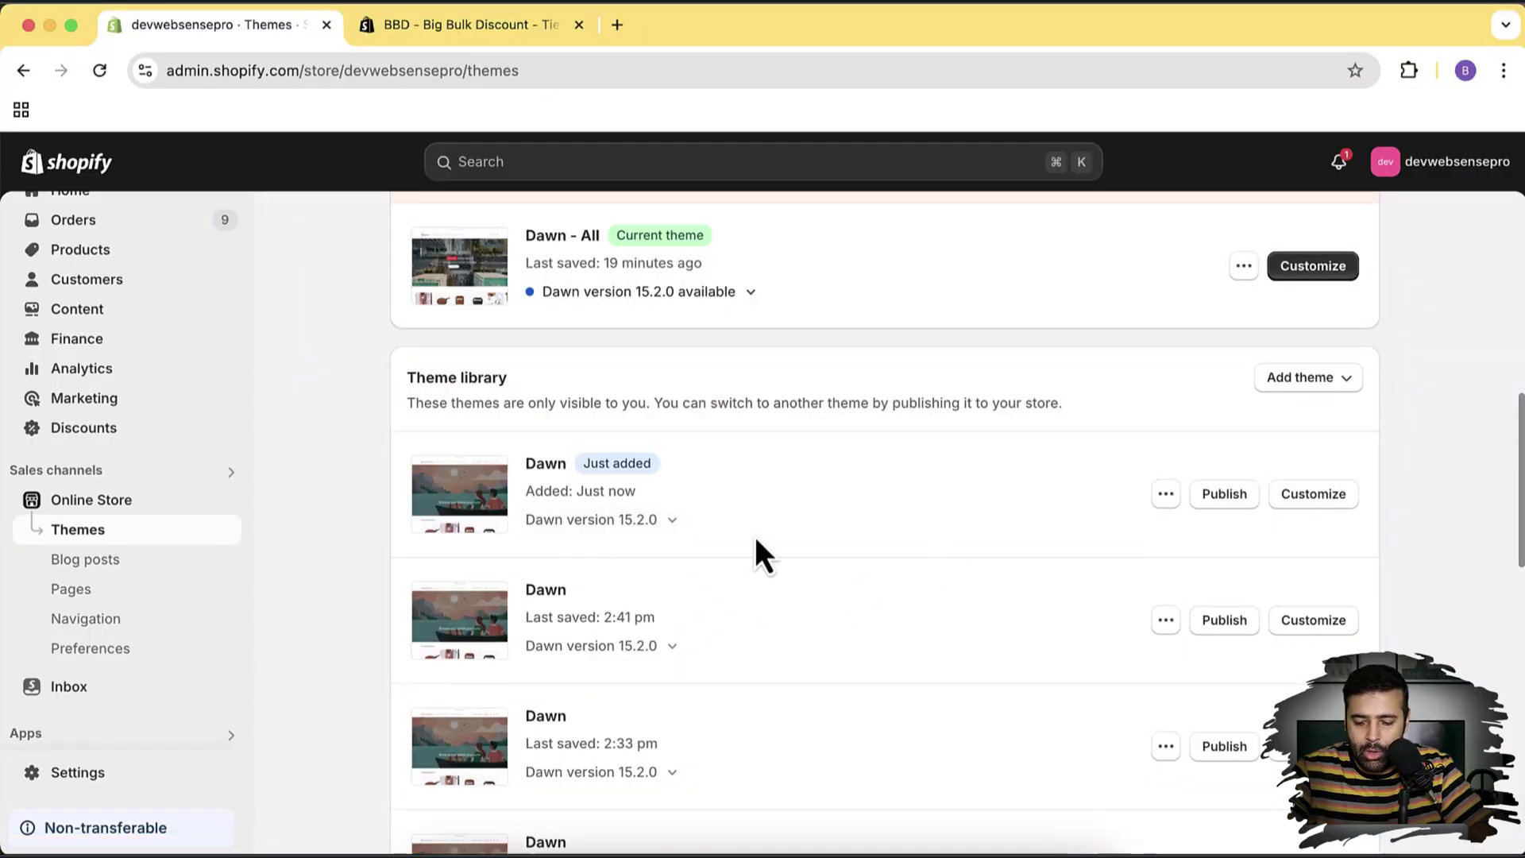
- Publish the freshly added Dawn theme as the store's current theme
{"action": "left_click", "coordinate": [1224, 499]}
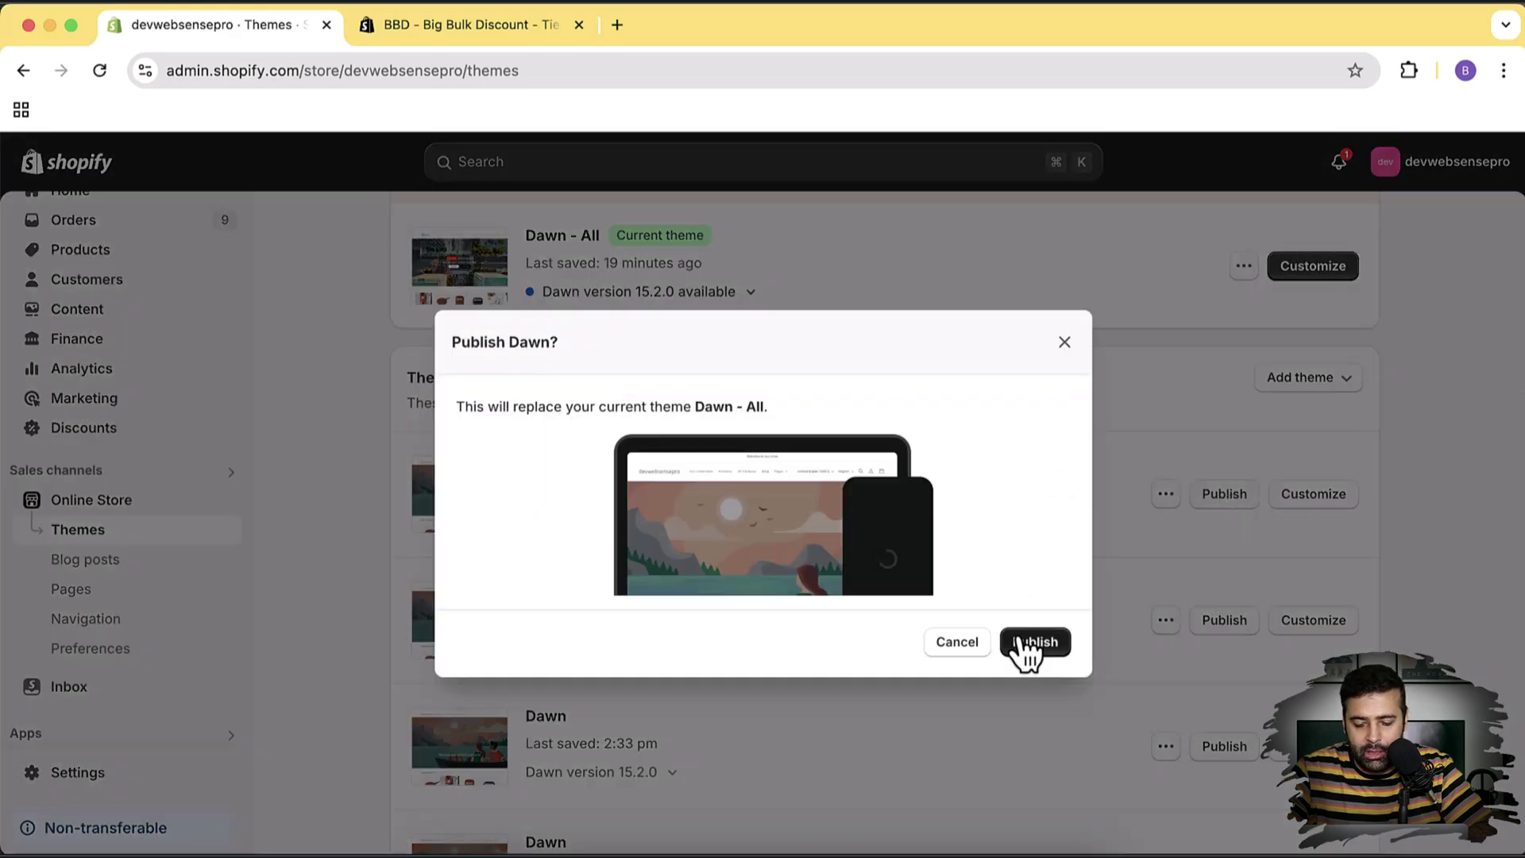
{"action": "left_click", "coordinate": [1025, 644]}
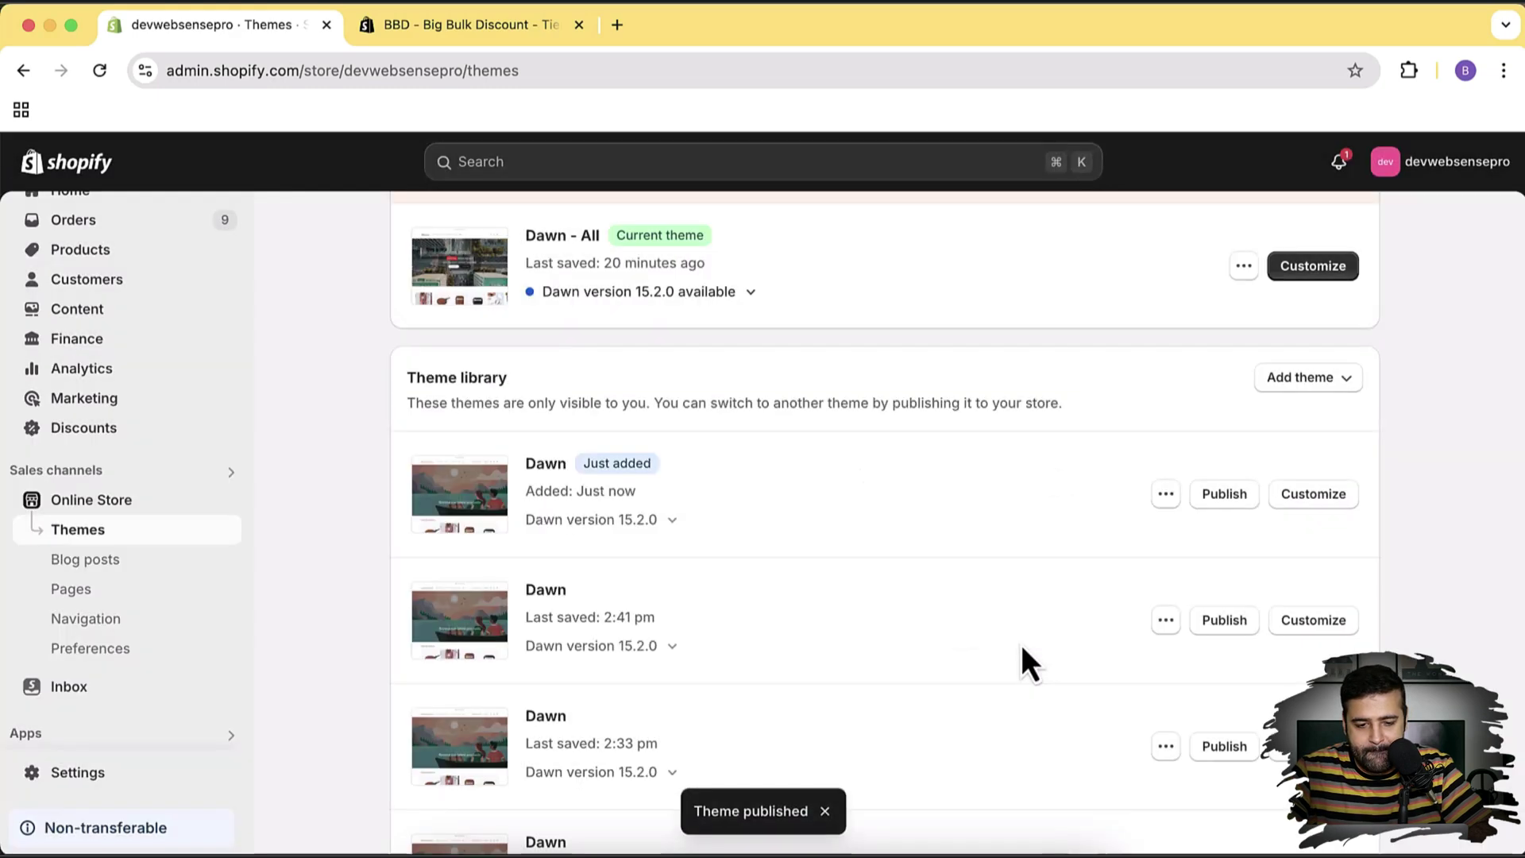
{"action": "scroll", "coordinate": [1021, 645], "scroll_direction": "up", "scroll_amount": 5}
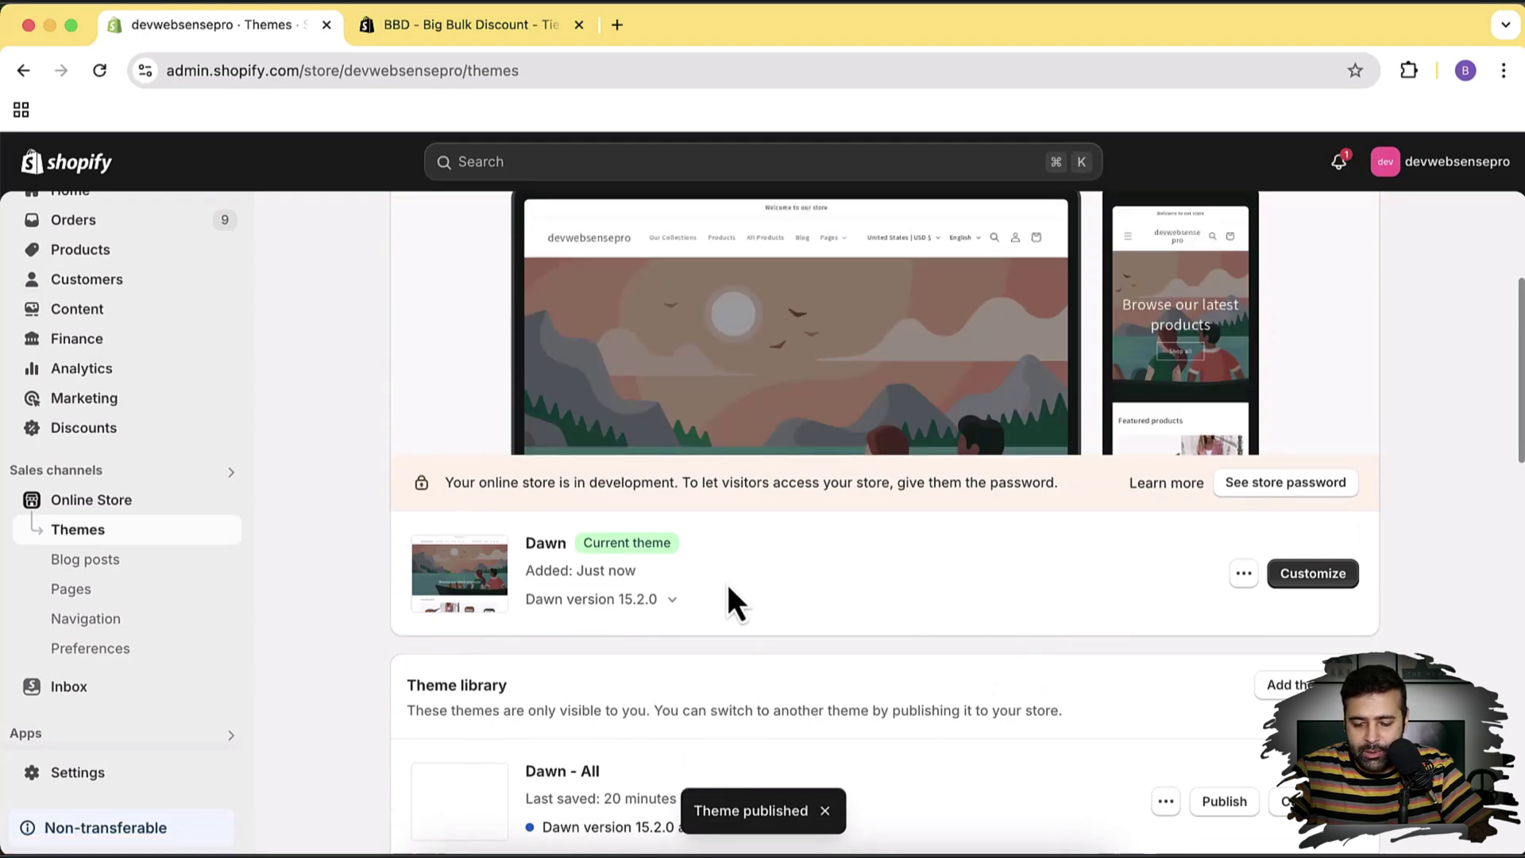
- Preview the published Dawn storefront, then go back to the Themes page
{"action": "left_click", "coordinate": [1244, 574]}
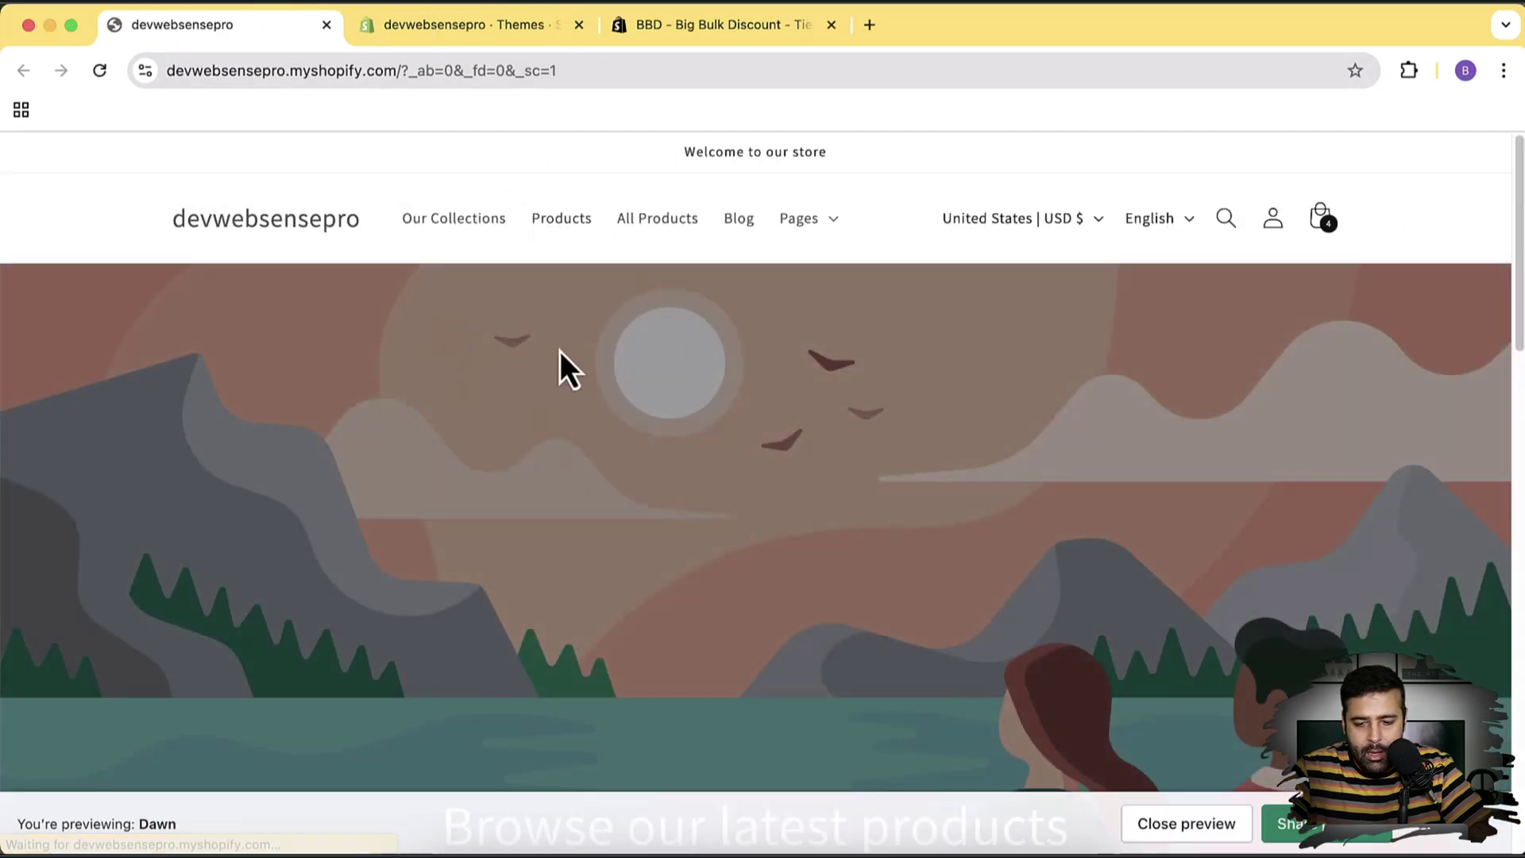
{"action": "scroll", "coordinate": [723, 433], "scroll_direction": "down", "scroll_amount": 3}
{"action": "scroll", "coordinate": [723, 433], "scroll_direction": "up", "scroll_amount": 3}
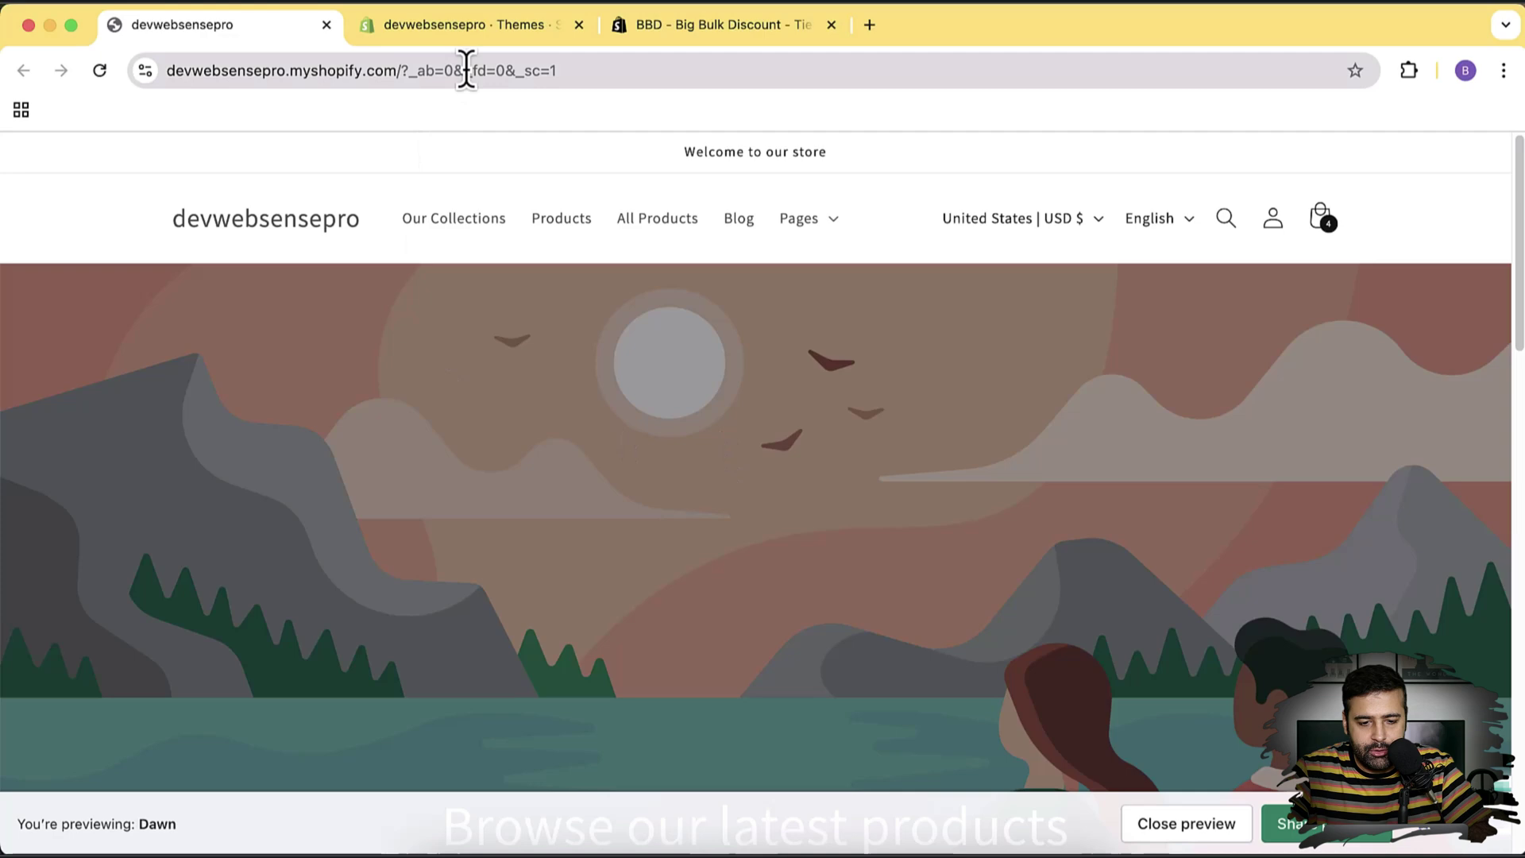
{"action": "left_click", "coordinate": [504, 38]}
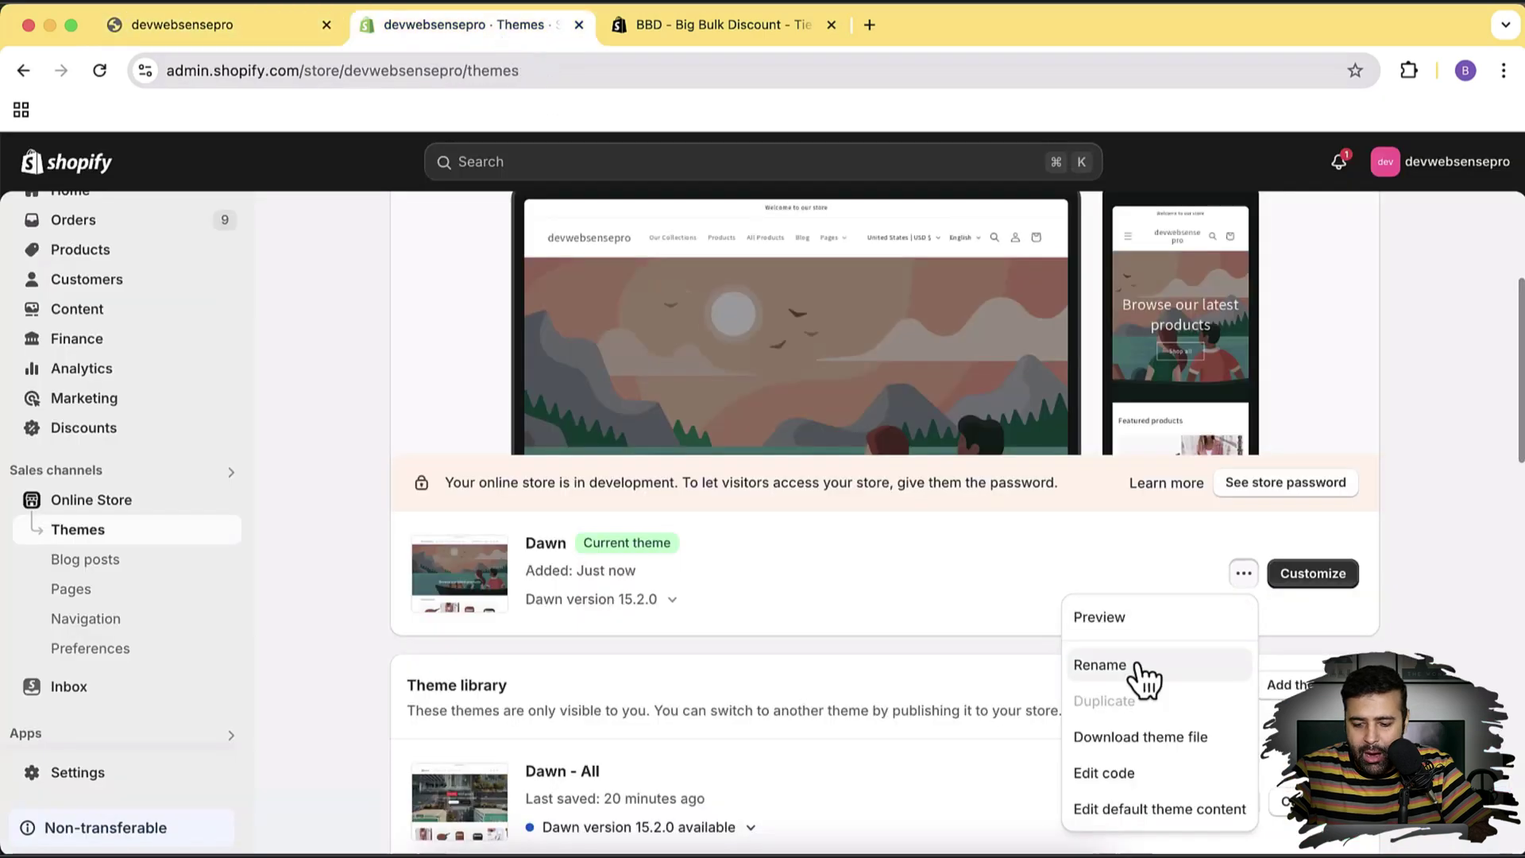
- In the live Dawn header, try Top center and Top left logo positions, then restore Middle left
{"action": "left_click", "coordinate": [1315, 580]}
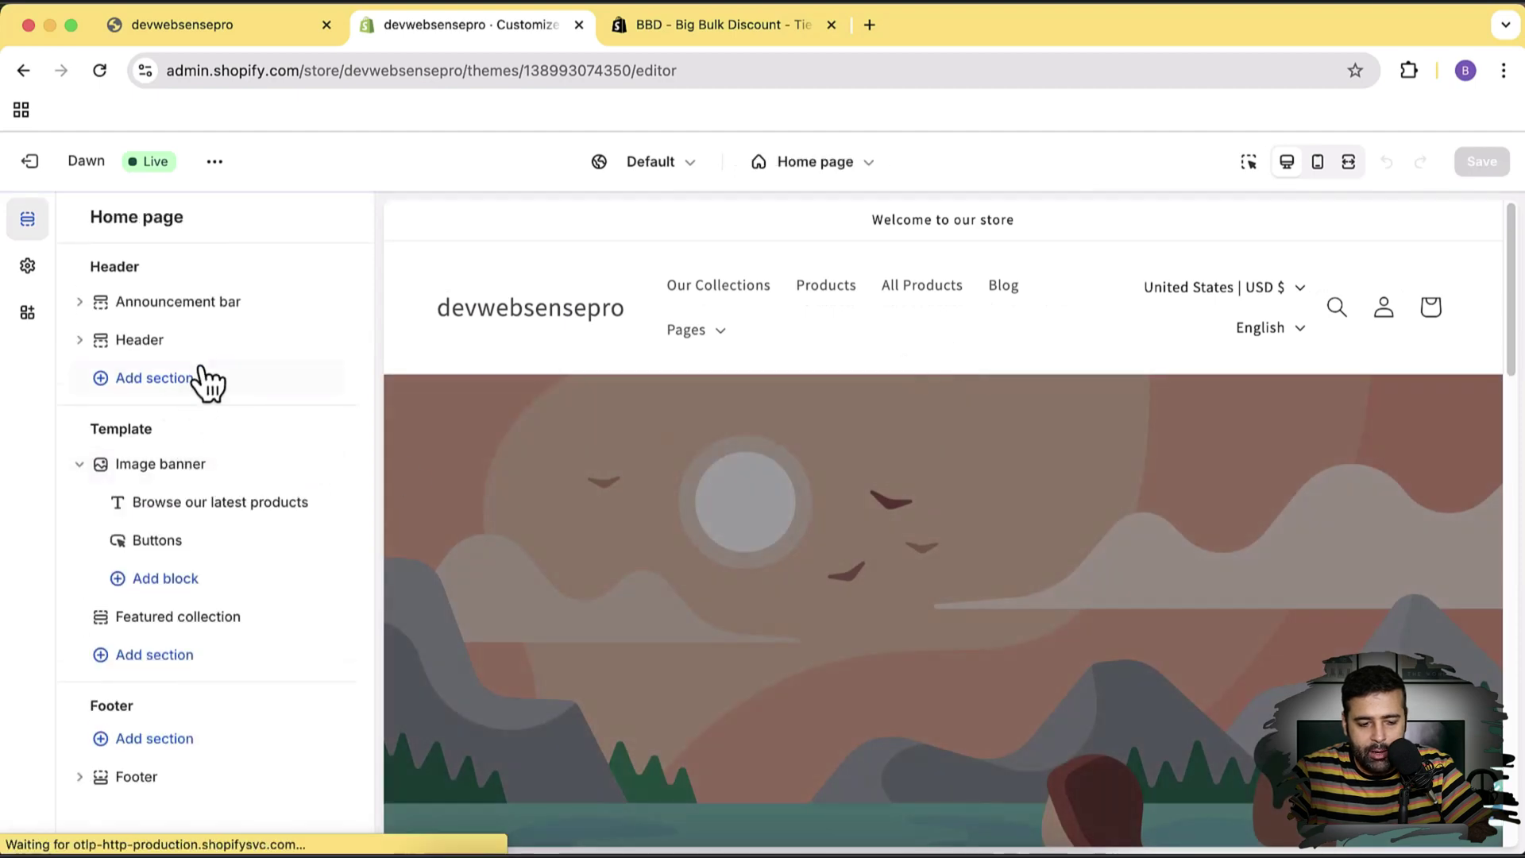
{"action": "left_click", "coordinate": [247, 358]}
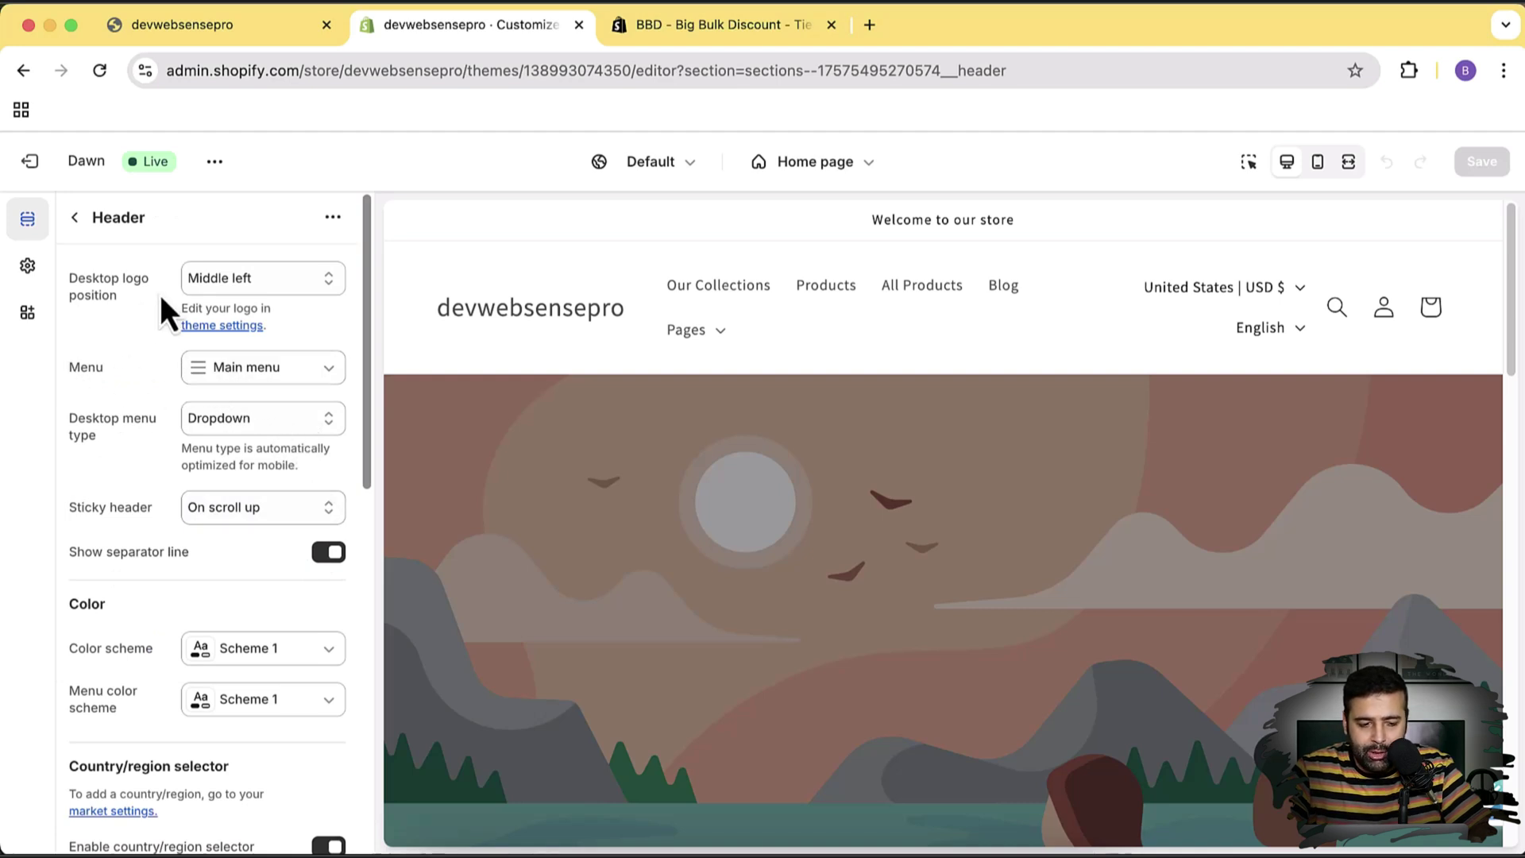
{"action": "left_click", "coordinate": [234, 282]}
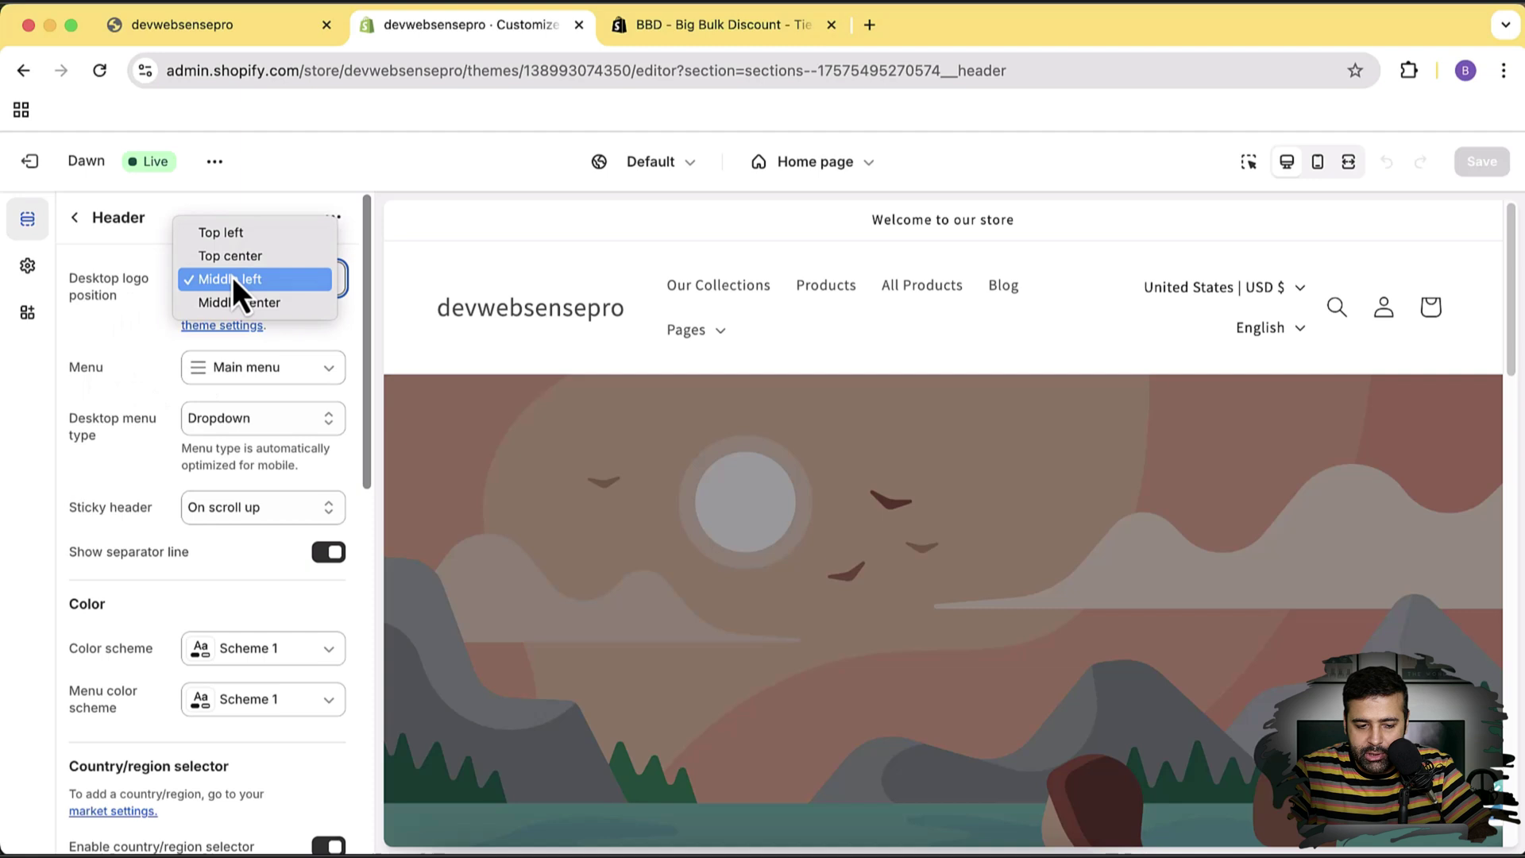
{"action": "left_click", "coordinate": [238, 262]}
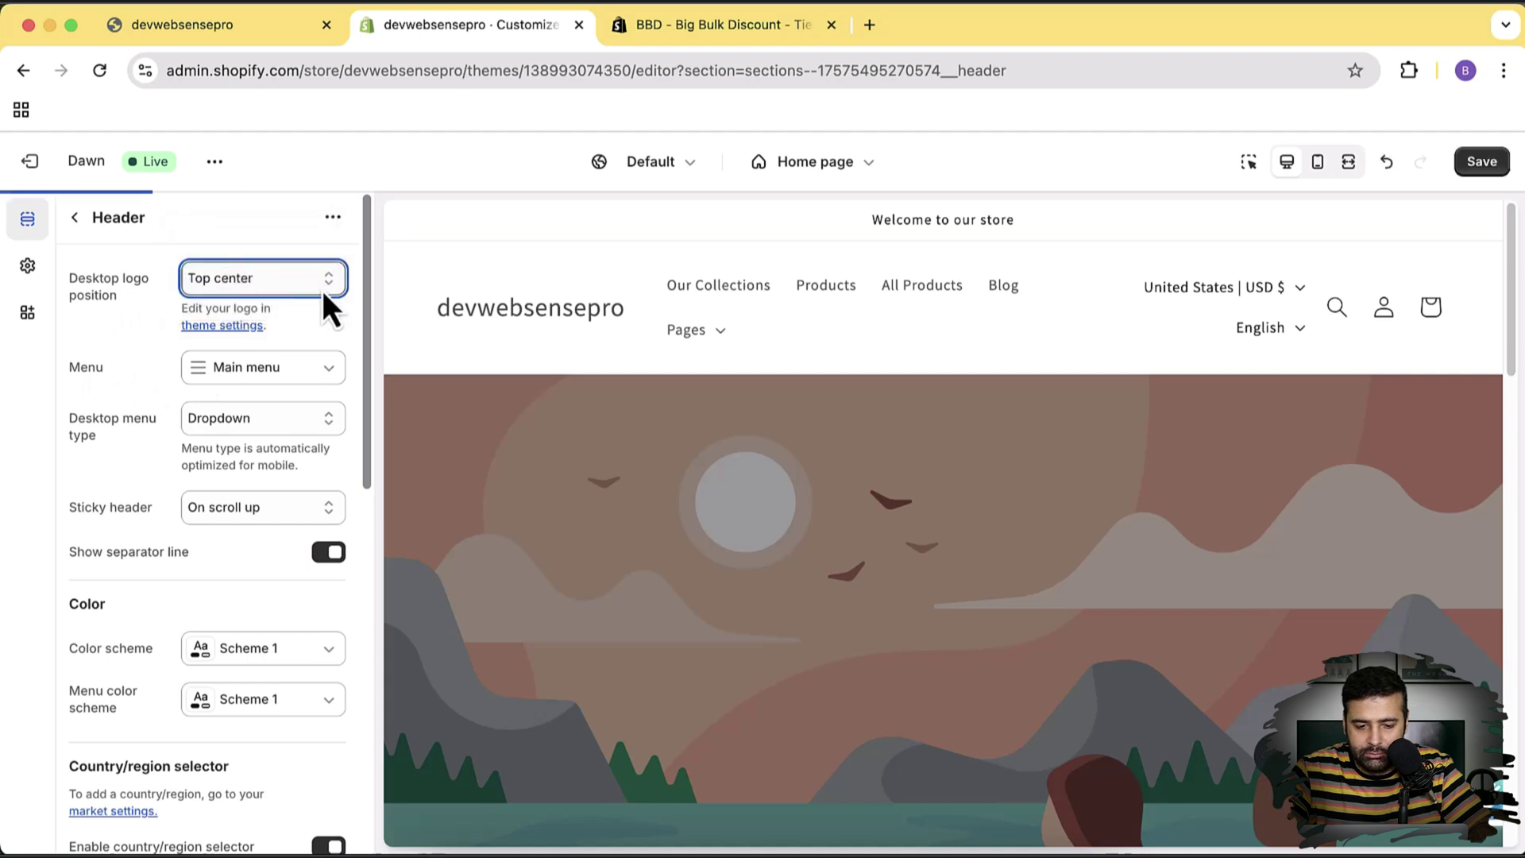
{"action": "left_click", "coordinate": [323, 291]}
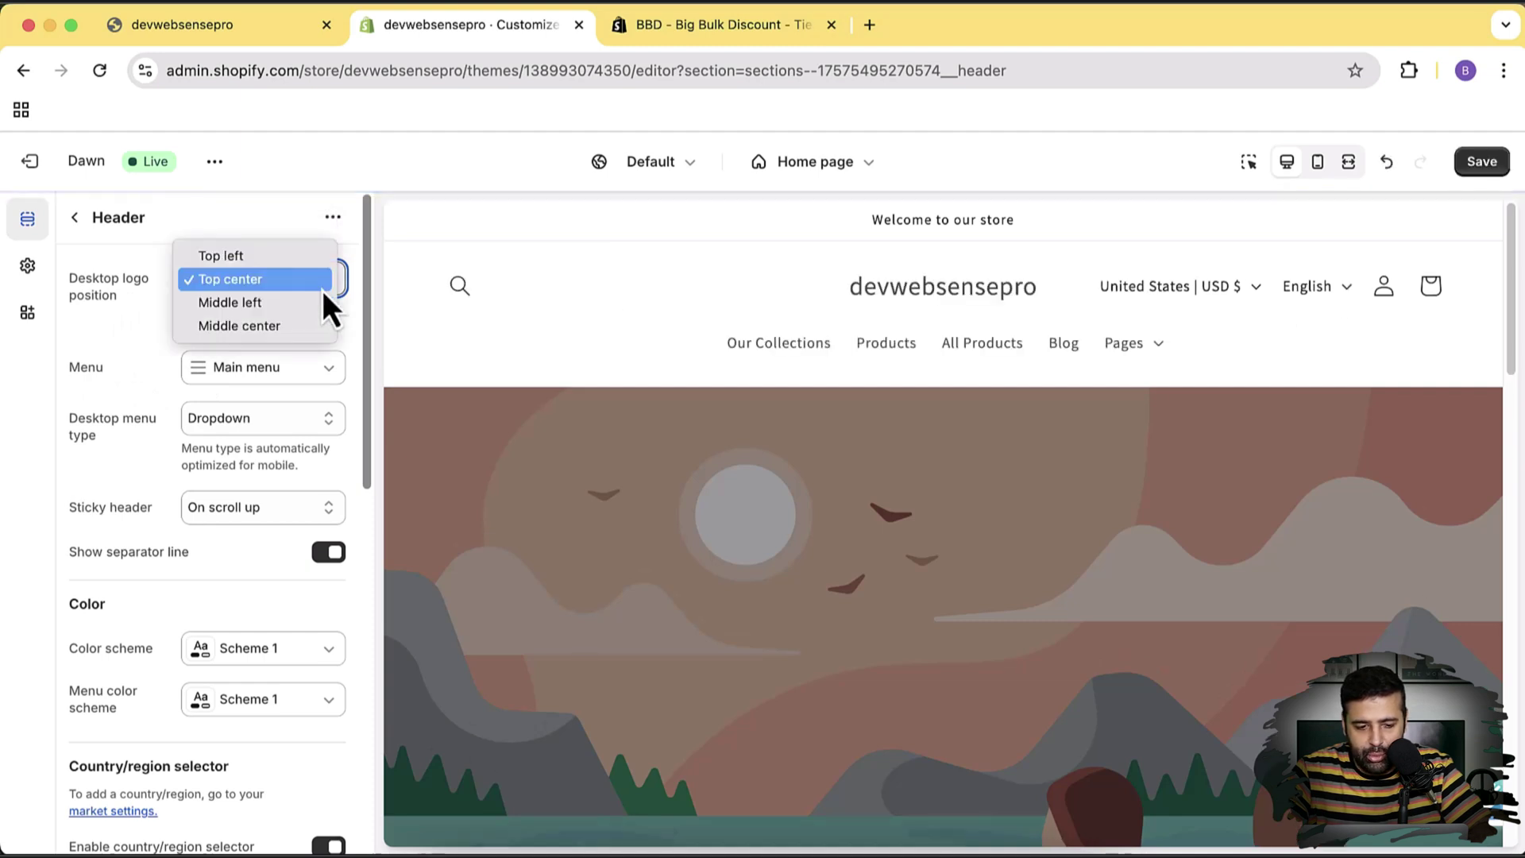
{"action": "left_click", "coordinate": [315, 261]}
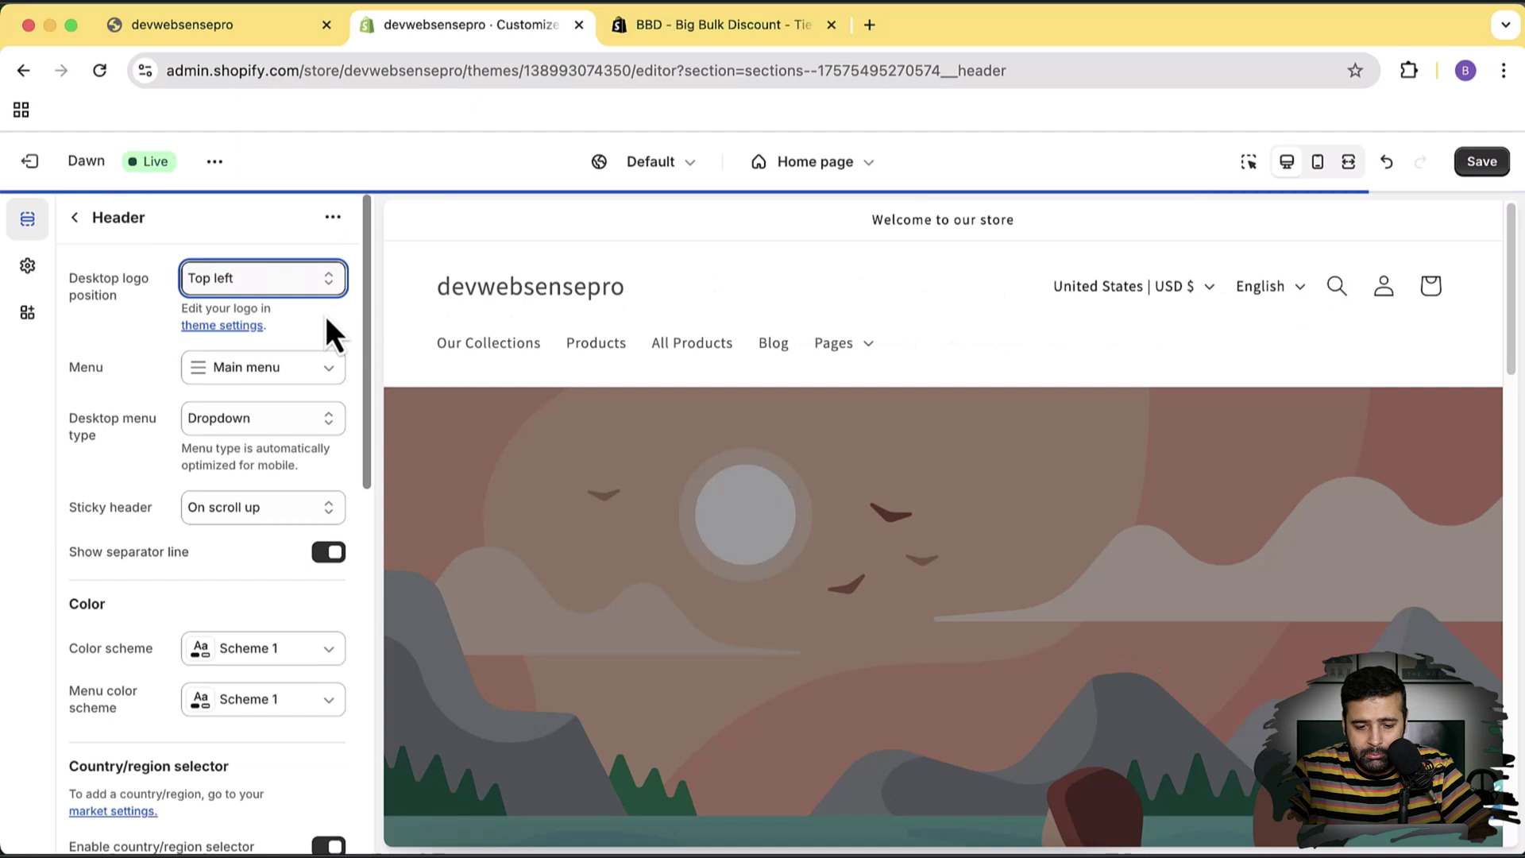
{"action": "left_click", "coordinate": [324, 280]}
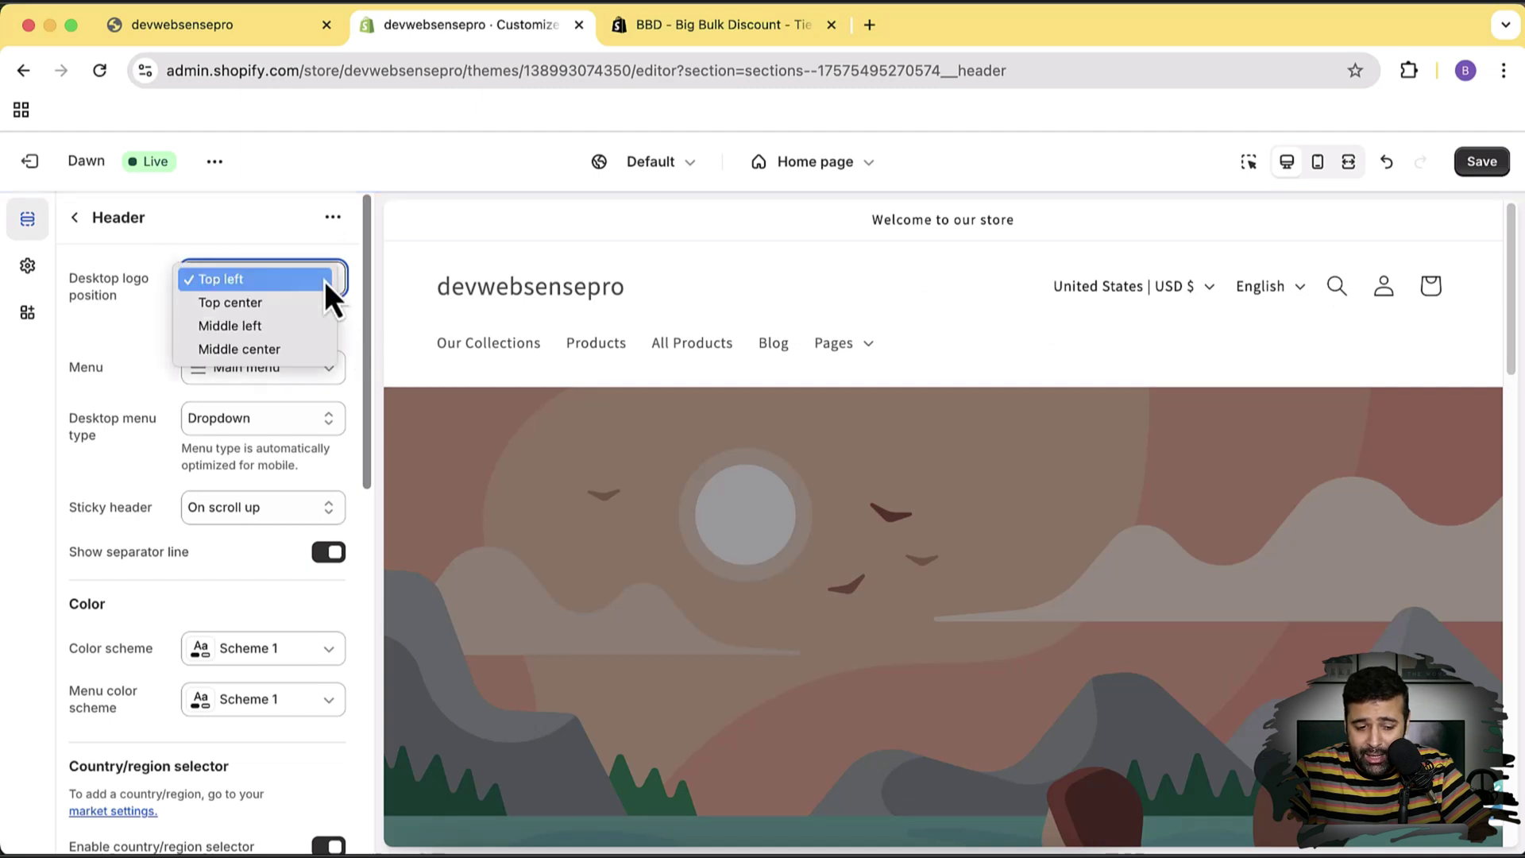
{"action": "left_click", "coordinate": [318, 326]}
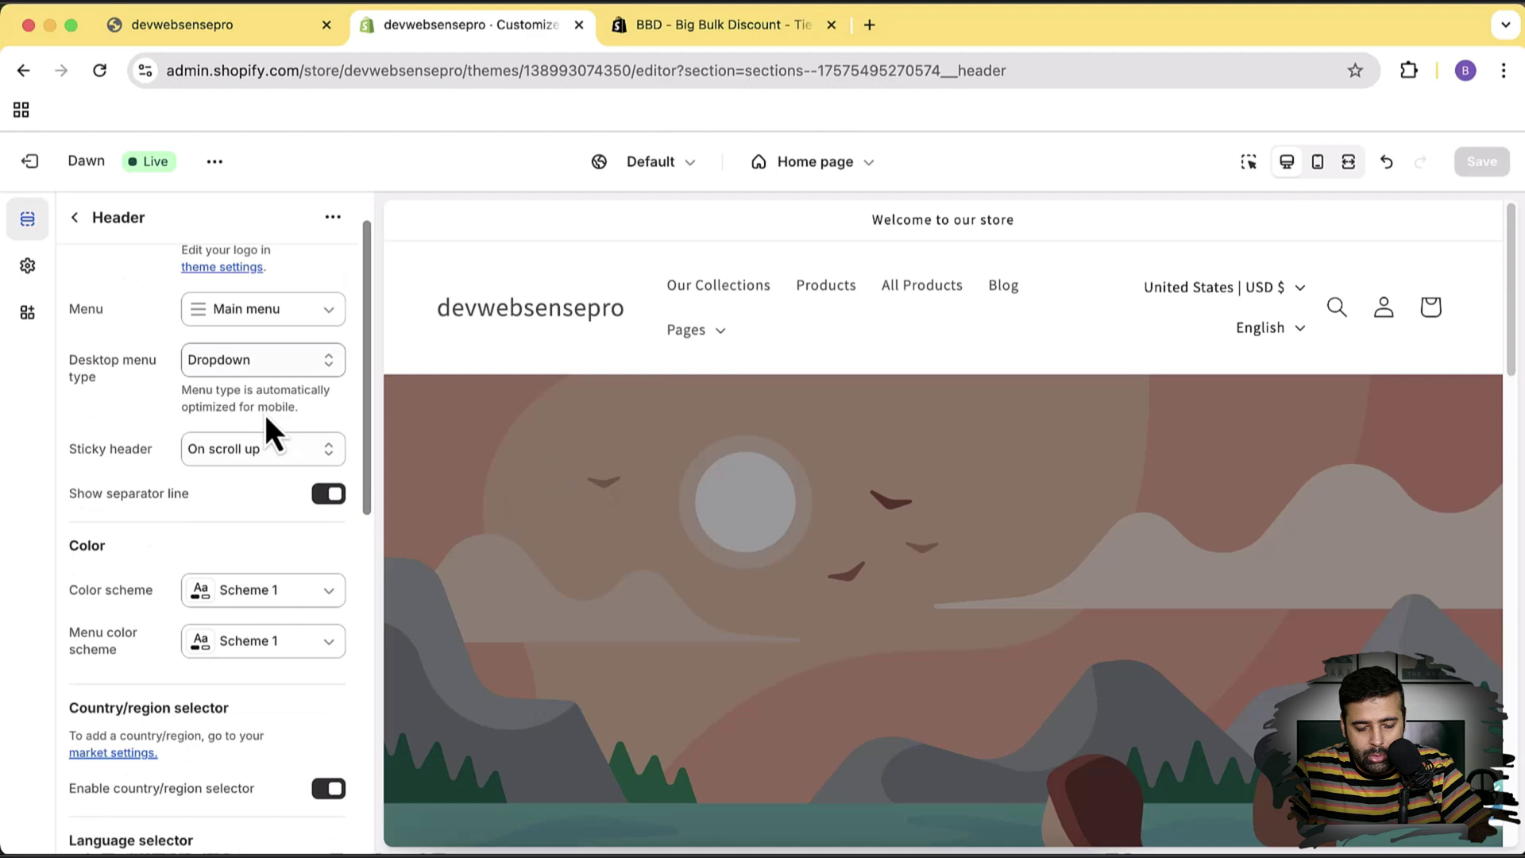
- Switch off the header's country/region and language selectors
{"action": "scroll", "coordinate": [266, 426], "scroll_direction": "down", "scroll_amount": 5}
{"action": "left_click", "coordinate": [328, 433]}
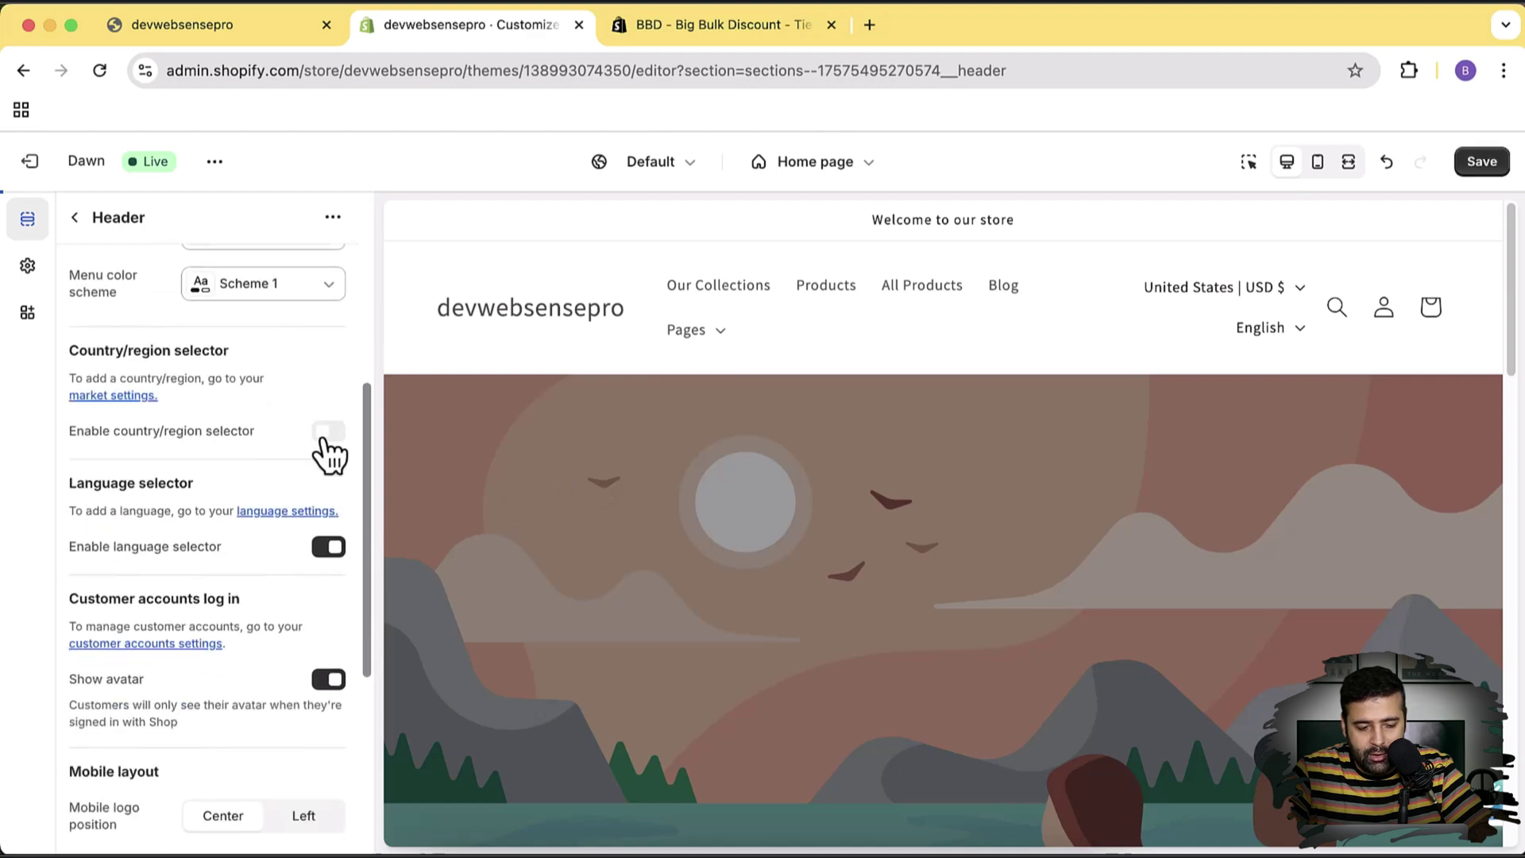
{"action": "left_click", "coordinate": [327, 547]}
{"action": "scroll", "coordinate": [216, 504], "scroll_direction": "up", "scroll_amount": 1}
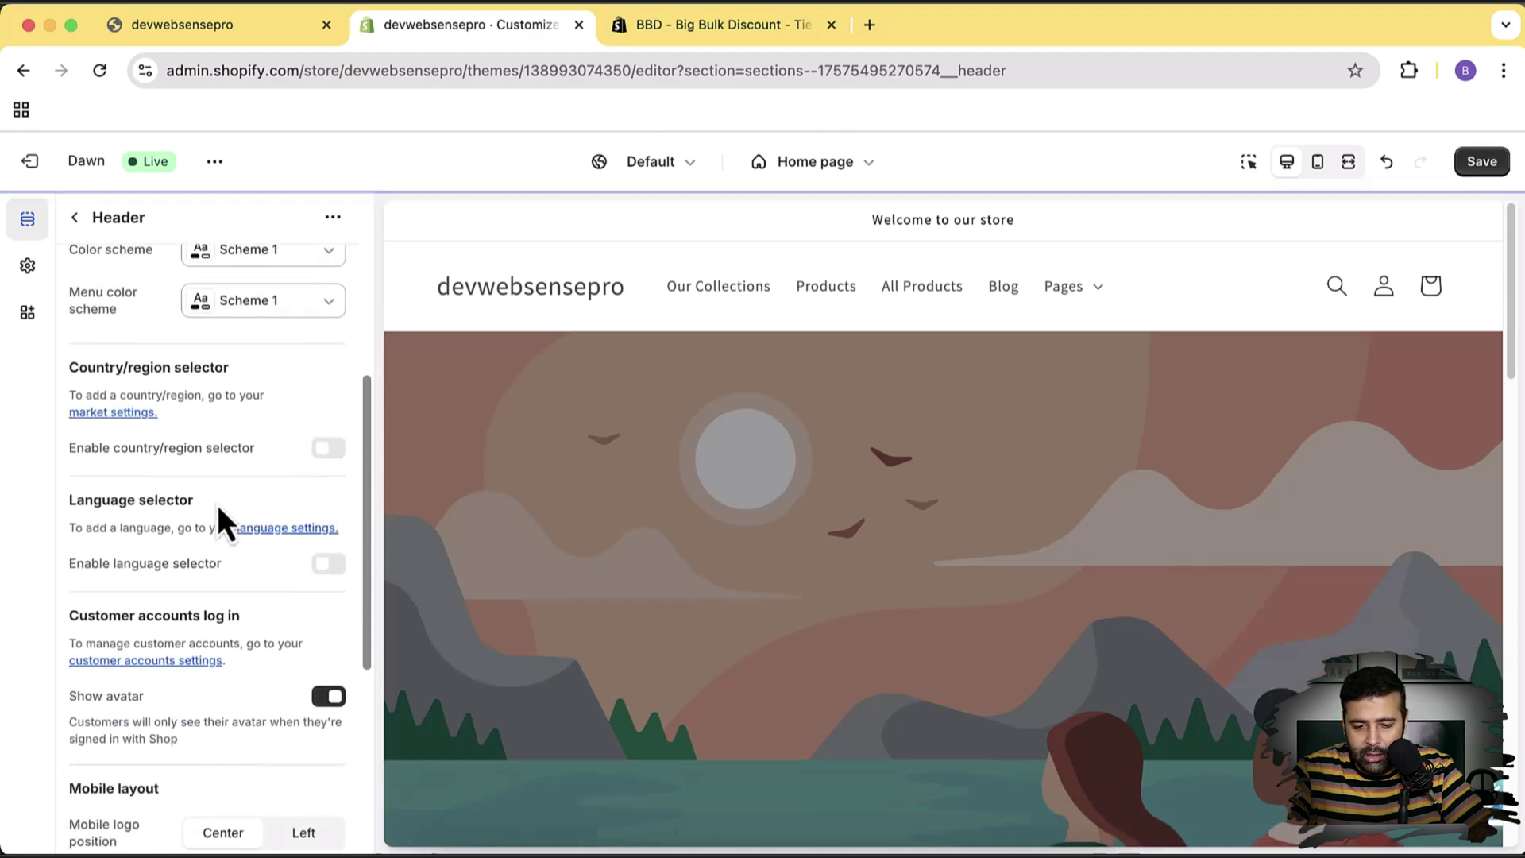
{"action": "scroll", "coordinate": [216, 504], "scroll_direction": "up", "scroll_amount": 4}
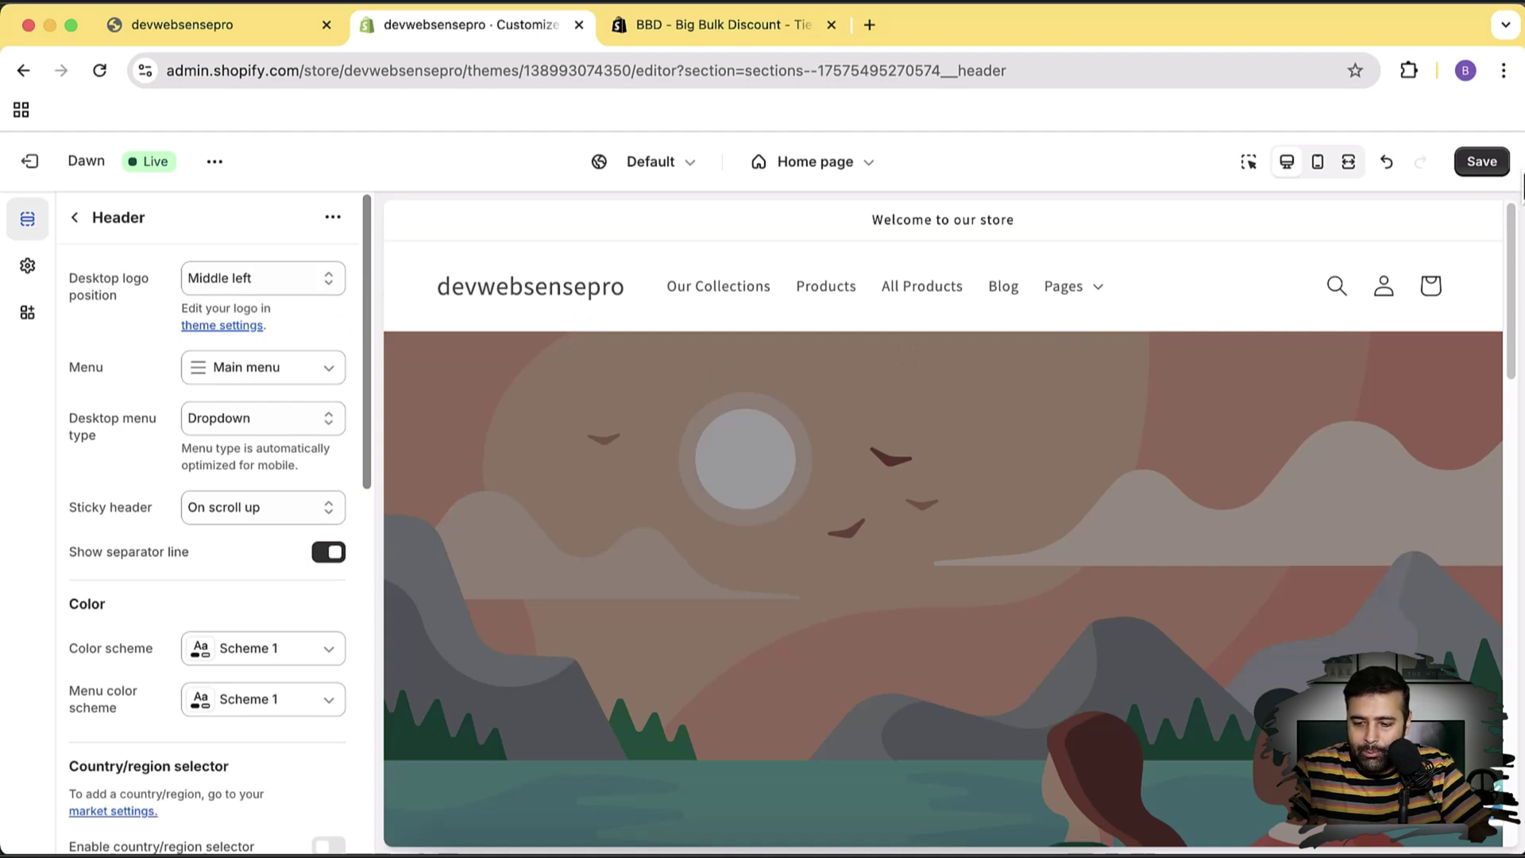
- Save the header changes and open the theme's actions menu for code editing
{"action": "left_click", "coordinate": [1494, 167]}
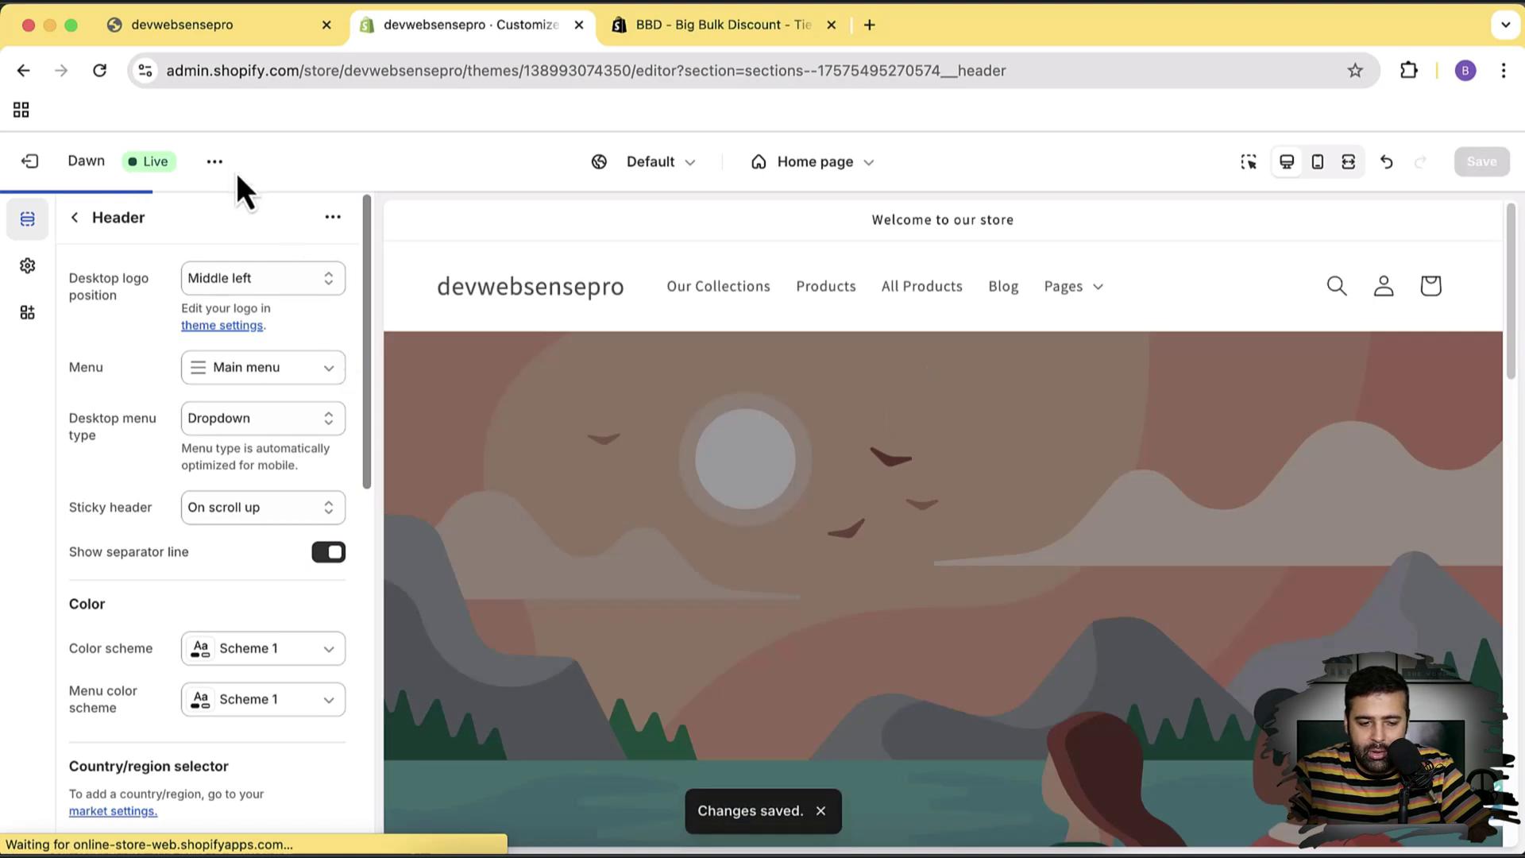
{"action": "left_click", "coordinate": [216, 162]}
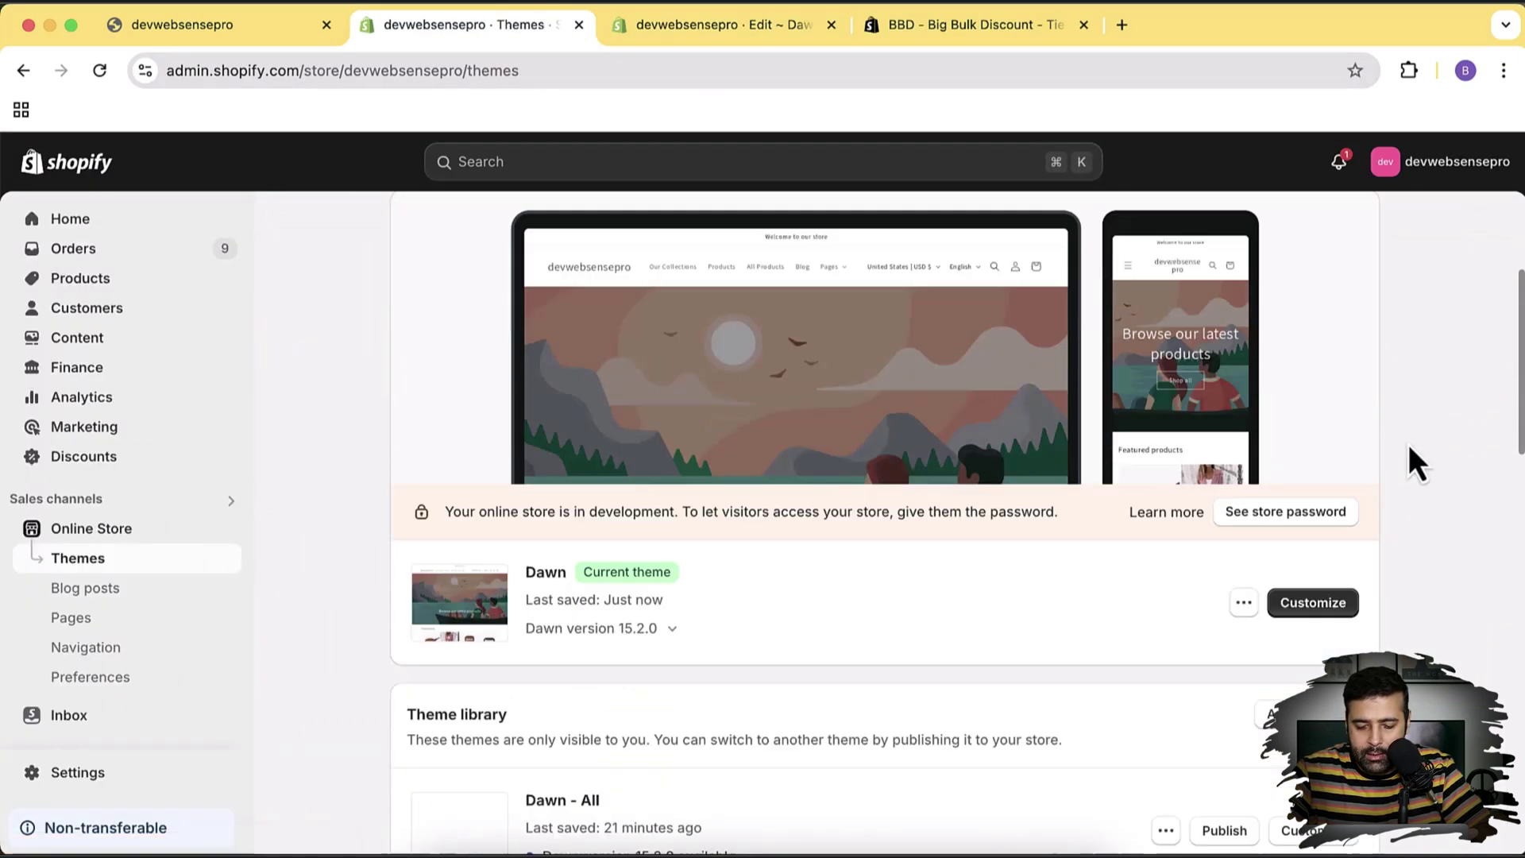
- Delete another older Dawn copy through its actions menu in the theme library
{"action": "scroll", "coordinate": [1410, 446], "scroll_direction": "down", "scroll_amount": 3}
{"action": "scroll", "coordinate": [1410, 445], "scroll_direction": "down", "scroll_amount": 4}
{"action": "scroll", "coordinate": [1411, 446], "scroll_direction": "down", "scroll_amount": 1}
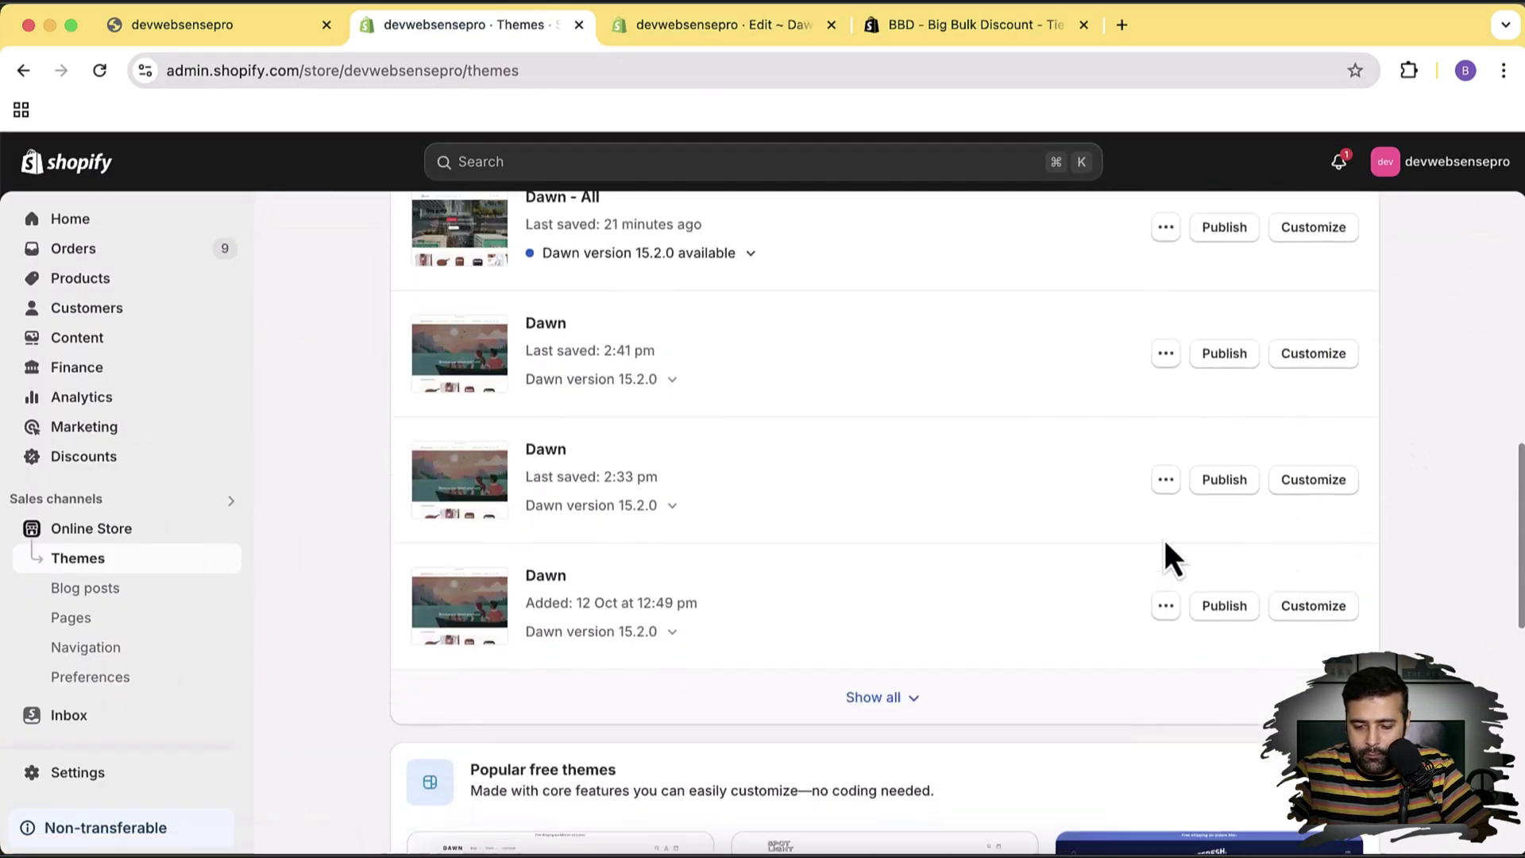
{"action": "left_click", "coordinate": [1166, 481]}
{"action": "left_click", "coordinate": [1113, 763]}
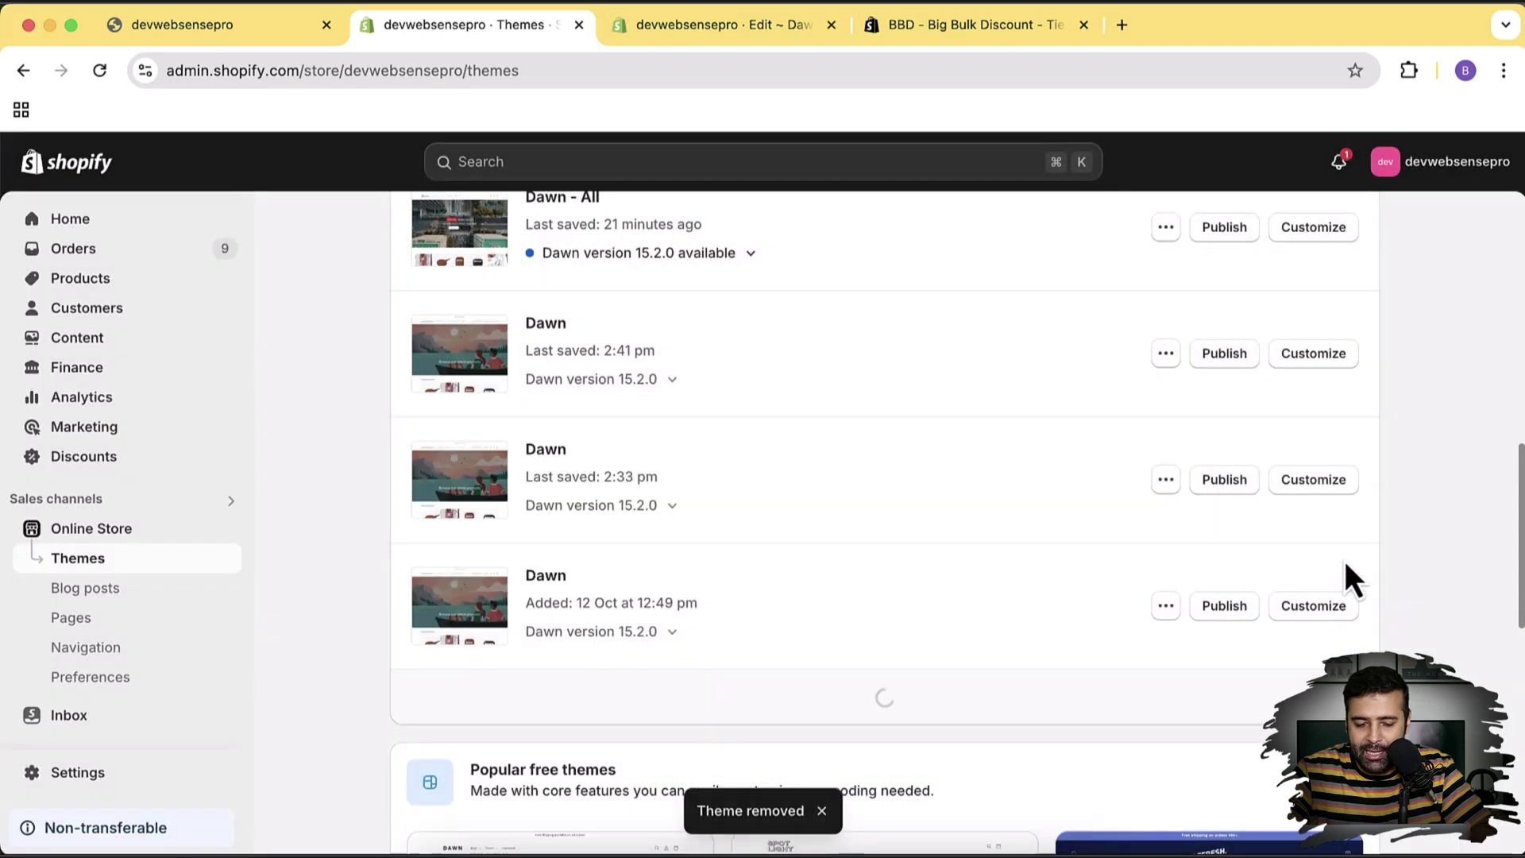
{"action": "scroll", "coordinate": [1403, 529], "scroll_direction": "up", "scroll_amount": 1}
{"action": "scroll", "coordinate": [1404, 528], "scroll_direction": "up", "scroll_amount": 5}
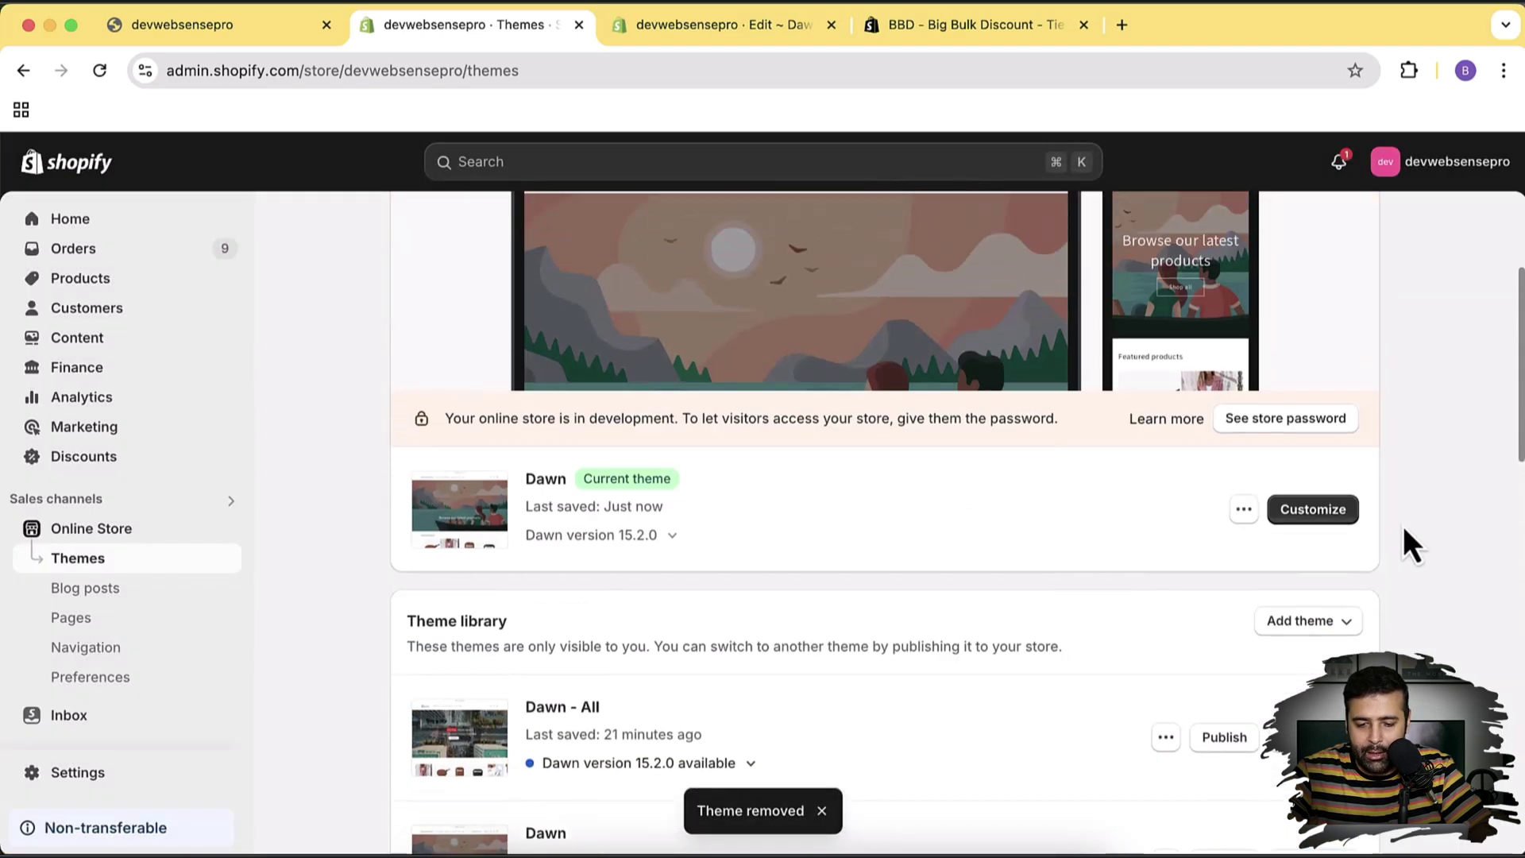
{"action": "scroll", "coordinate": [1403, 529], "scroll_direction": "up", "scroll_amount": 3}
{"action": "scroll", "coordinate": [1403, 528], "scroll_direction": "down", "scroll_amount": 1}
{"action": "scroll", "coordinate": [1403, 526], "scroll_direction": "up", "scroll_amount": 1}
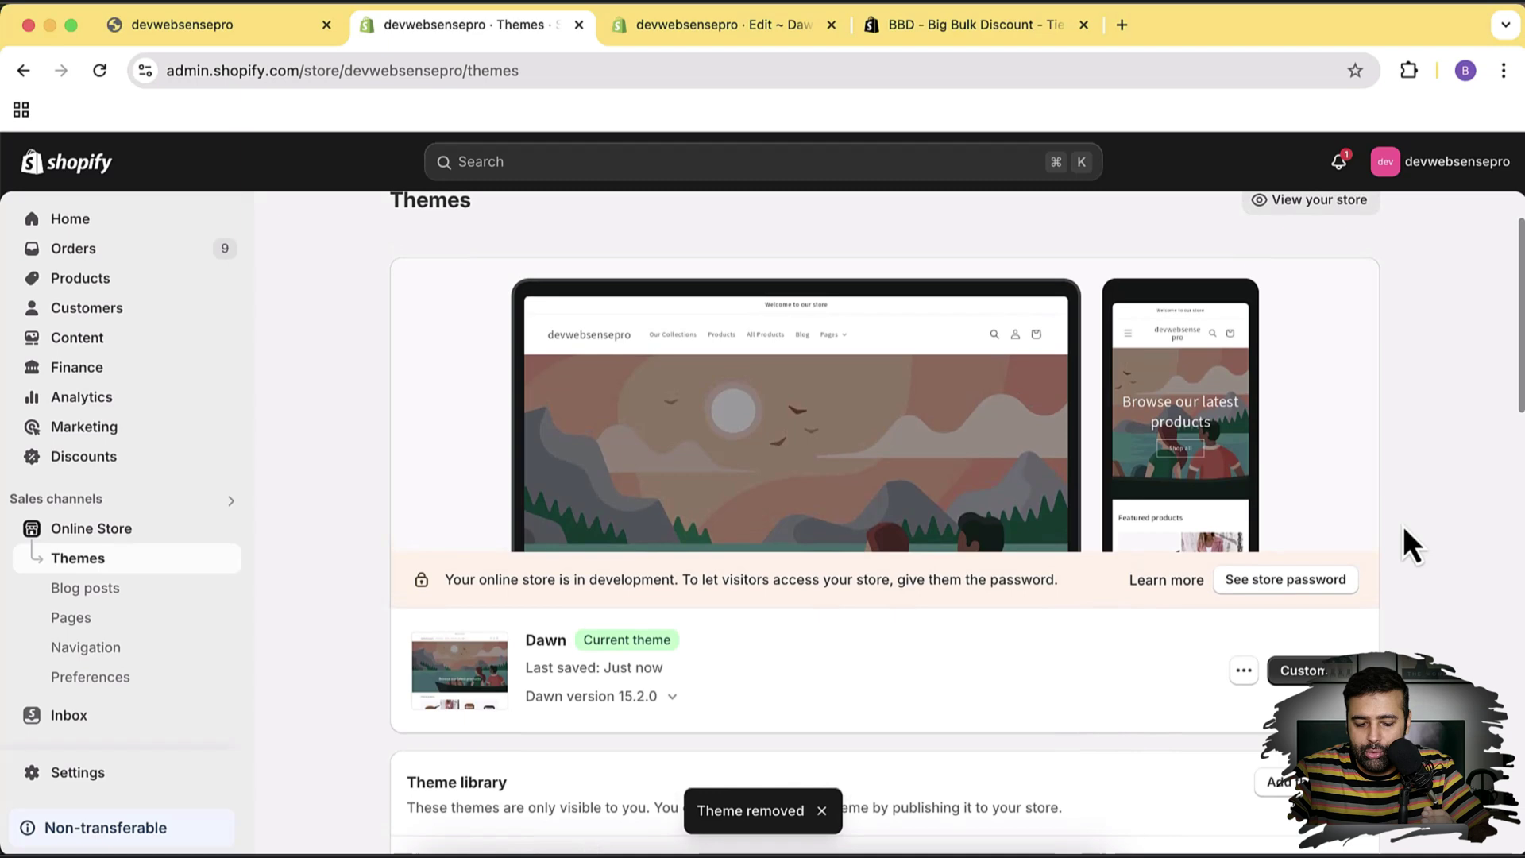
{"action": "scroll", "coordinate": [1403, 526], "scroll_direction": "down", "scroll_amount": 1}
{"action": "scroll", "coordinate": [1403, 526], "scroll_direction": "down", "scroll_amount": 1}
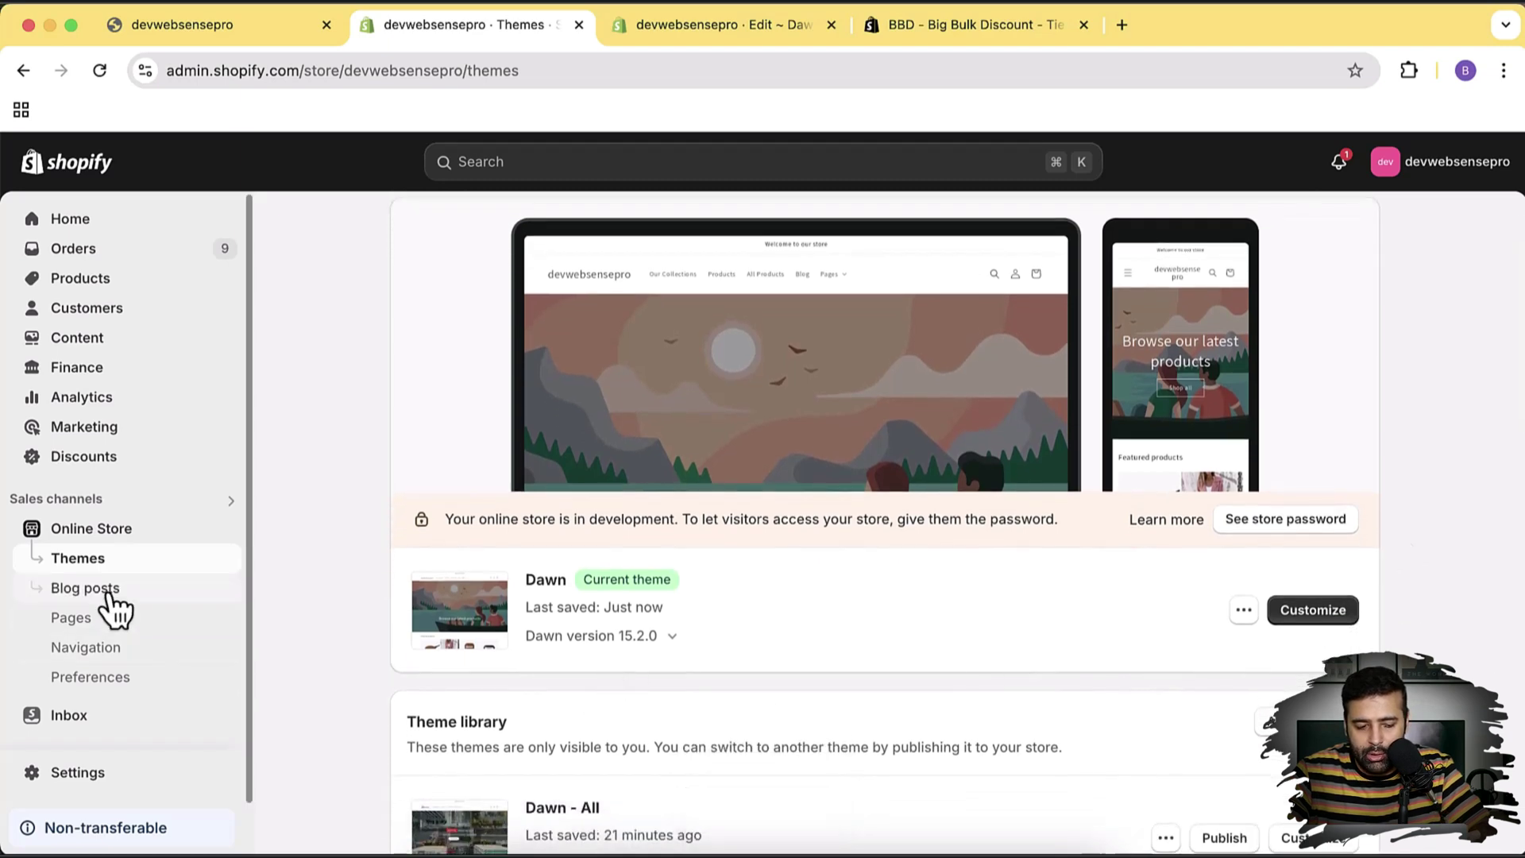
- Duplicate the live Dawn theme so a 'Copy of Dawn' backup is created
{"action": "left_click", "coordinate": [1245, 621]}
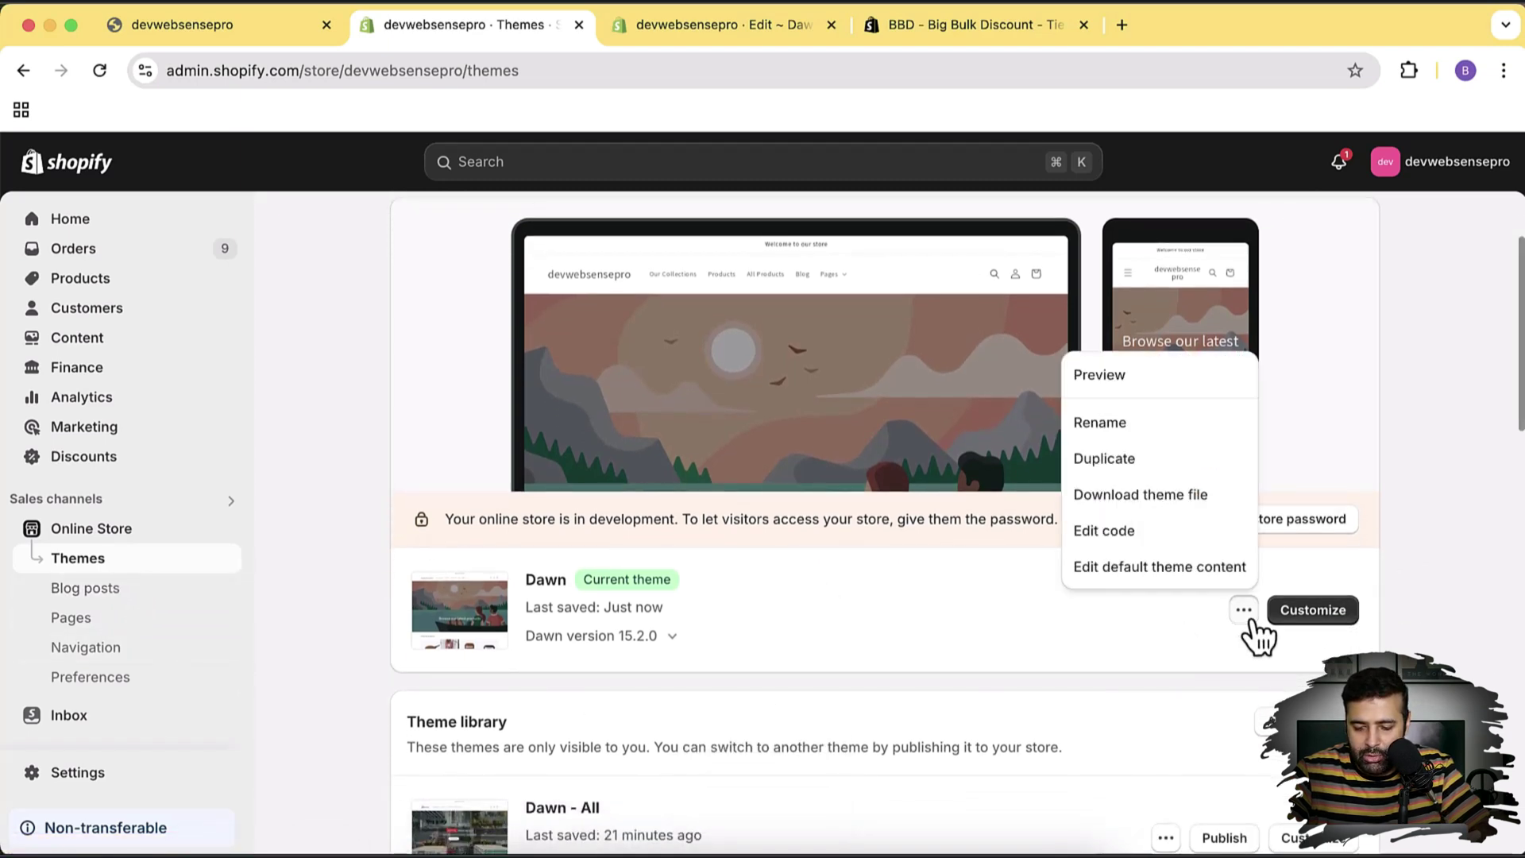
{"action": "left_click", "coordinate": [1160, 462]}
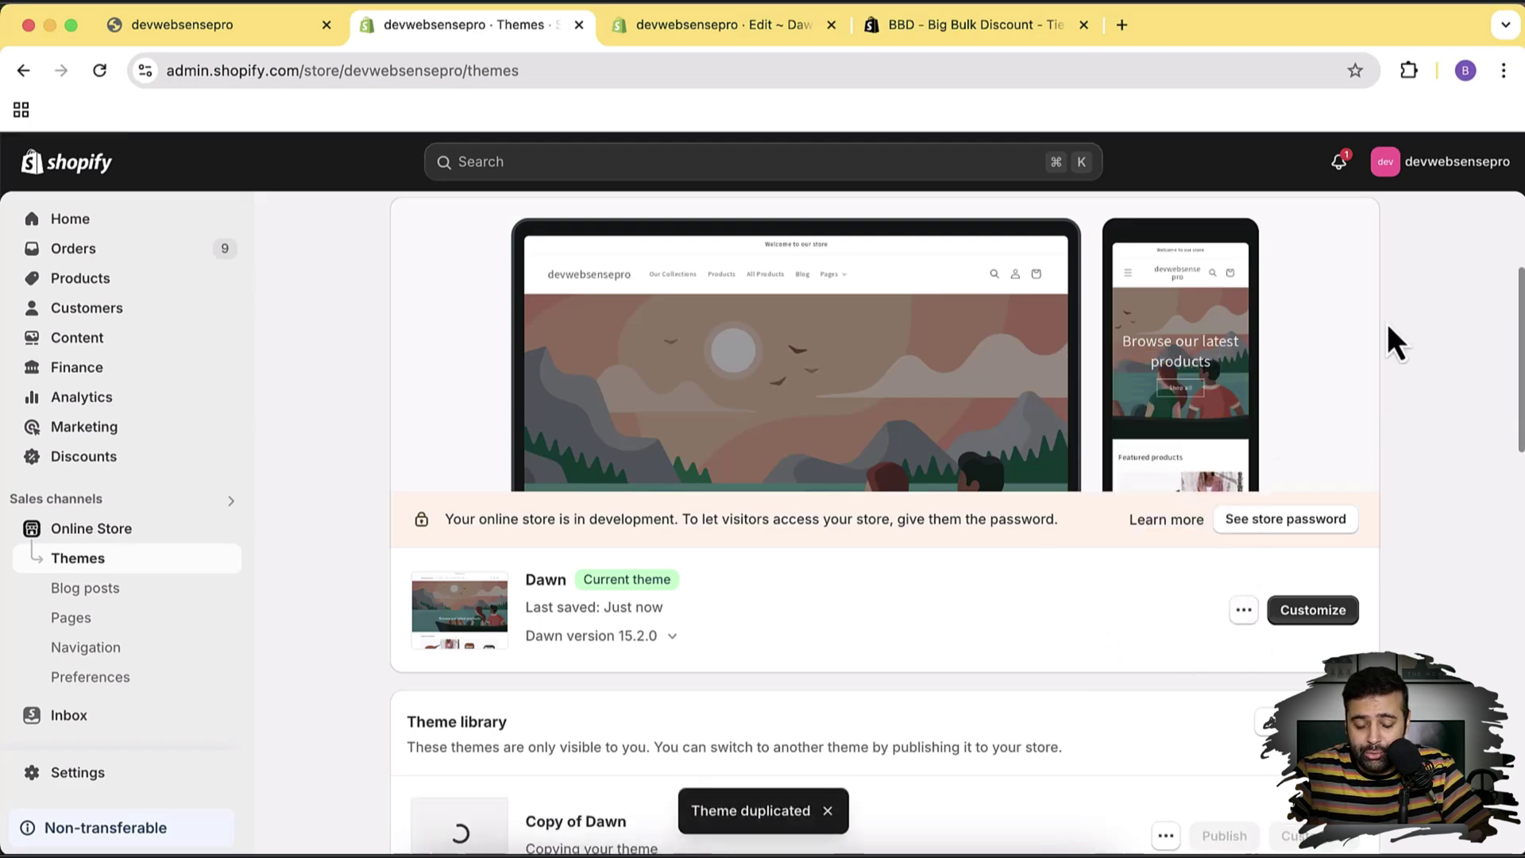
{"action": "scroll", "coordinate": [1418, 310], "scroll_direction": "down", "scroll_amount": 4}
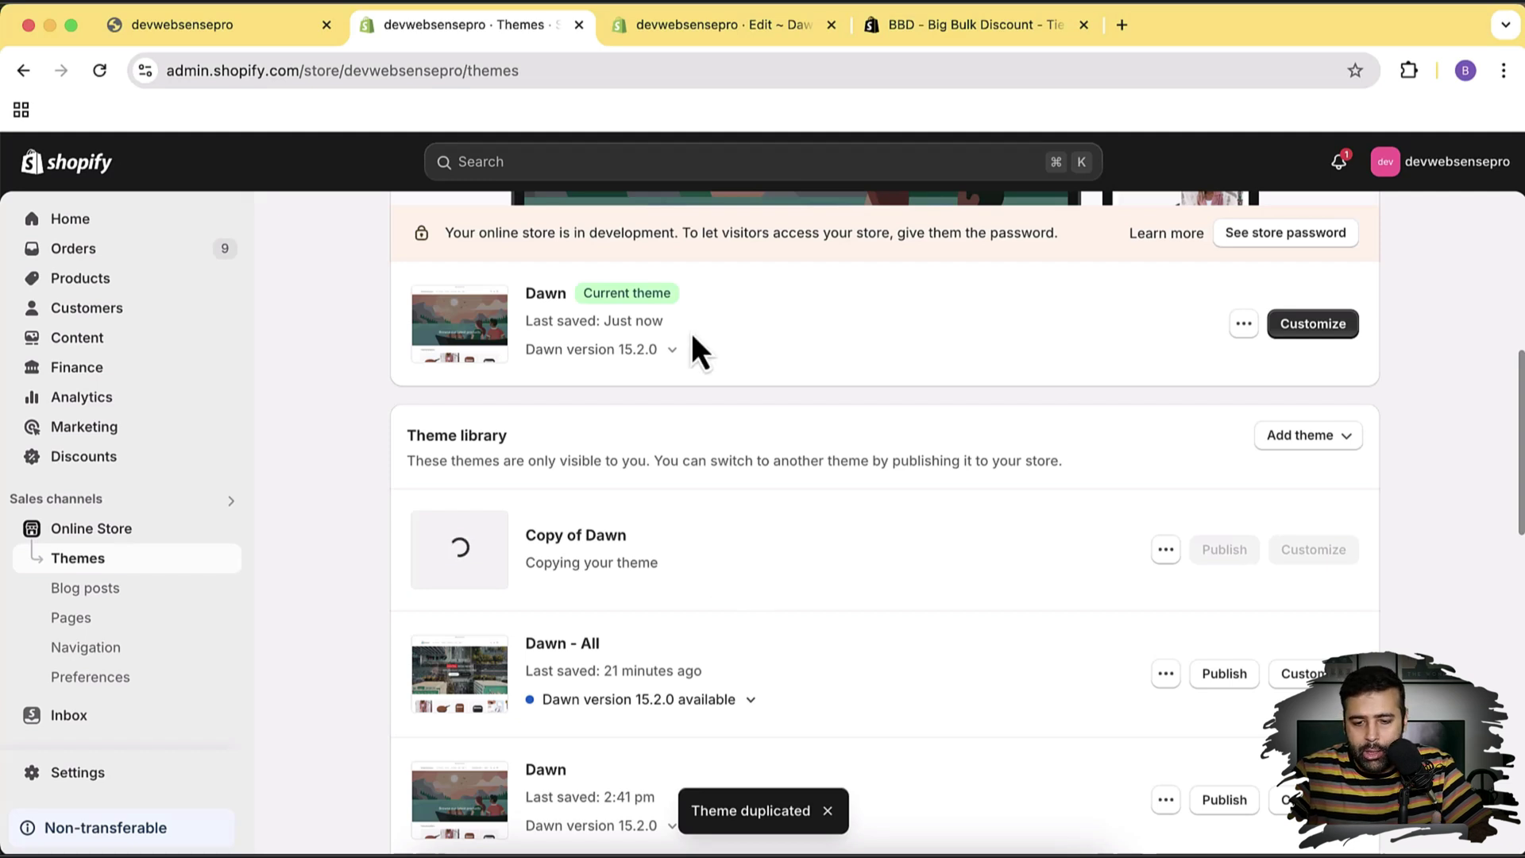
- In the Dawn code editor, filter files by 'header.' and open header.liquid
{"action": "left_click", "coordinate": [688, 40]}
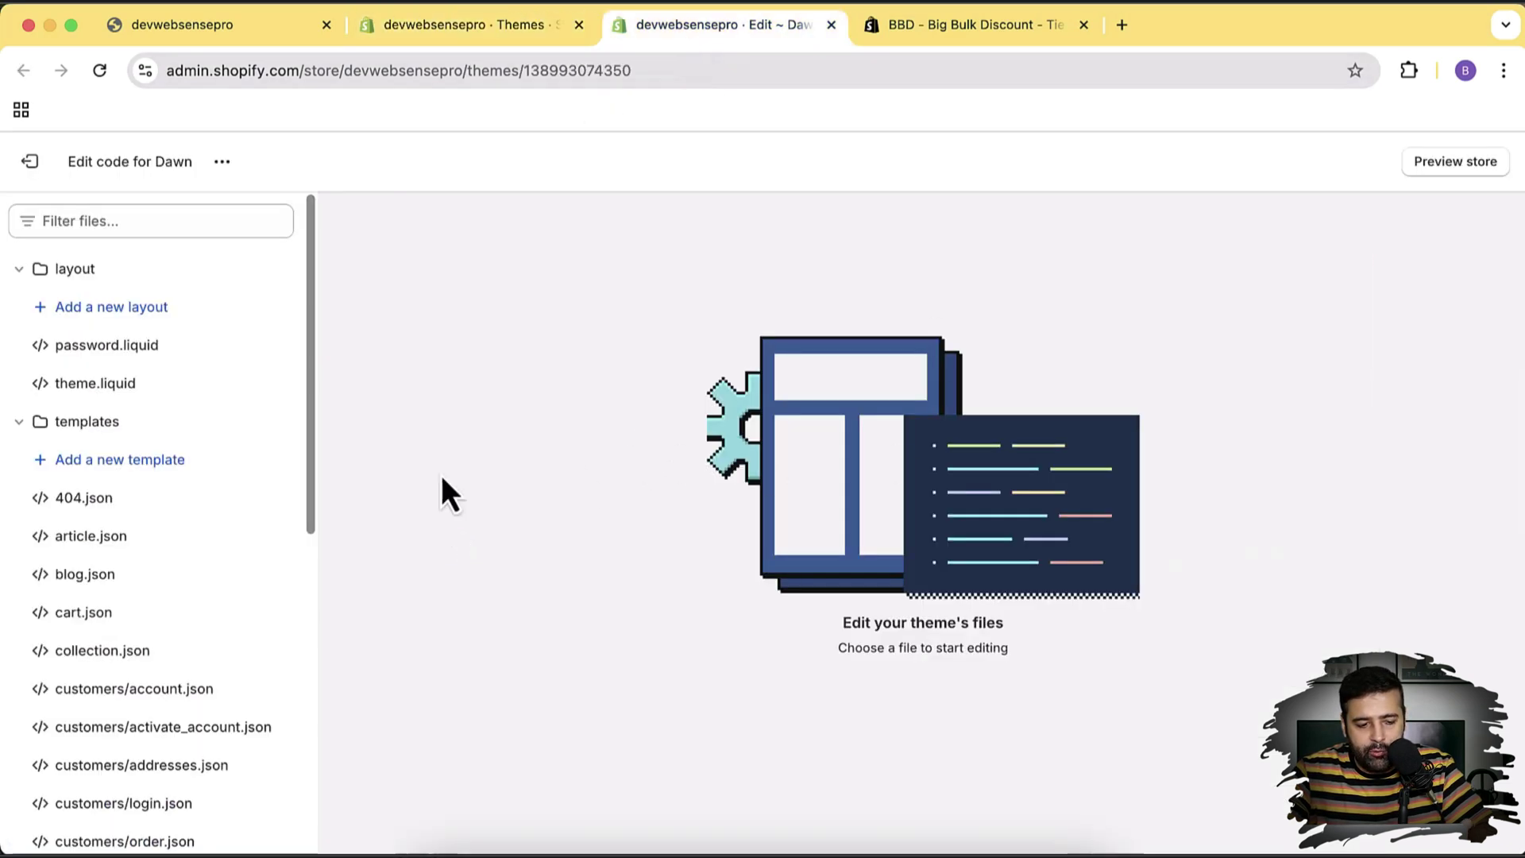
{"action": "left_click", "coordinate": [148, 226]}
{"action": "type", "text": "header."}
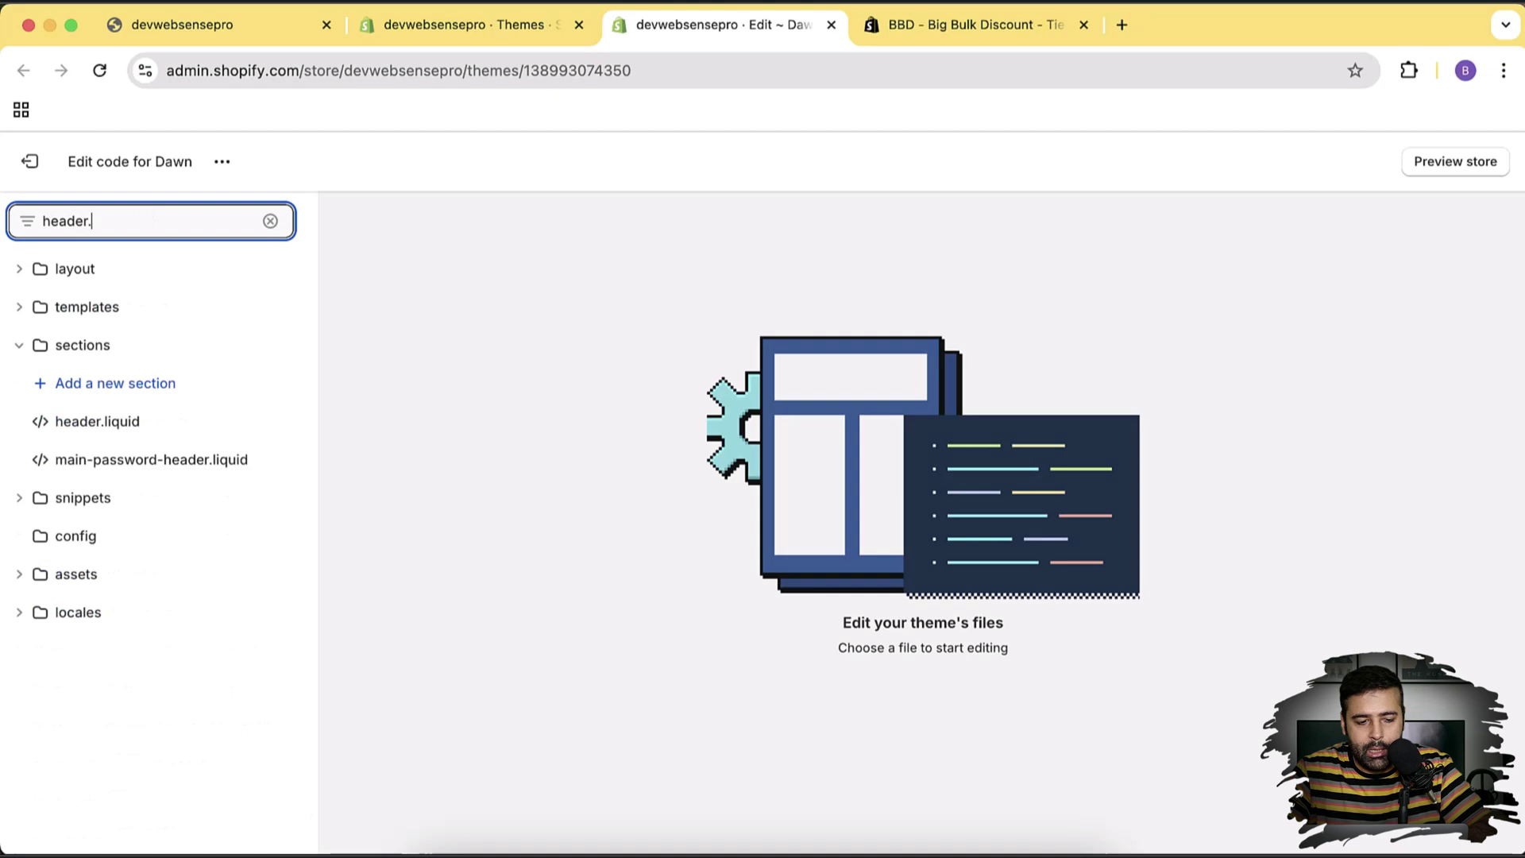
{"action": "left_click", "coordinate": [157, 420]}
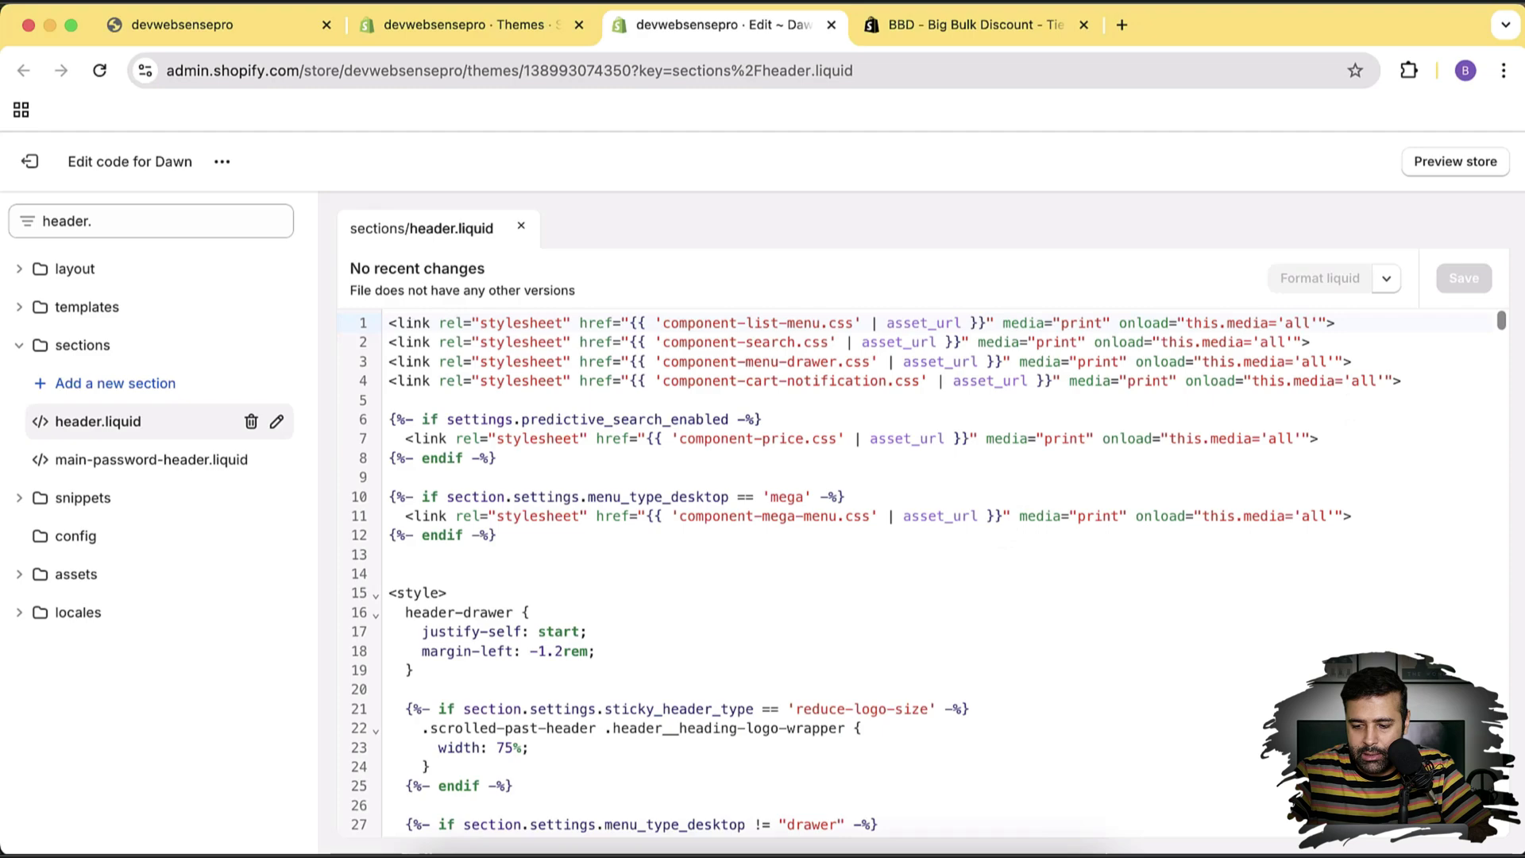
- Scroll header.liquid to the {% schema %} block around line 441
{"action": "mouse_move", "coordinate": [1510, 326]}
{"action": "left_mouse_down"}
{"action": "mouse_move", "coordinate": [1481, 626]}
{"action": "mouse_move", "coordinate": [1490, 730]}
{"action": "mouse_move", "coordinate": [1494, 659]}
{"action": "left_mouse_up"}
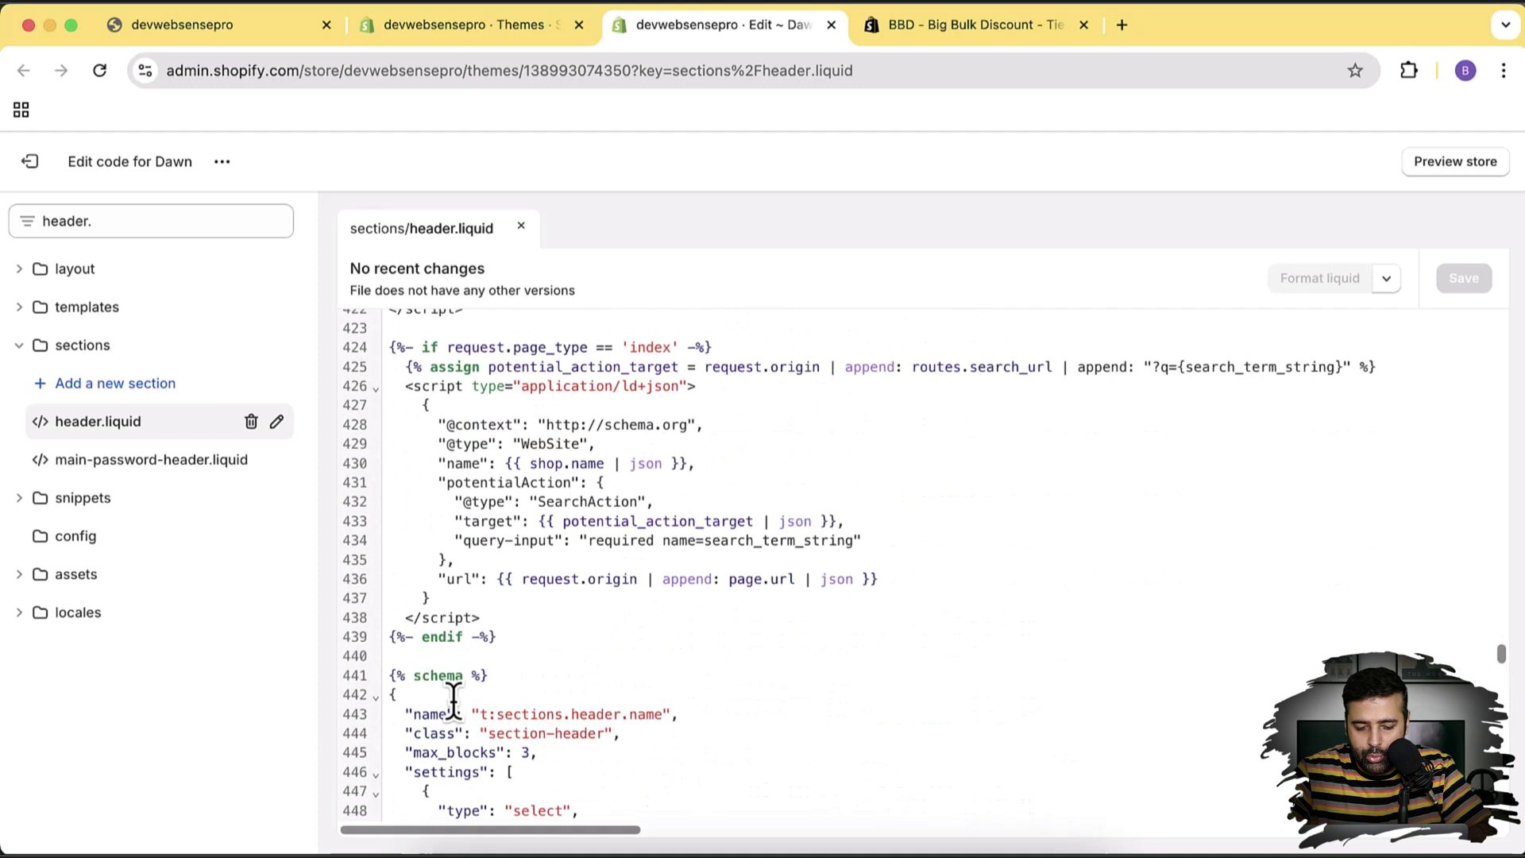
{"action": "left_click_drag", "start_coordinate": [505, 682], "coordinate": [392, 681]}
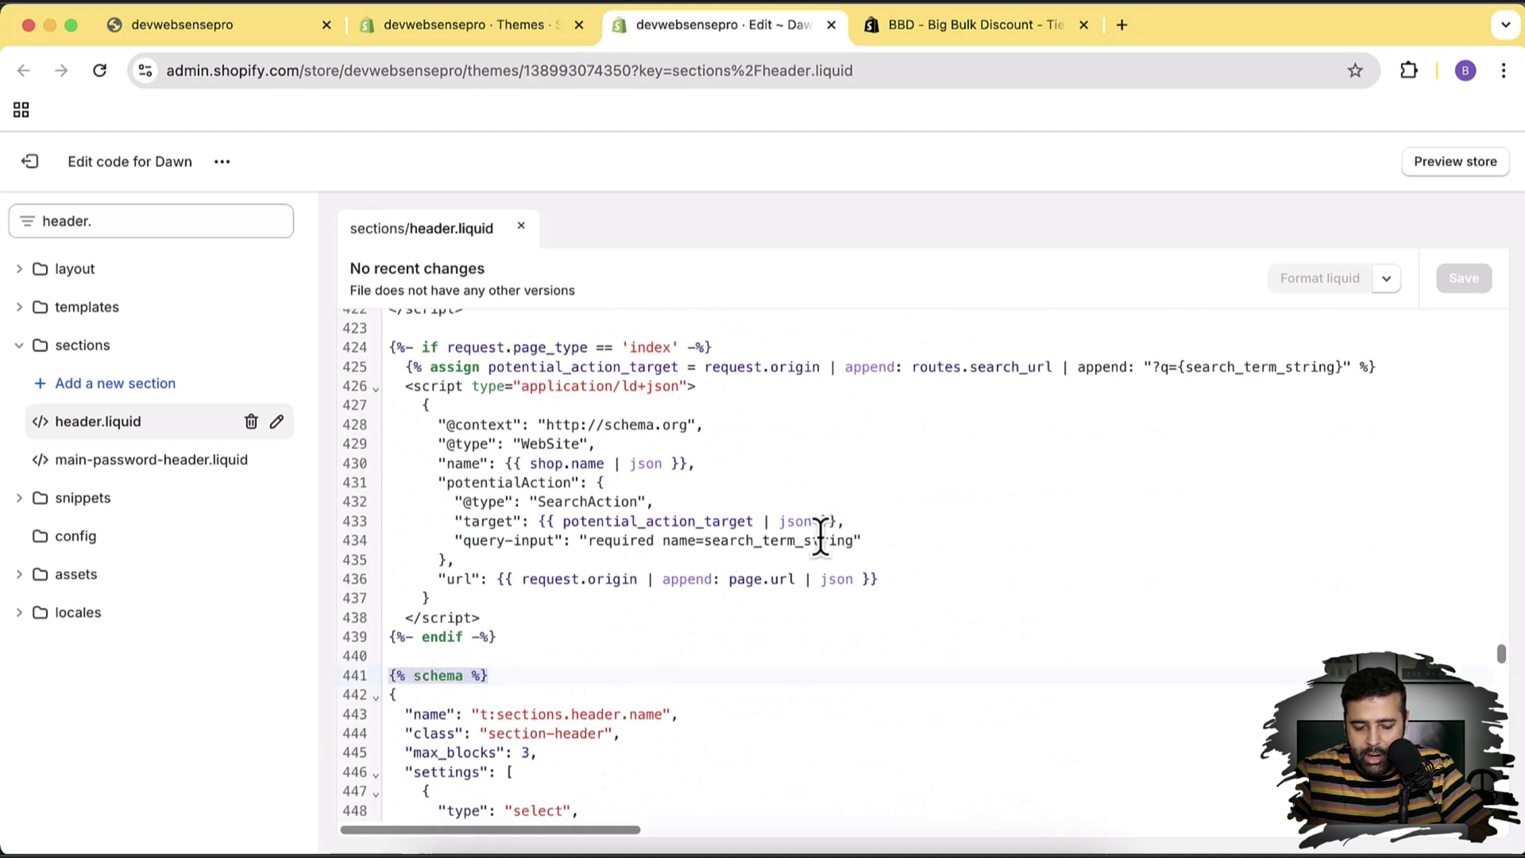
{"action": "scroll", "coordinate": [923, 443], "scroll_direction": "down", "scroll_amount": 5}
{"action": "scroll", "coordinate": [923, 445], "scroll_direction": "down", "scroll_amount": 2}
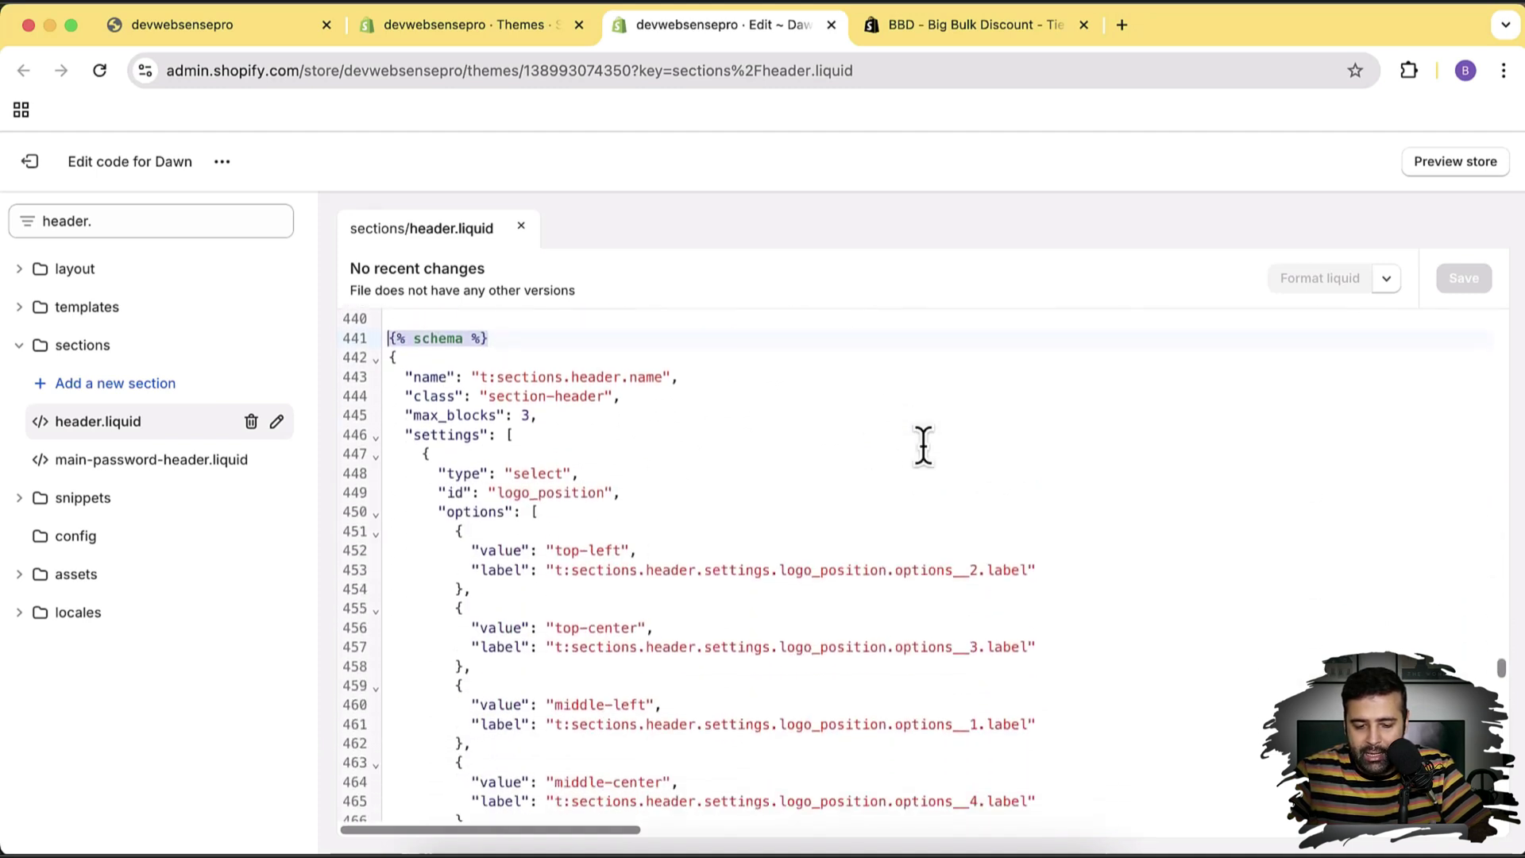
{"action": "scroll", "coordinate": [923, 445], "scroll_direction": "down", "scroll_amount": 2}
{"action": "scroll", "coordinate": [924, 445], "scroll_direction": "down", "scroll_amount": 1}
{"action": "scroll", "coordinate": [923, 445], "scroll_direction": "down", "scroll_amount": 1}
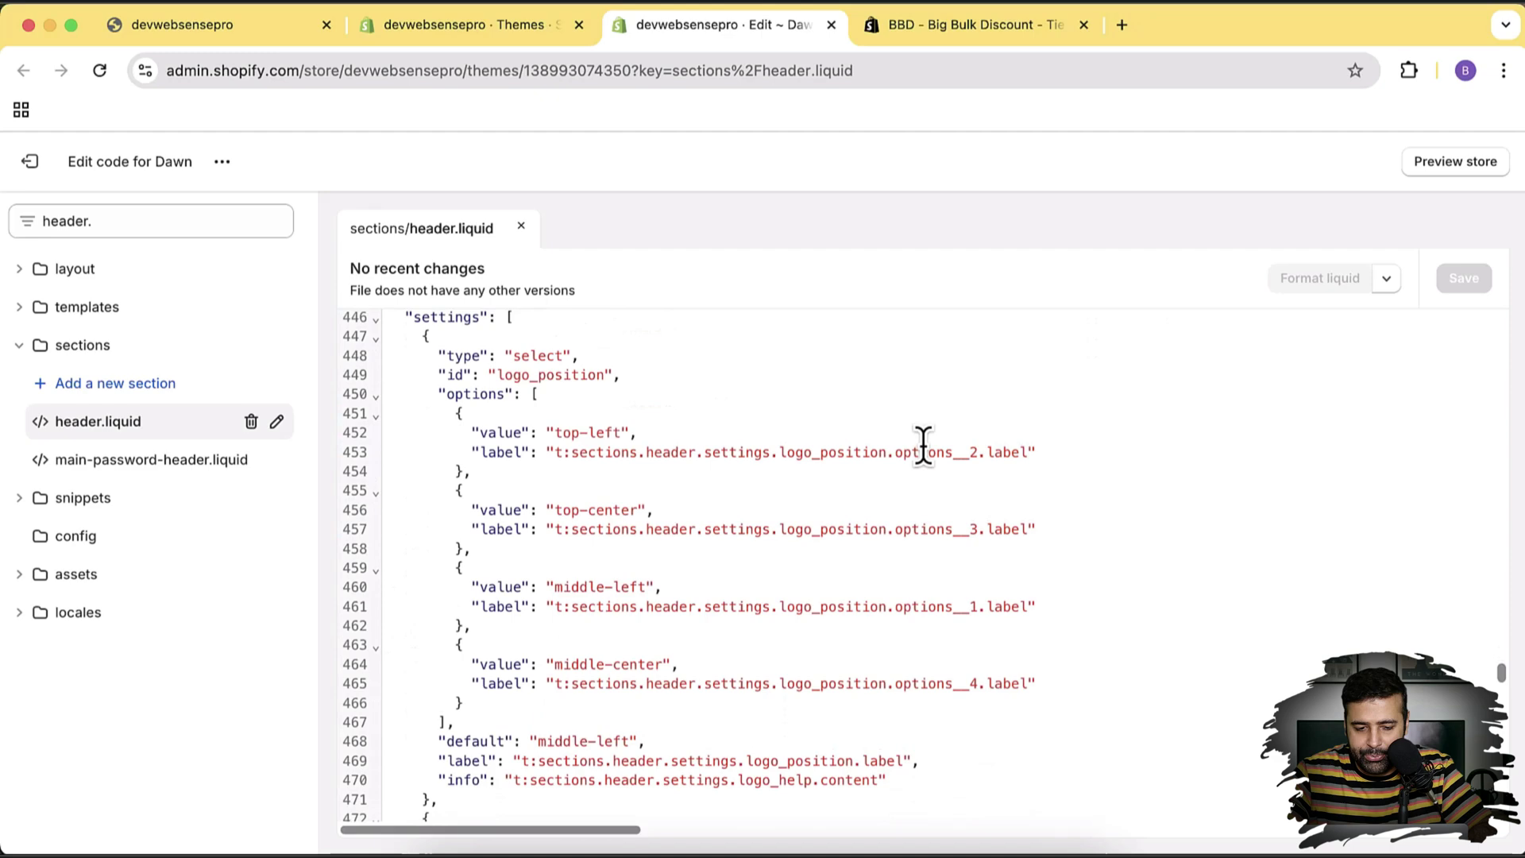
{"action": "scroll", "coordinate": [924, 445], "scroll_direction": "up", "scroll_amount": 2}
{"action": "scroll", "coordinate": [924, 445], "scroll_direction": "up", "scroll_amount": 1}
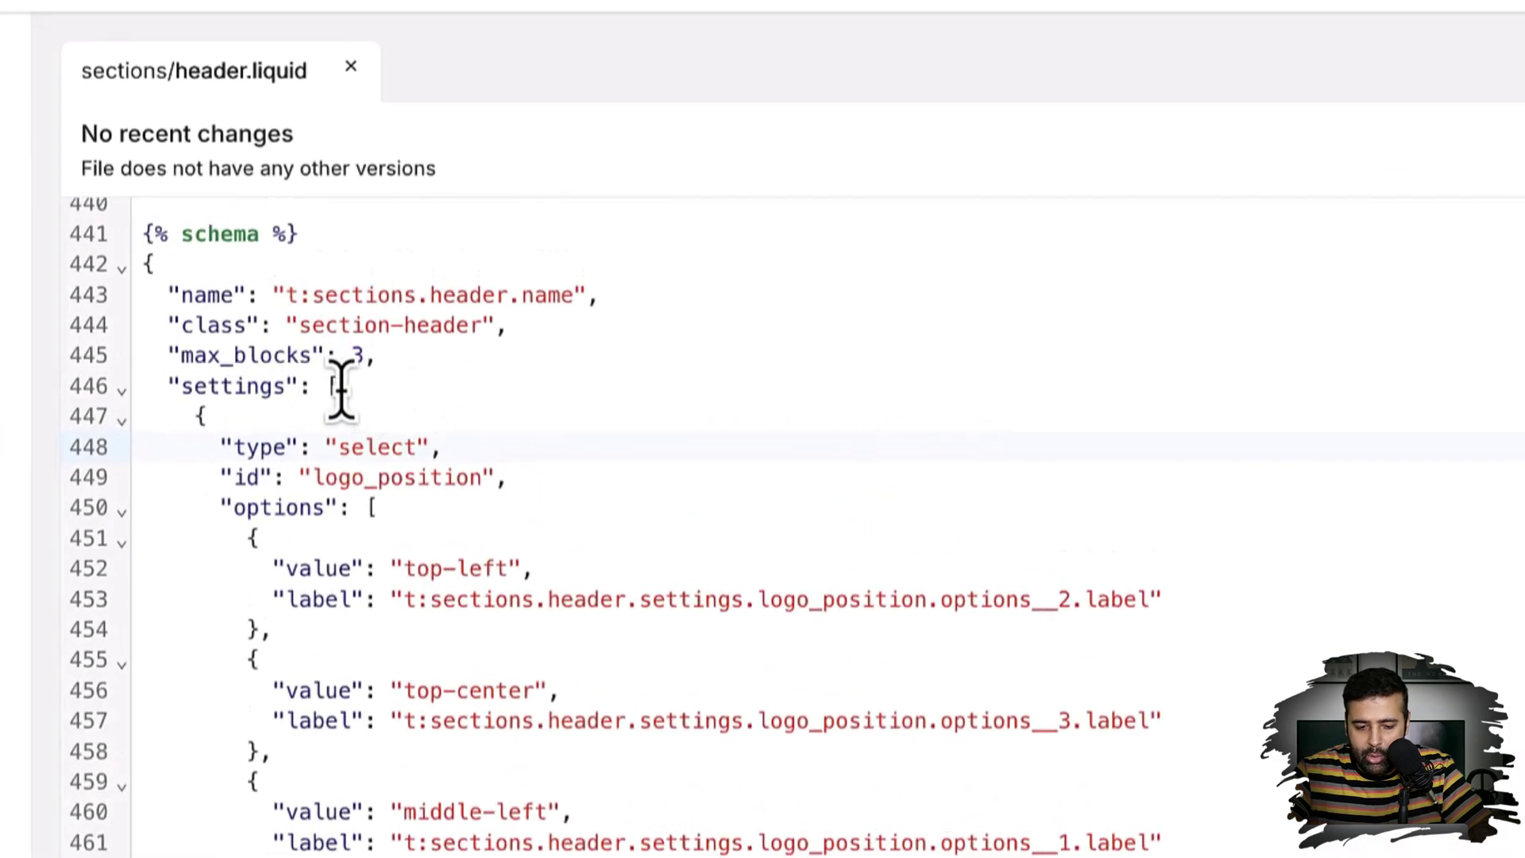
- Insert an empty { }, entry right after "settings": [ in the header schema
{"action": "left_click", "coordinate": [513, 428]}
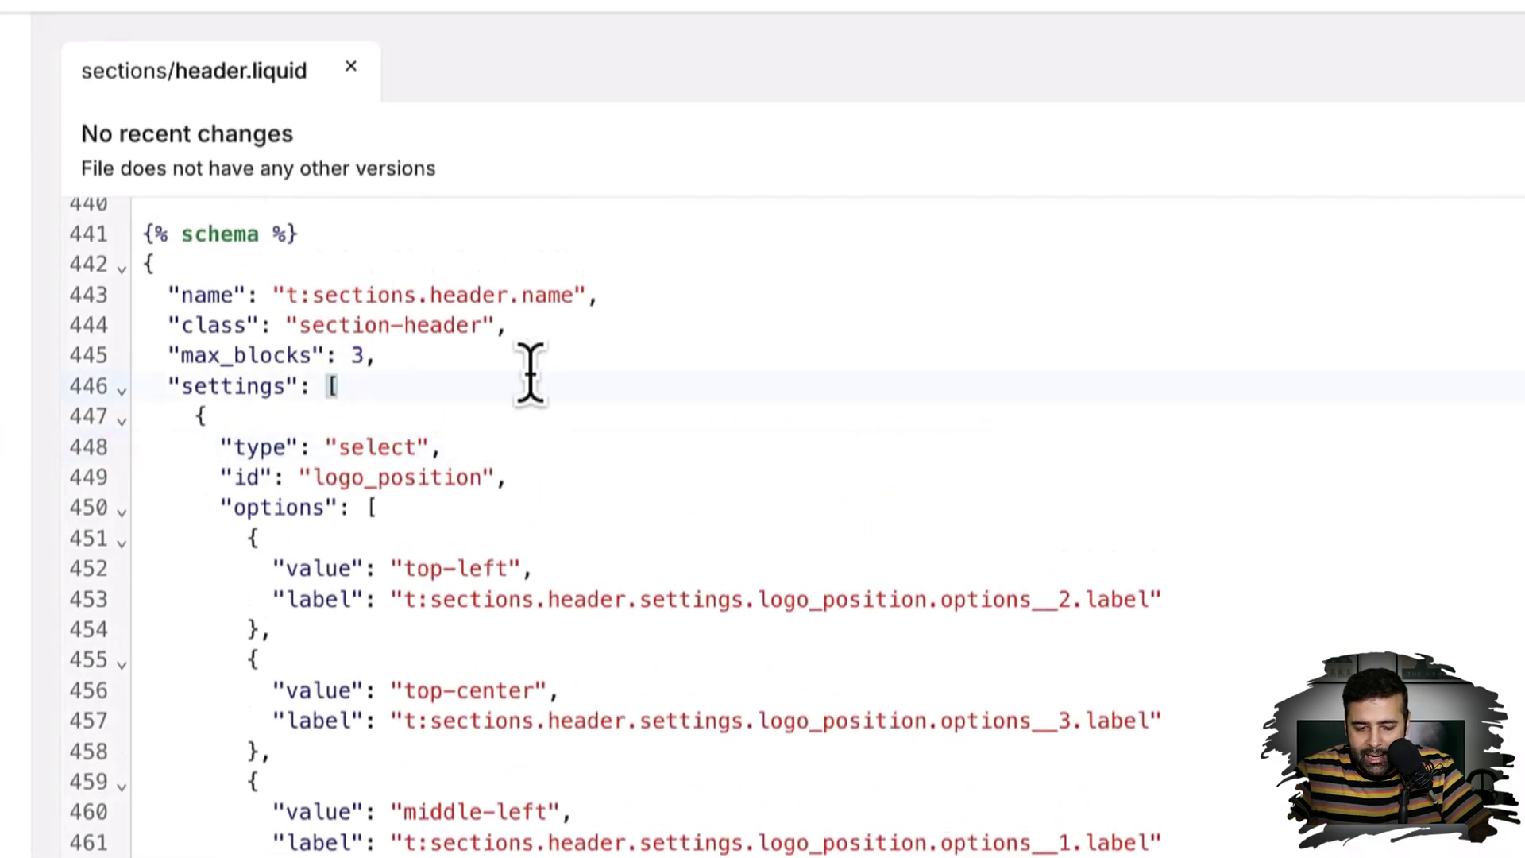
{"action": "key", "text": "Return"}
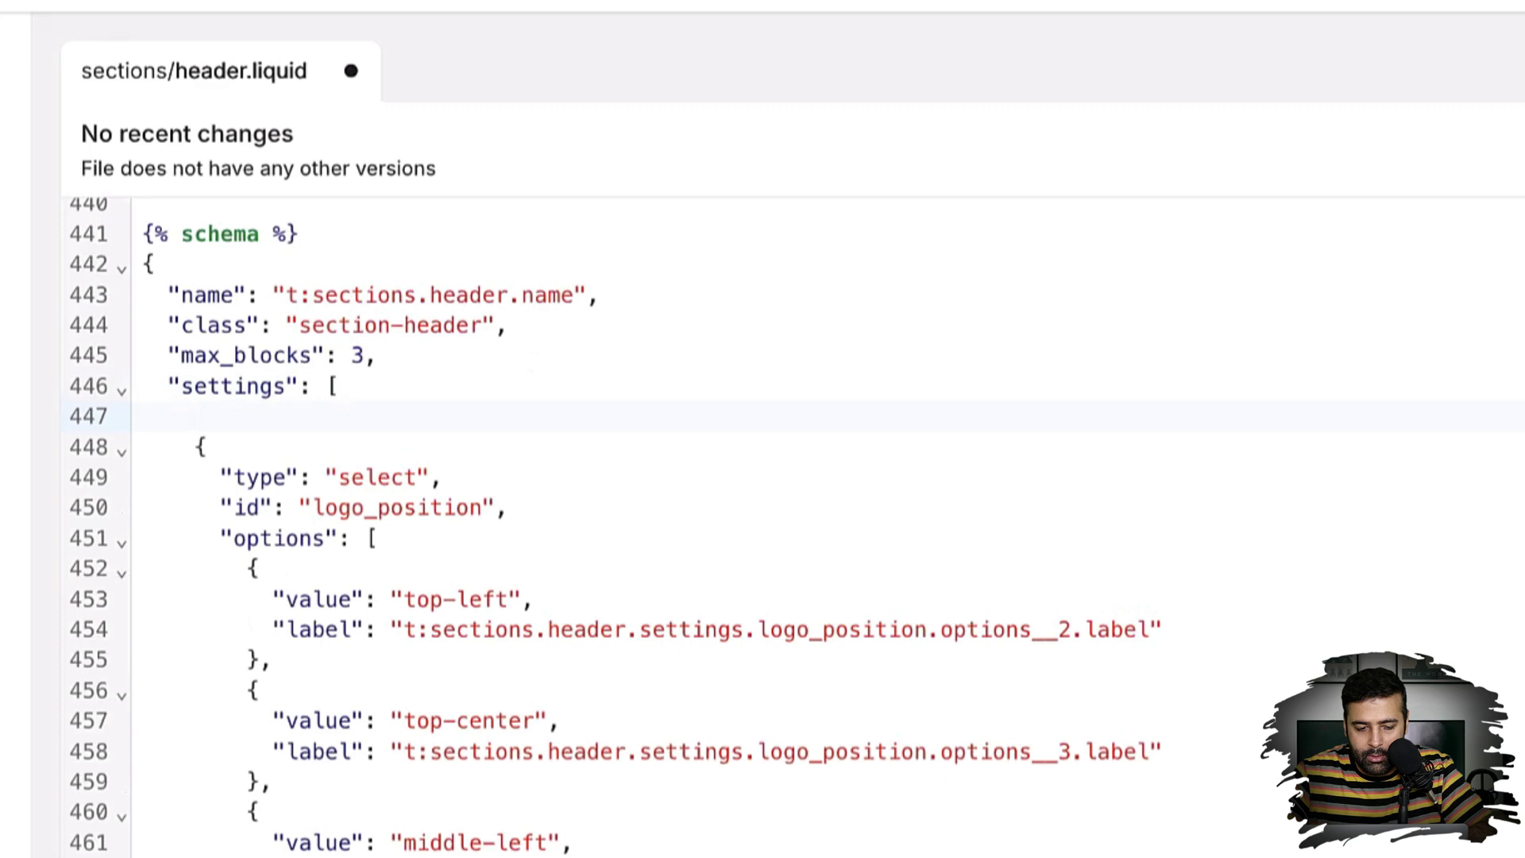
{"action": "type", "text": "{"}
{"action": "key", "text": "Return"}
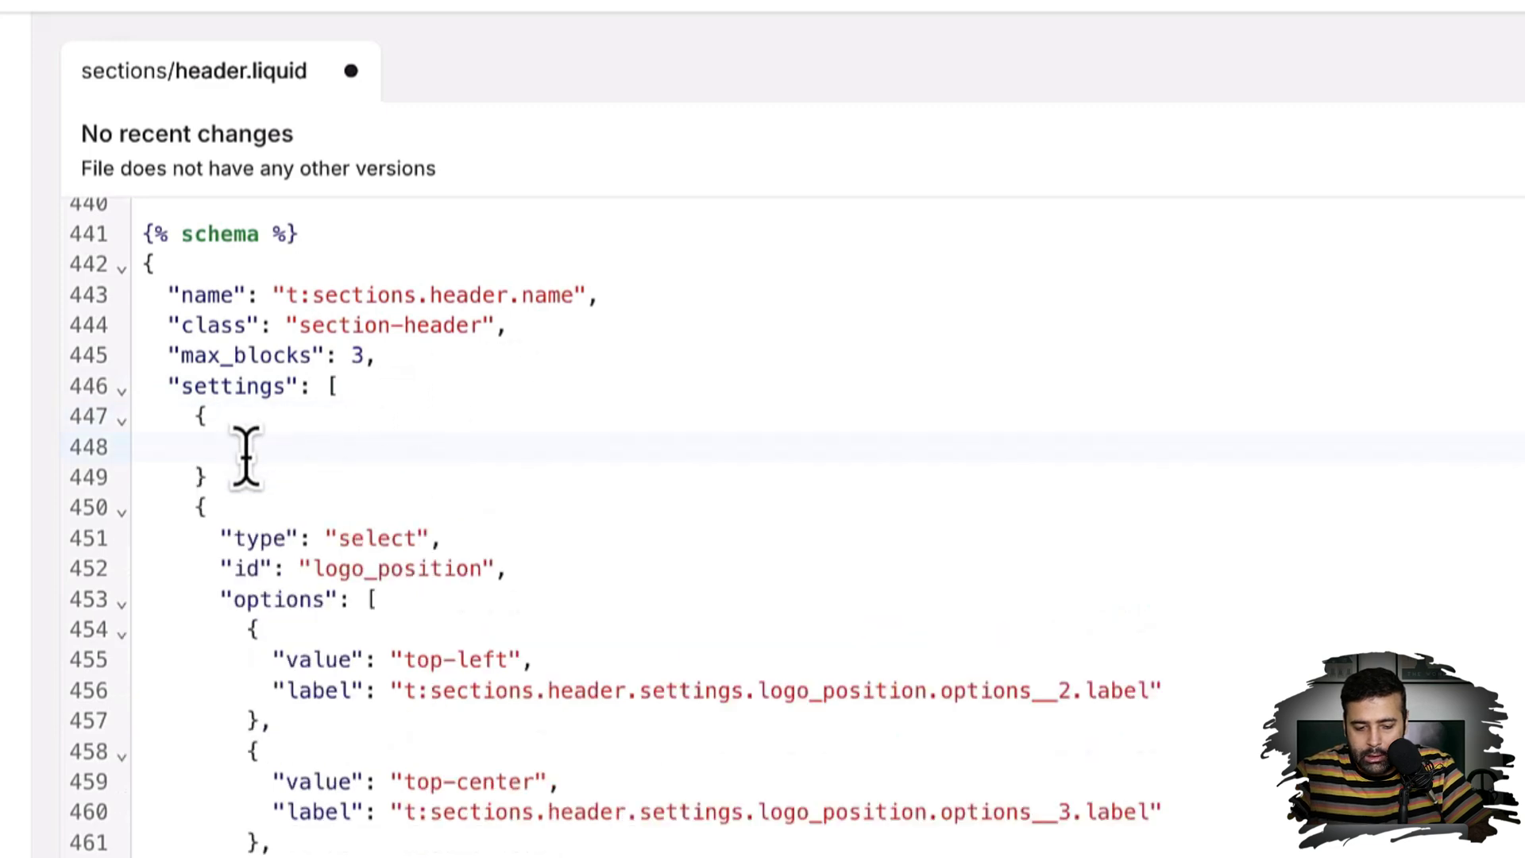
{"action": "left_click", "coordinate": [213, 477]}
{"action": "type", "text": ","}
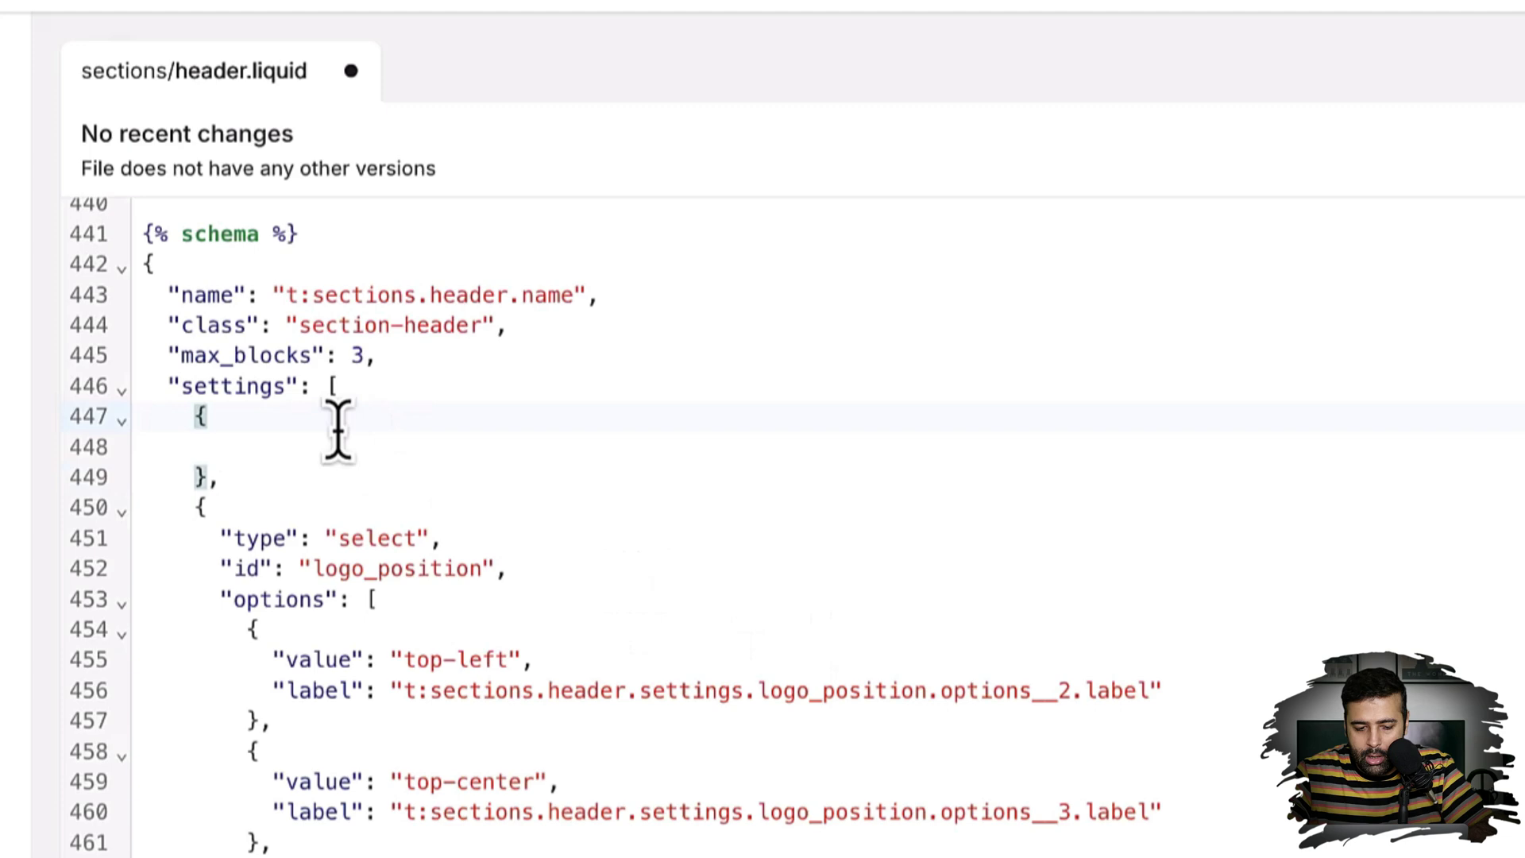
{"action": "left_click", "coordinate": [295, 442]}
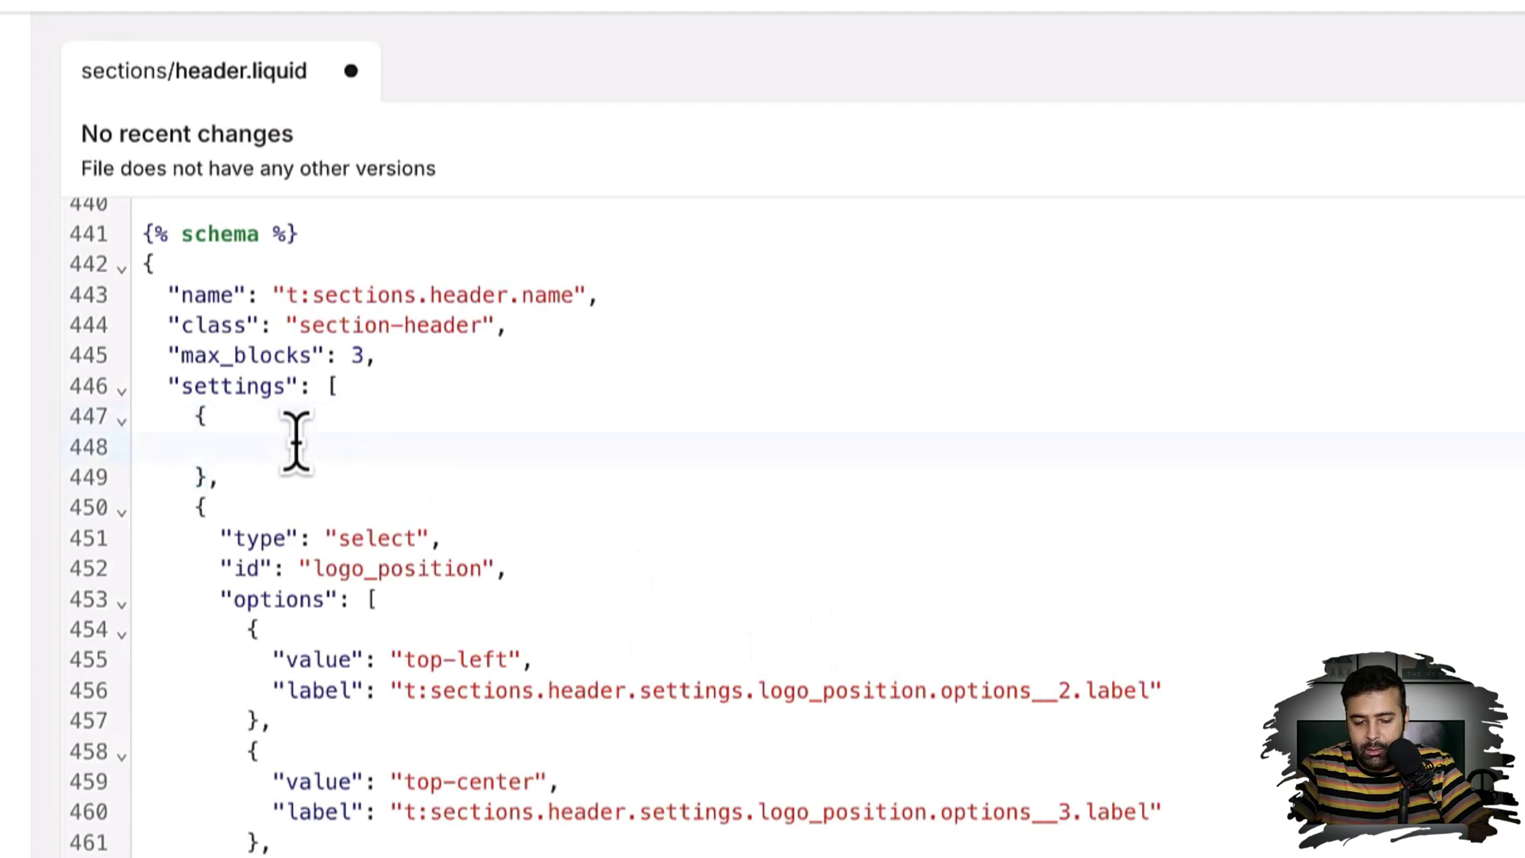
- Fill the entry with type checkbox, id center-main-nav and label 'Center Main Menu'
{"action": "type", "text": "\"type"}
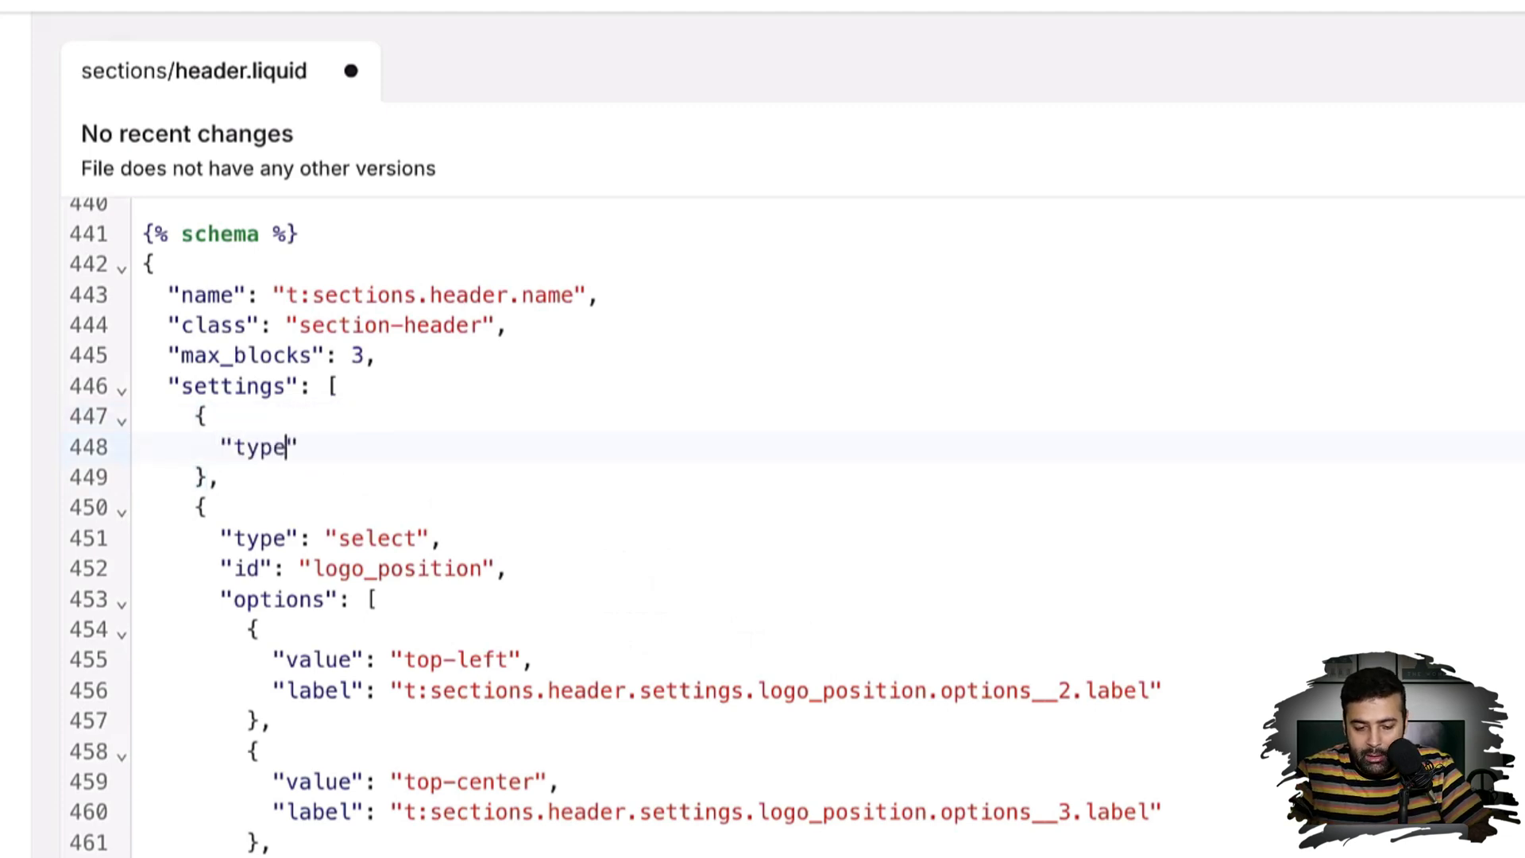
{"action": "type", "text": "\":"}
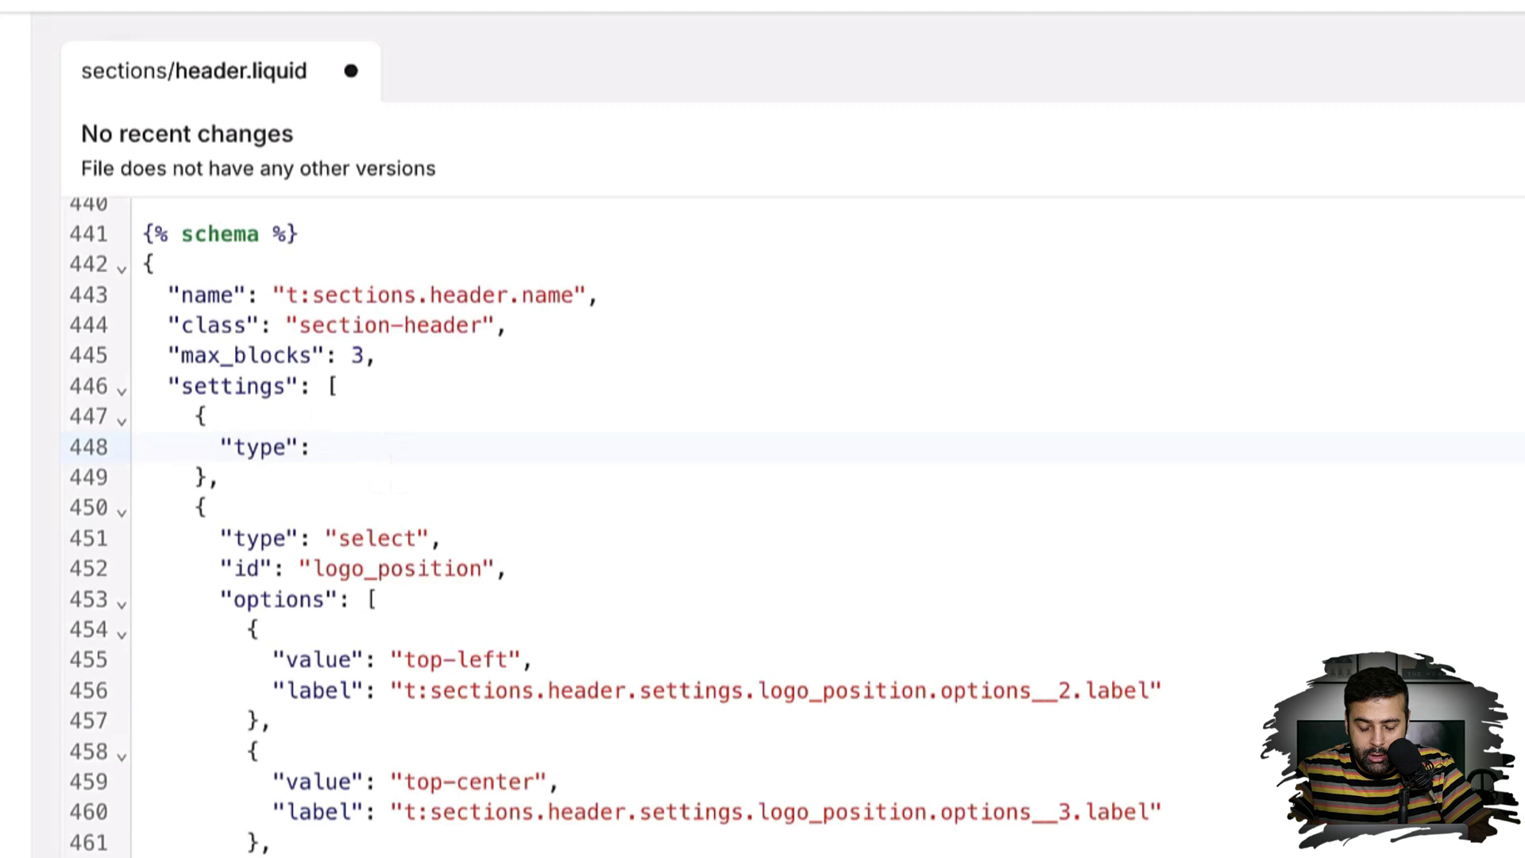
{"action": "type", "text": " \"checkbox\","}
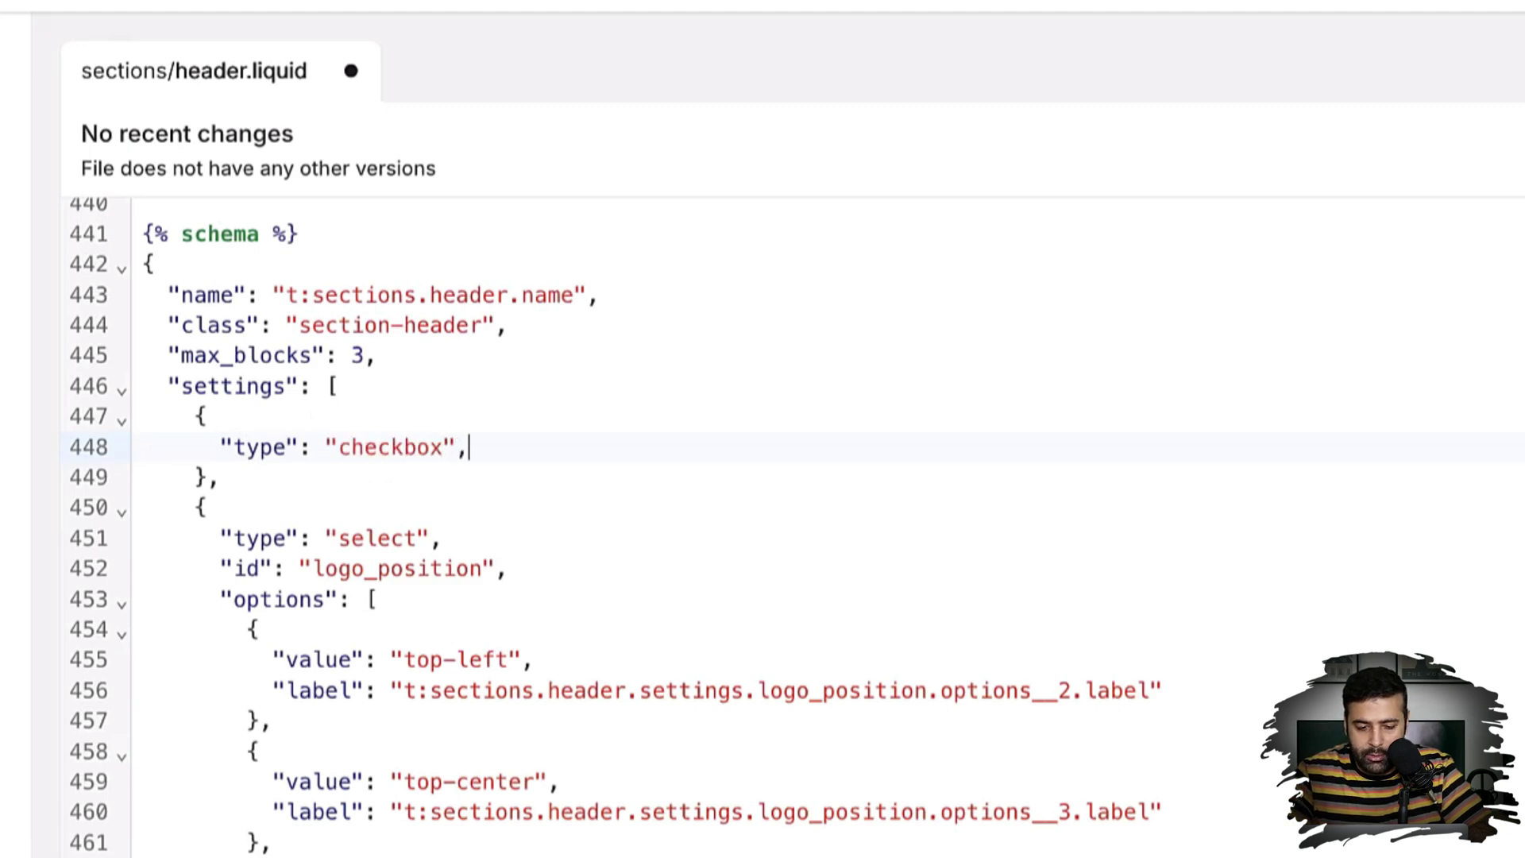
{"action": "key", "text": "Return"}
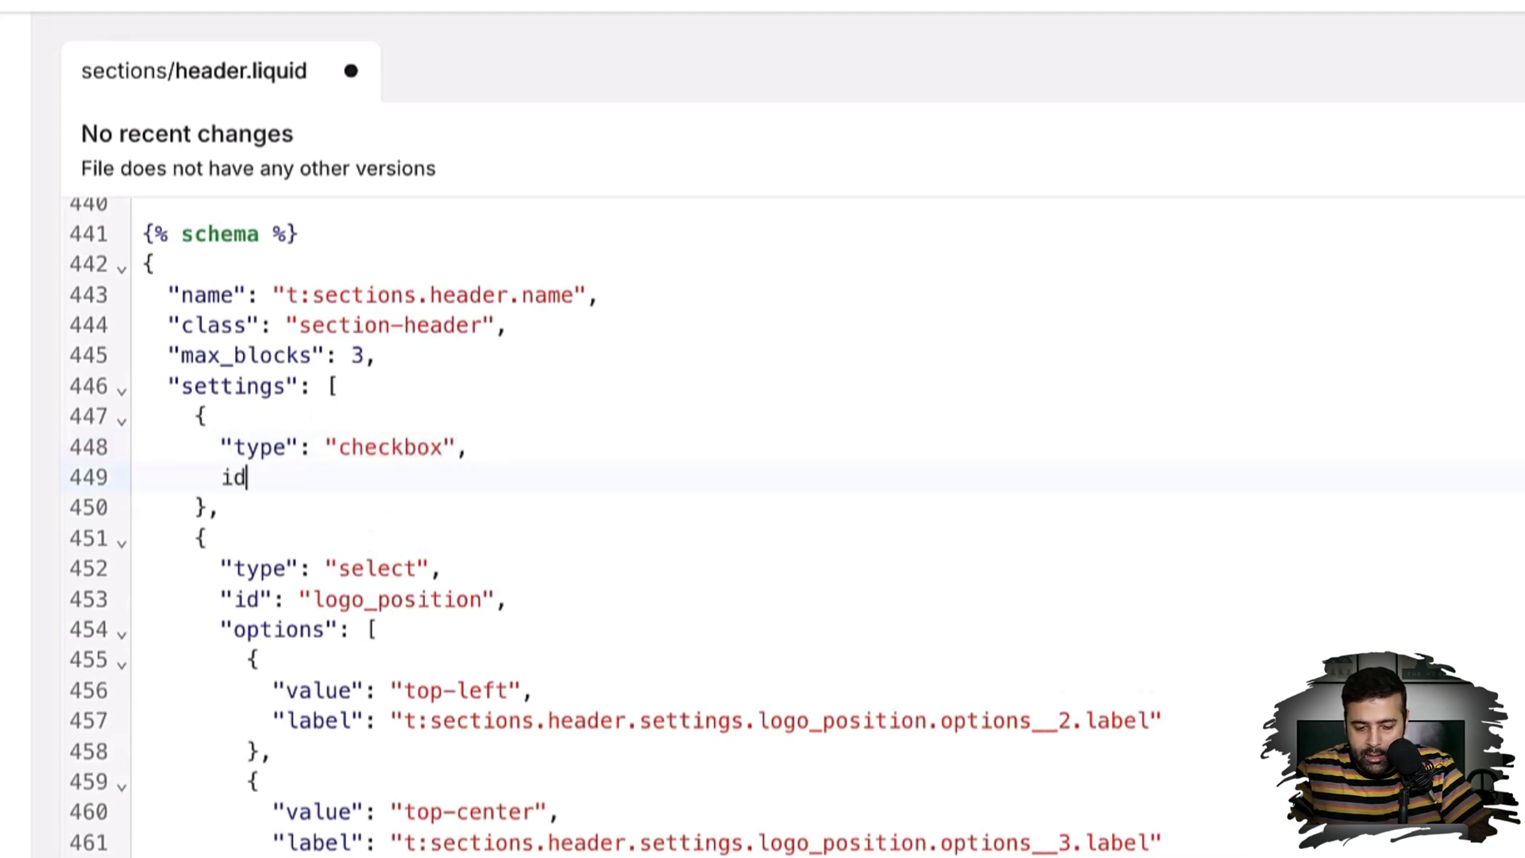
{"action": "type", "text": "id\": \""}
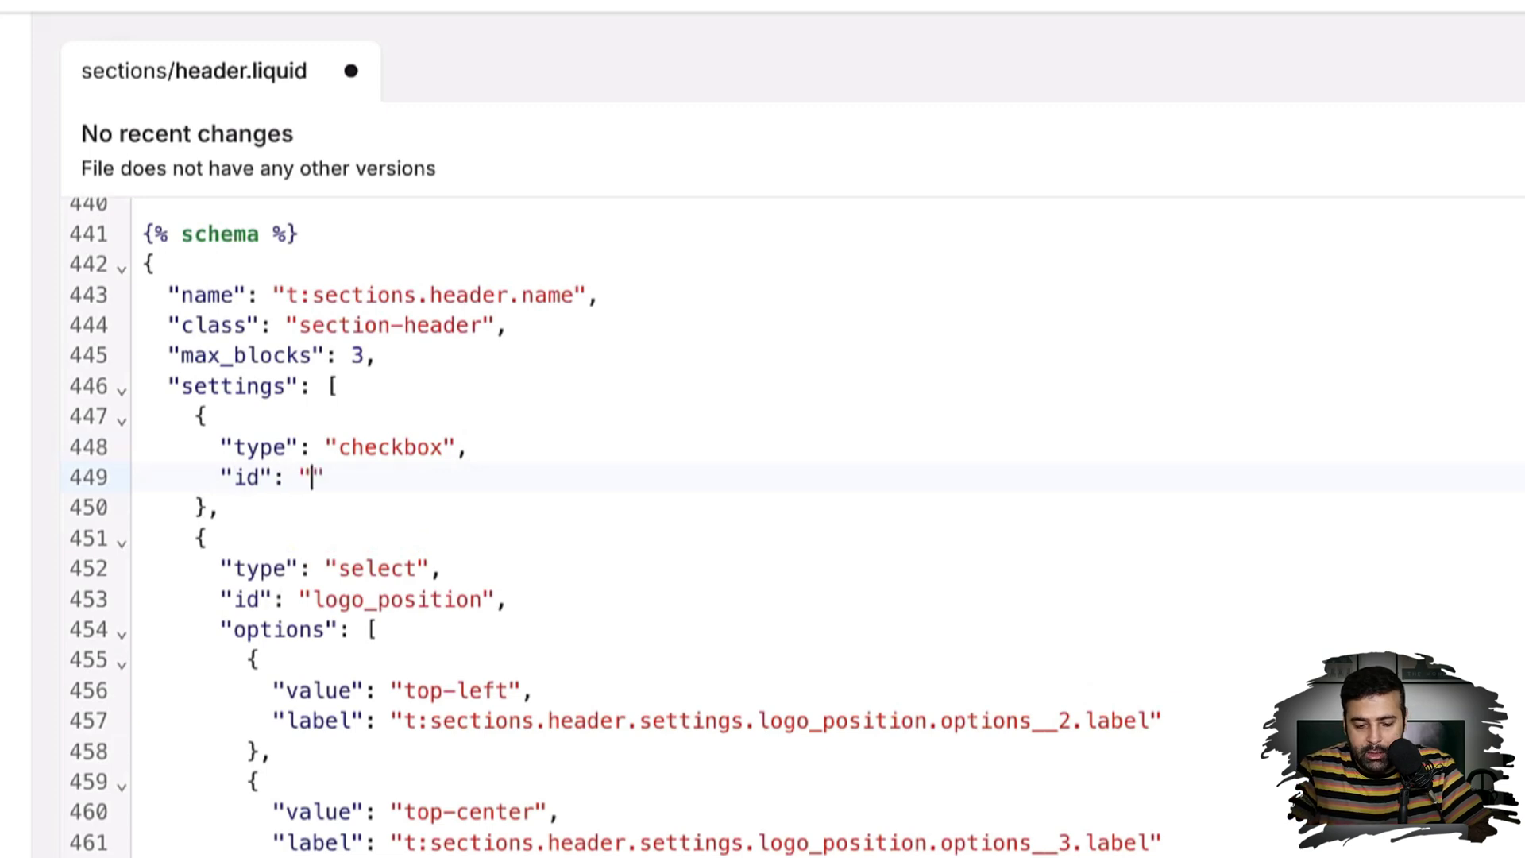
{"action": "type", "text": "center-main-"}
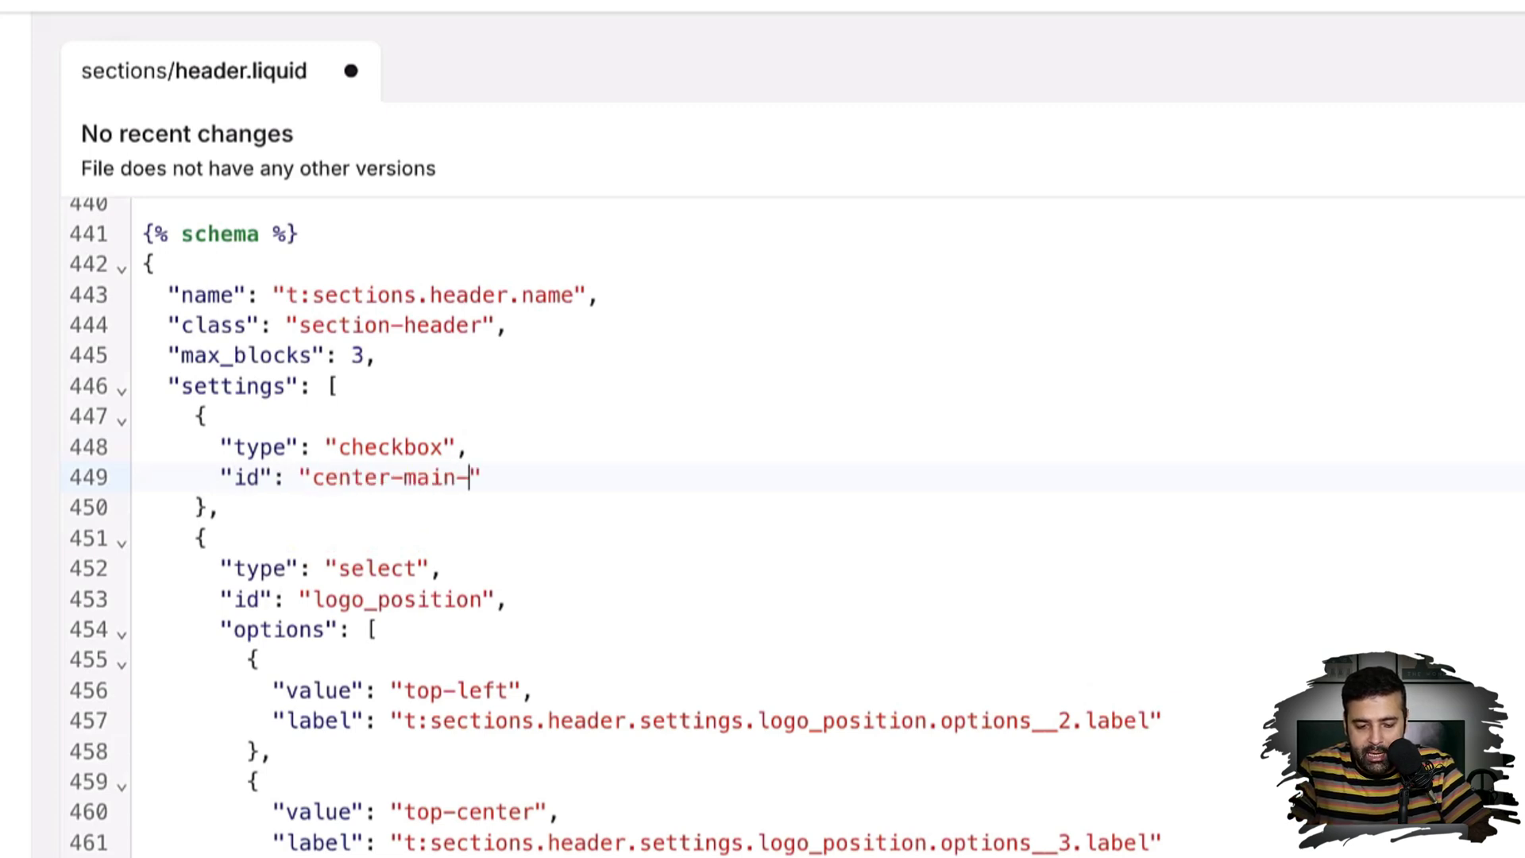
{"action": "type", "text": "nav"}
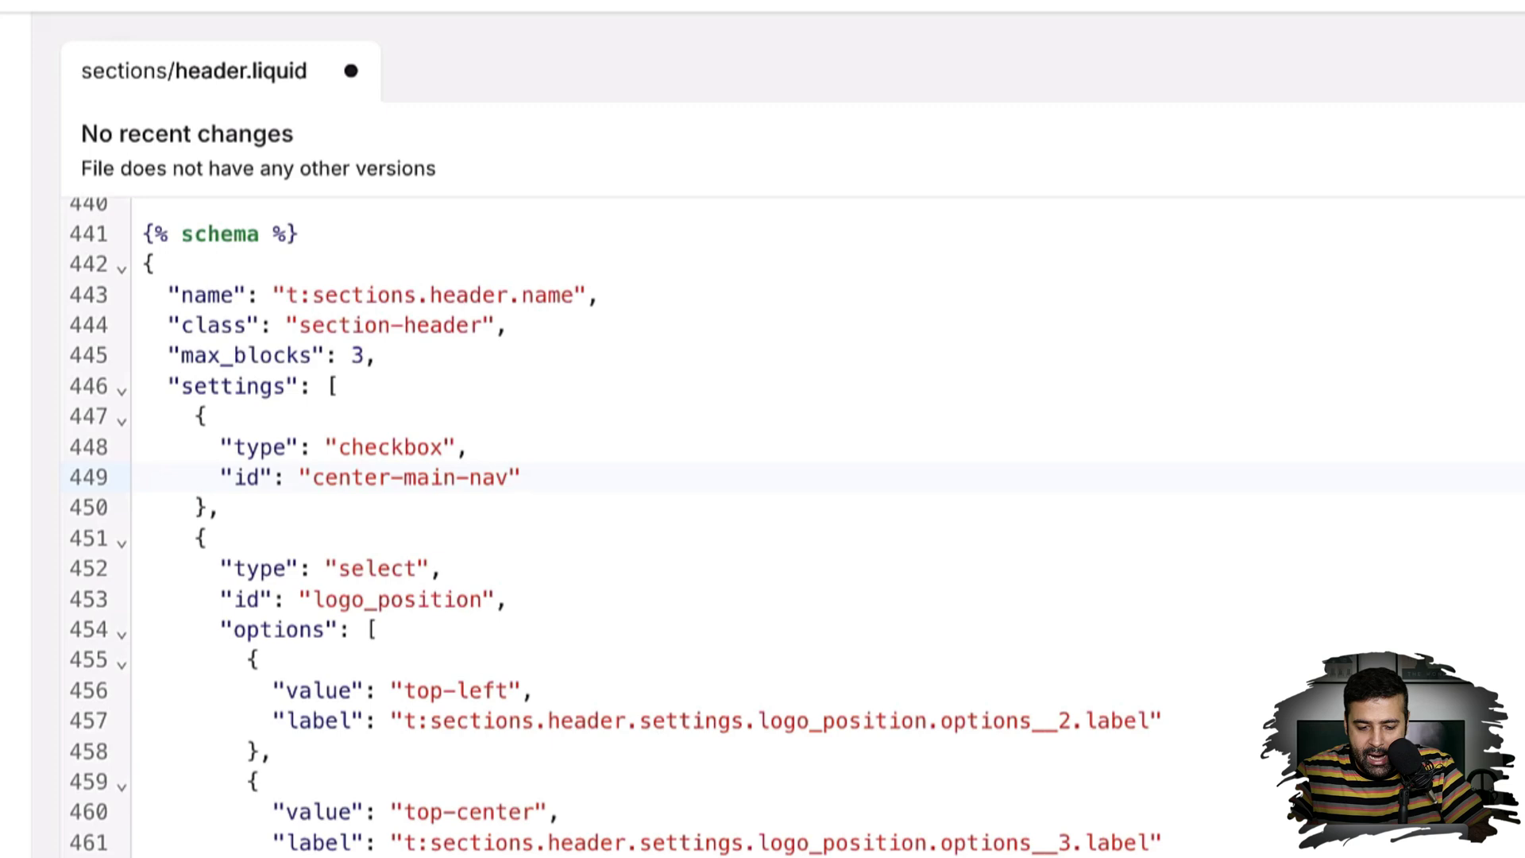
{"action": "type", "text": ","}
{"action": "key", "text": "Return"}
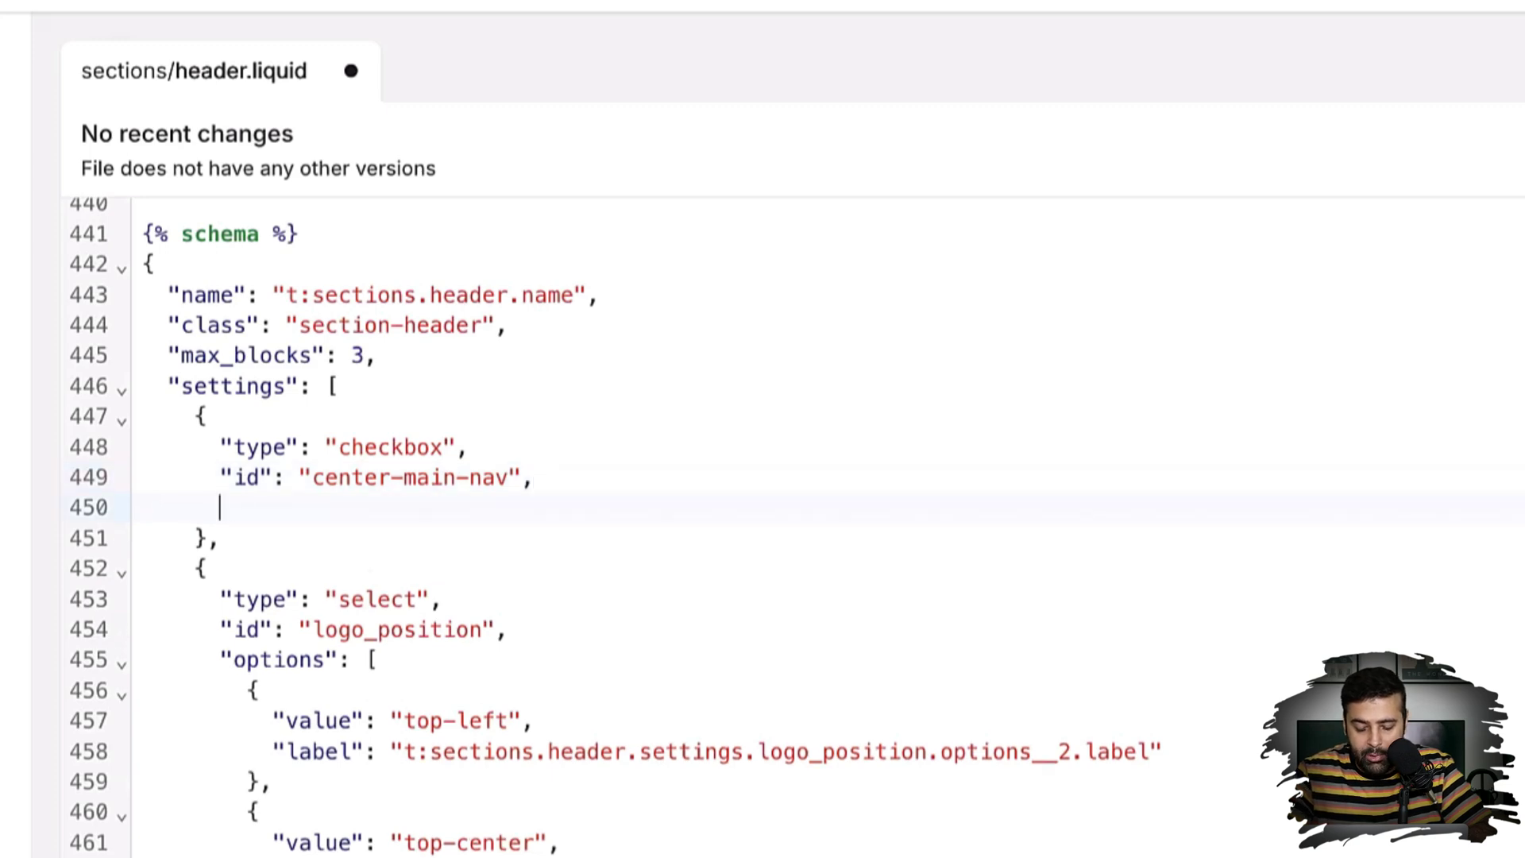
{"action": "type", "text": "\"label\""}
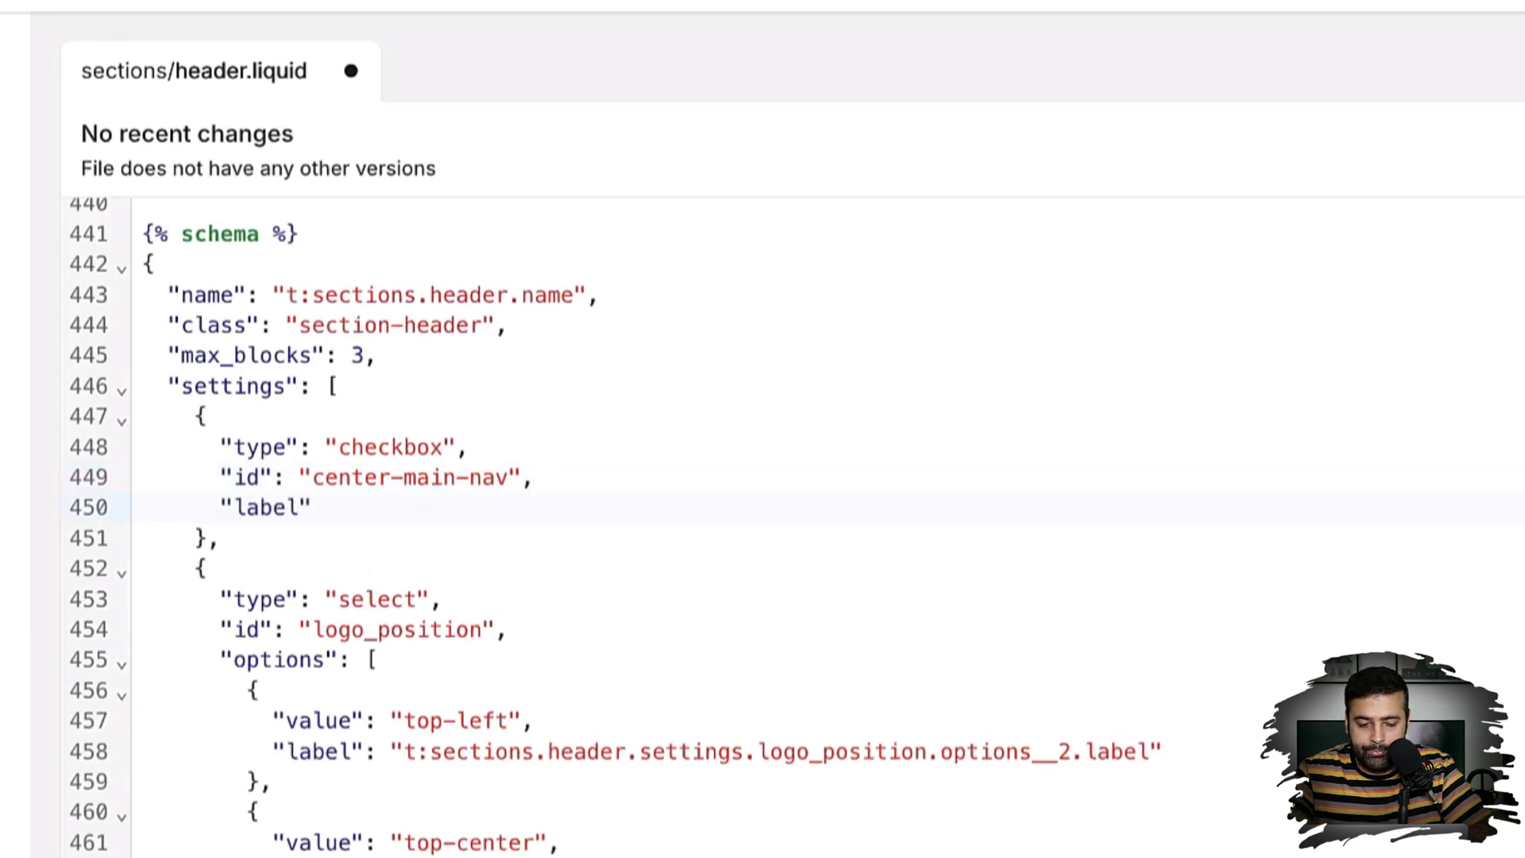
{"action": "type", "text": ": \"Center M"}
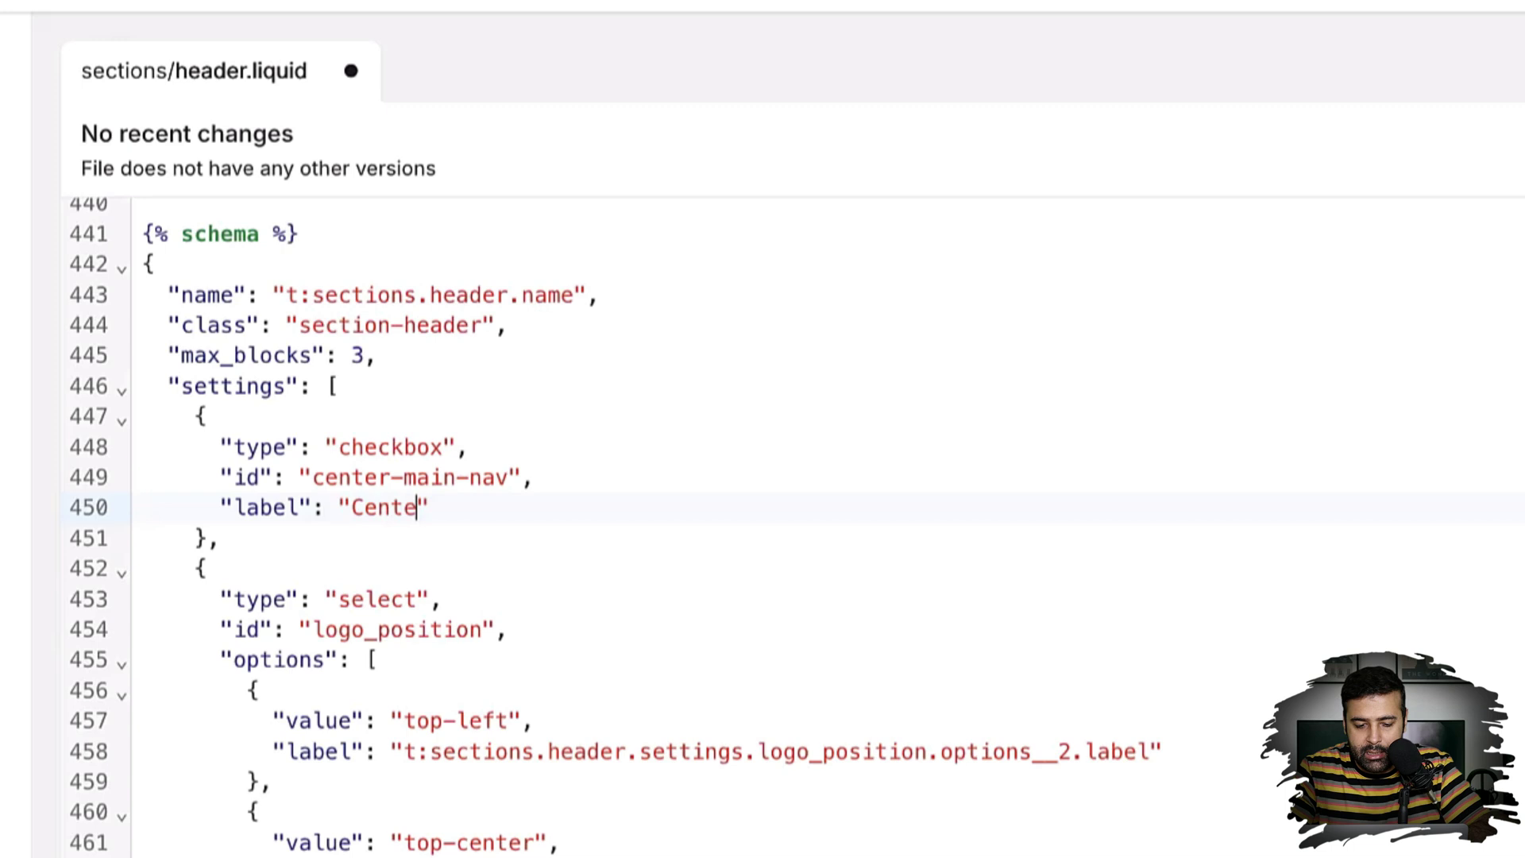
{"action": "type", "text": "ain"}
{"action": "key", "text": "BackSpace"}
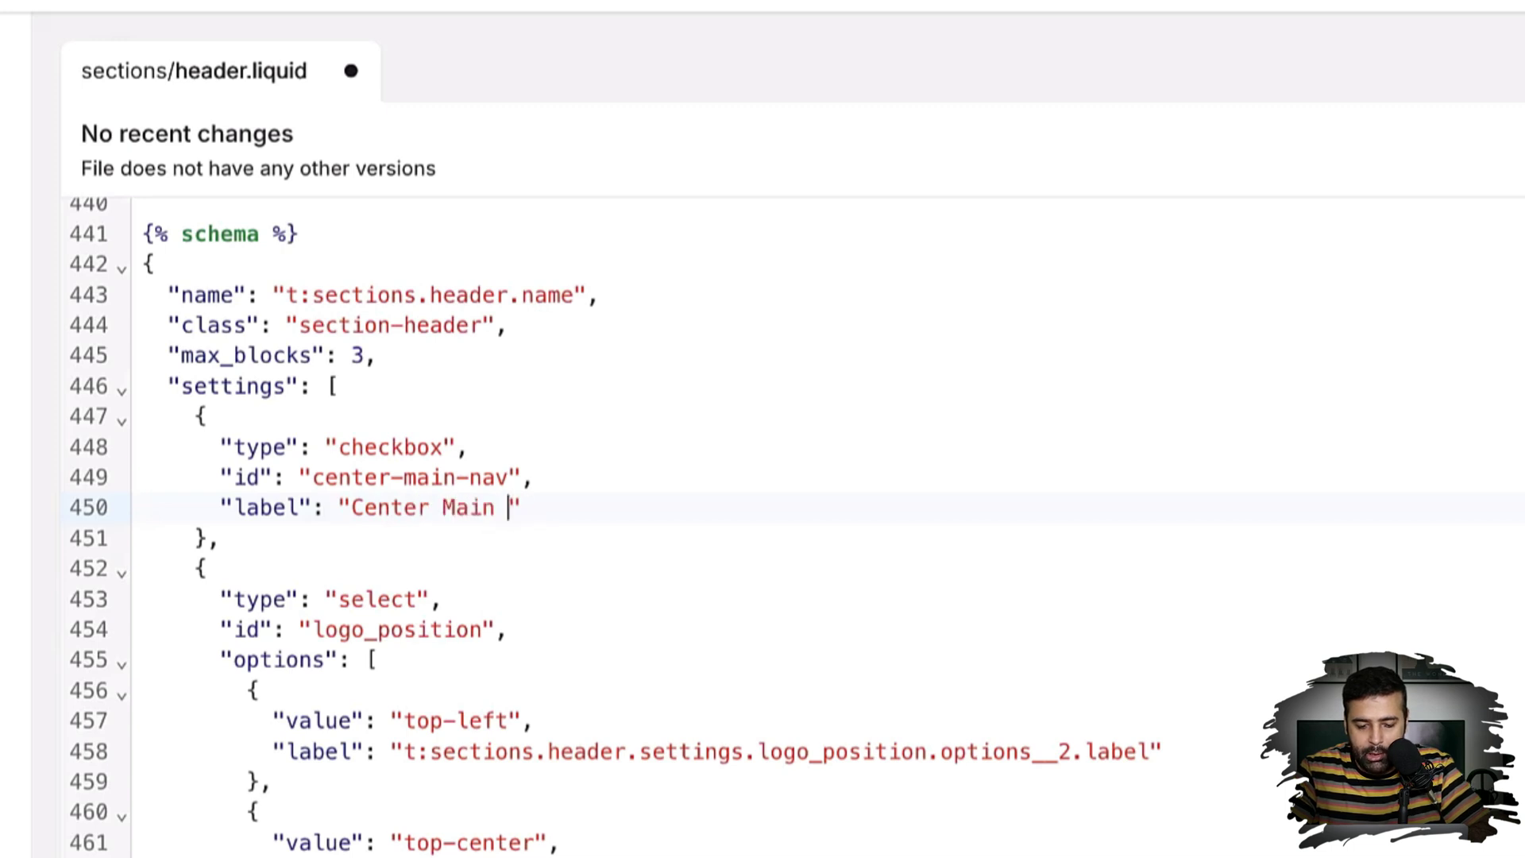
{"action": "type", "text": "nu"}
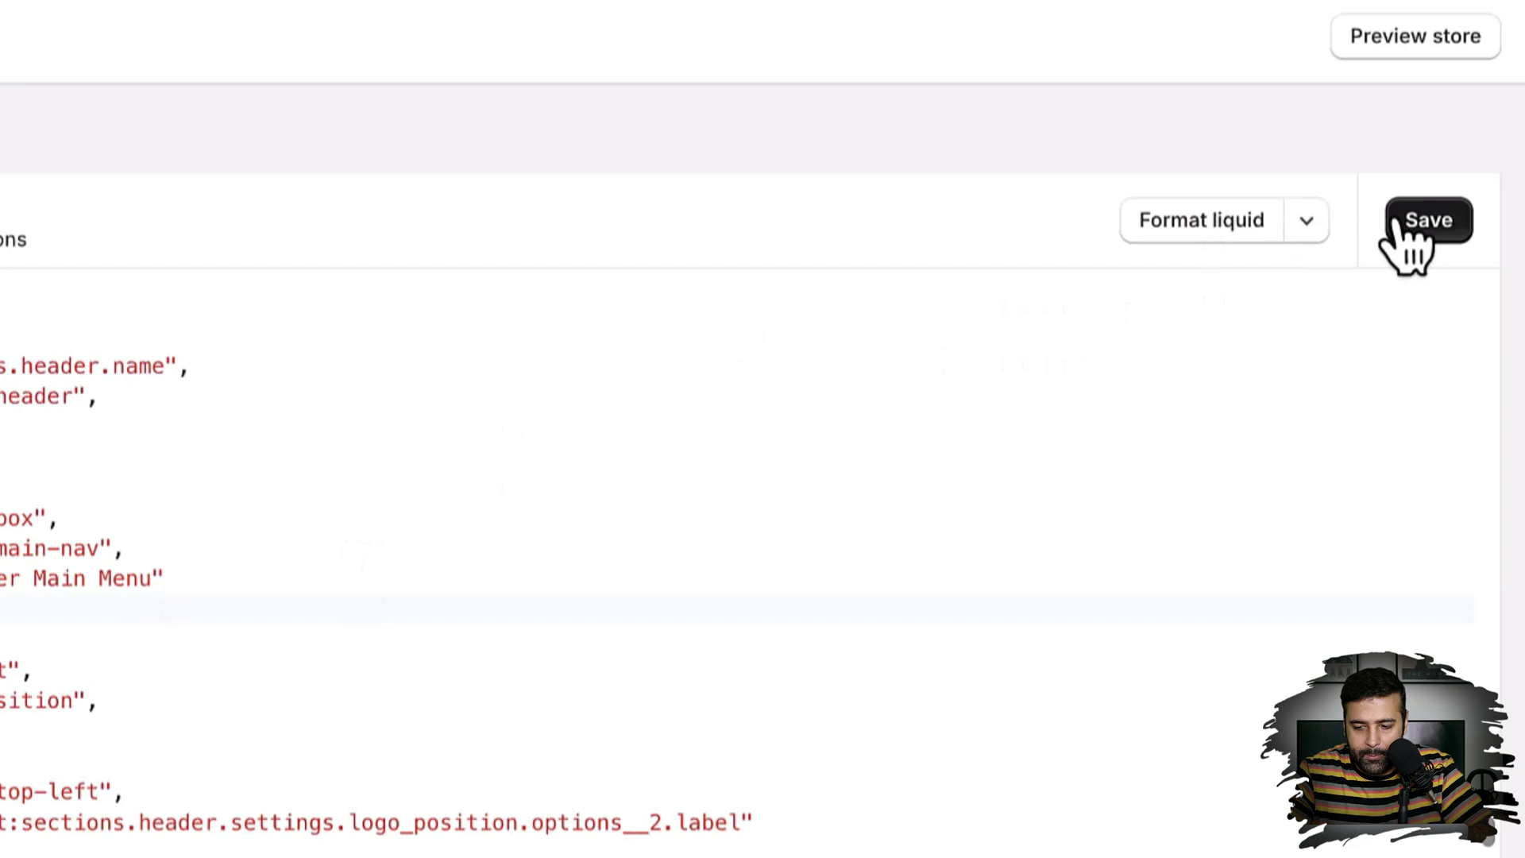
- Save the header.liquid checkbox edit and go back to the Themes page
{"action": "left_click", "coordinate": [1399, 226]}
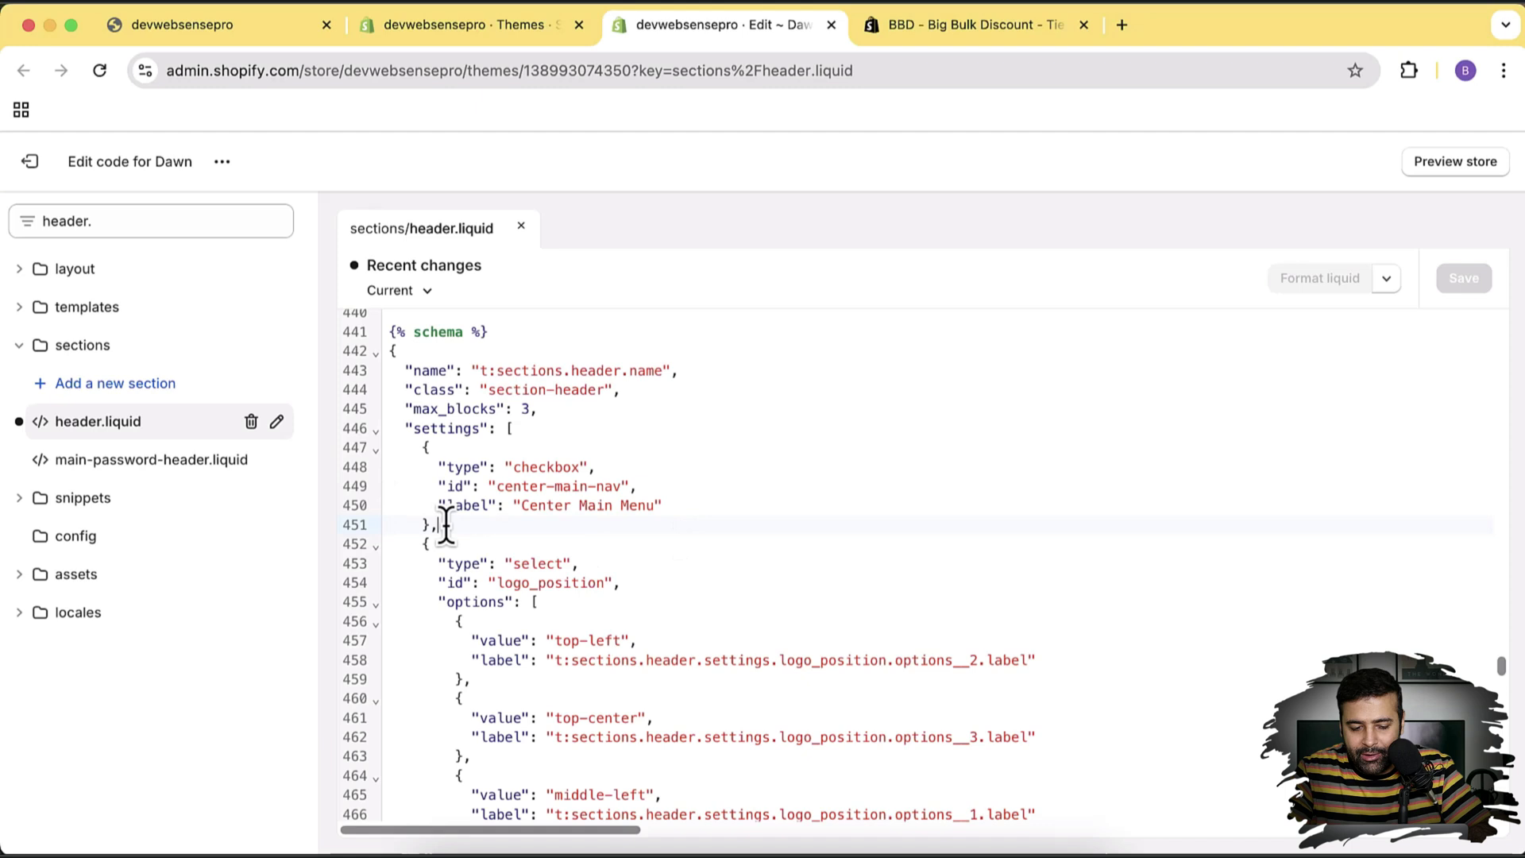
{"action": "left_click_drag", "start_coordinate": [439, 525], "coordinate": [417, 447]}
{"action": "left_click", "coordinate": [543, 504]}
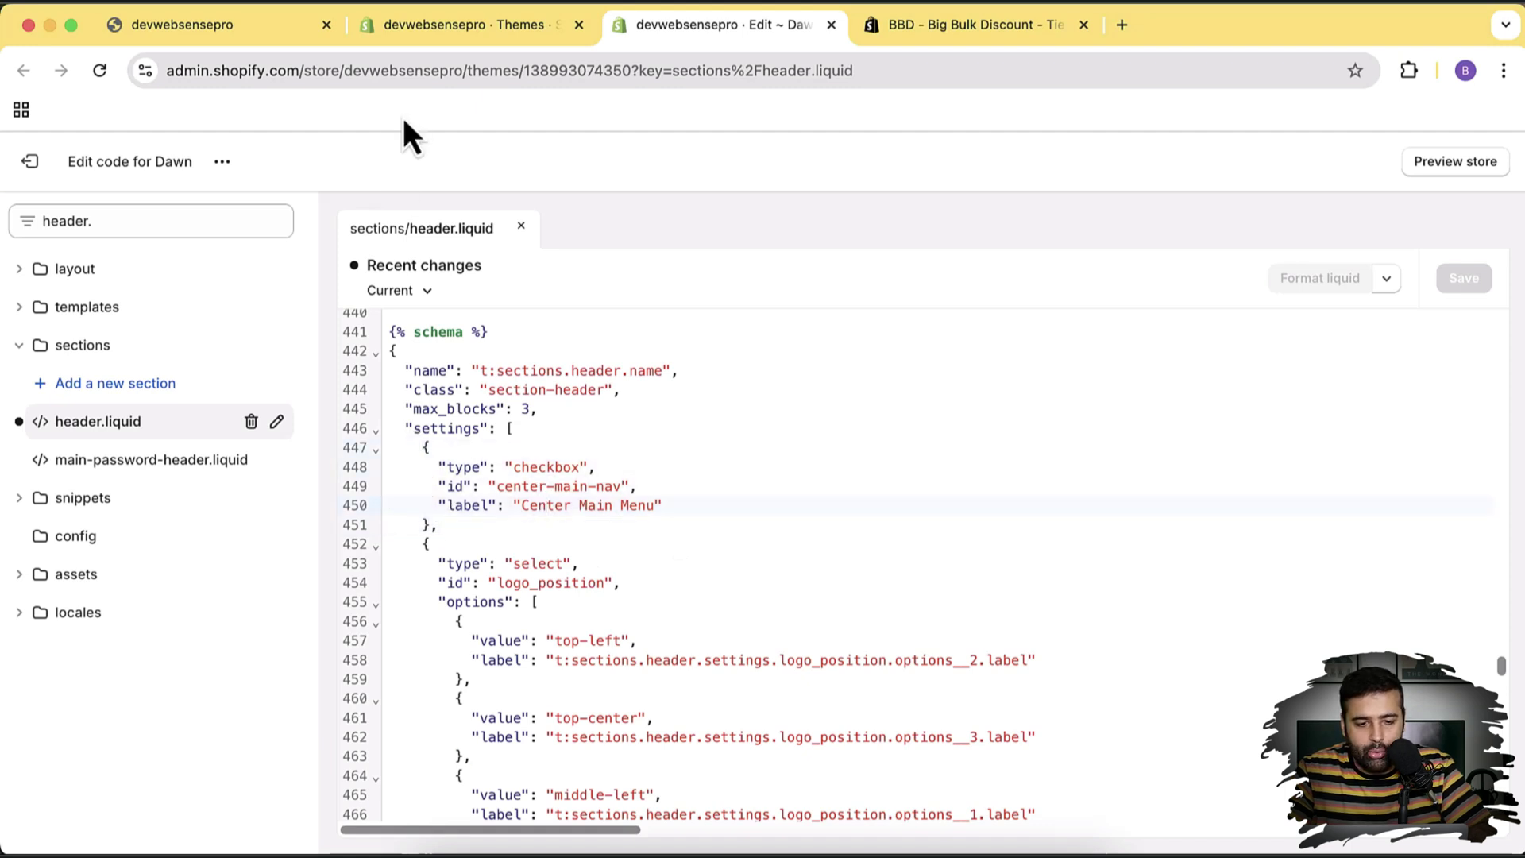
{"action": "left_click", "coordinate": [518, 26]}
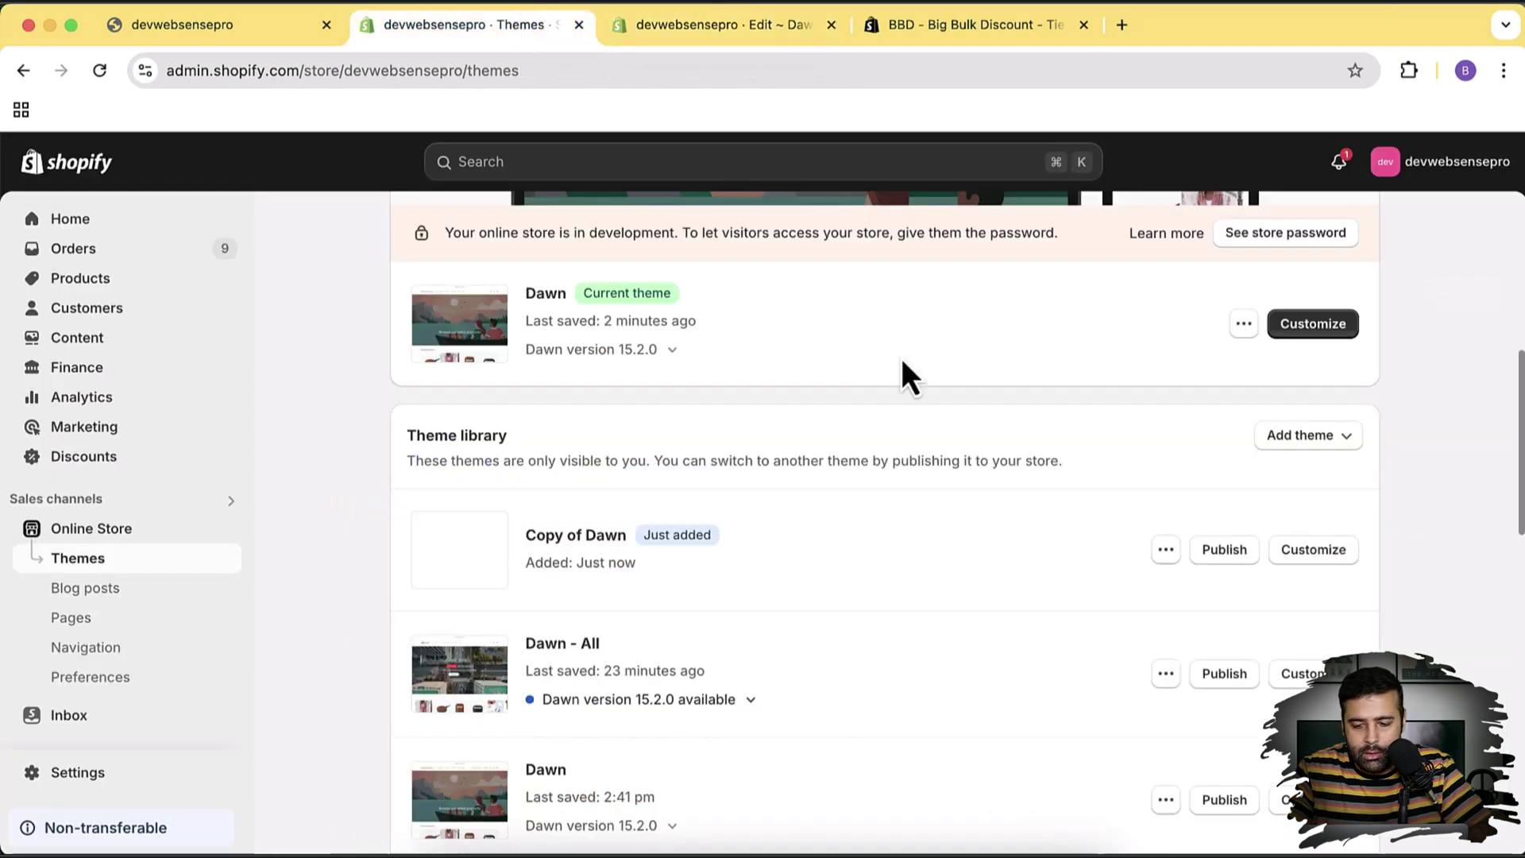
- Customize Dawn, open Header settings, and toggle Center Main Menu on then off
{"action": "scroll", "coordinate": [900, 356], "scroll_direction": "up", "scroll_amount": 2}
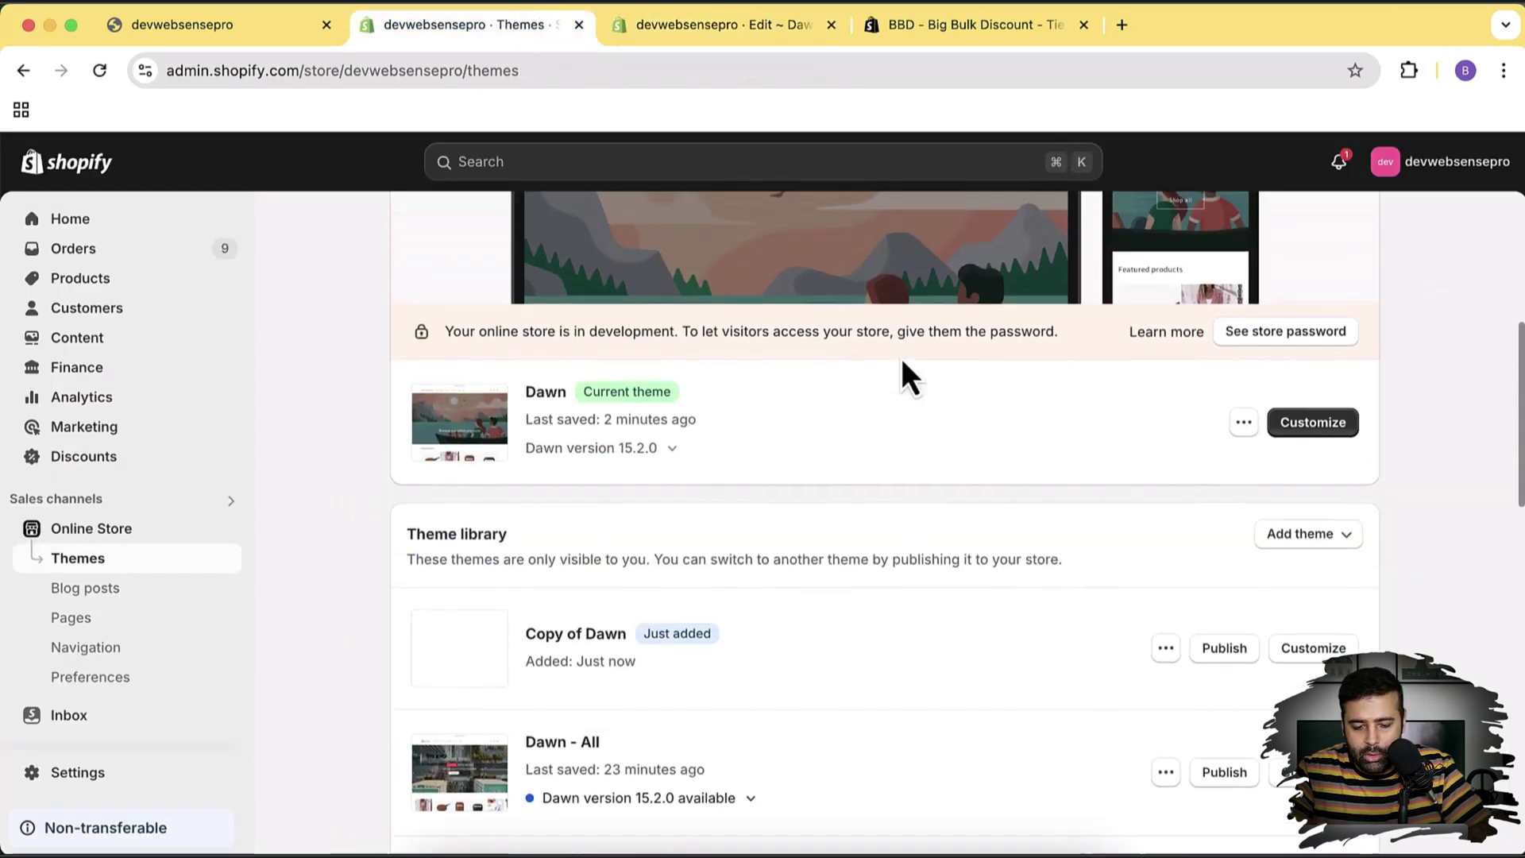
{"action": "left_click", "coordinate": [1332, 428]}
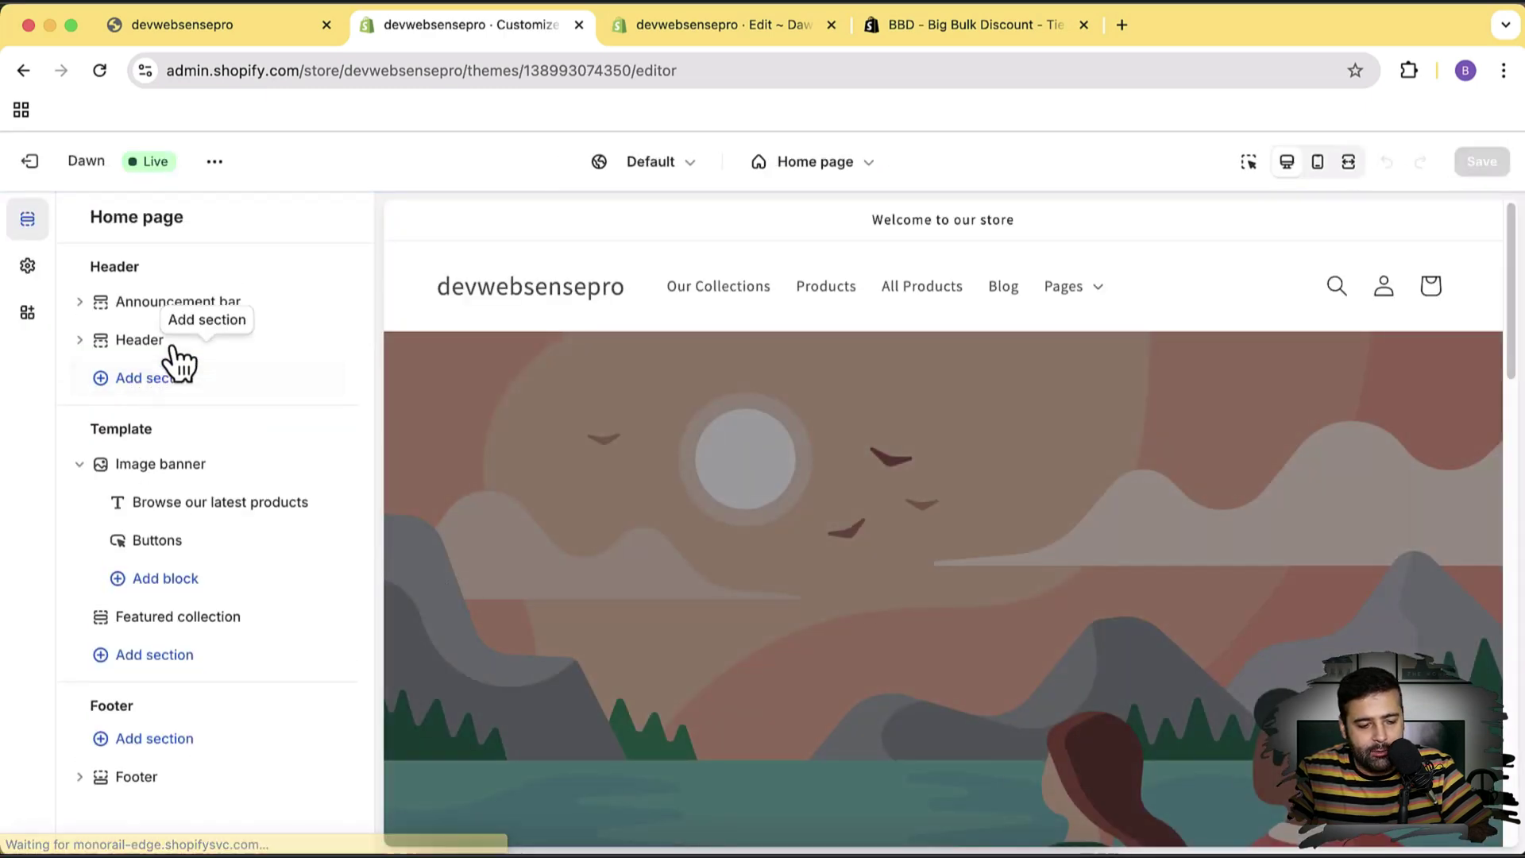
{"action": "left_click", "coordinate": [179, 340]}
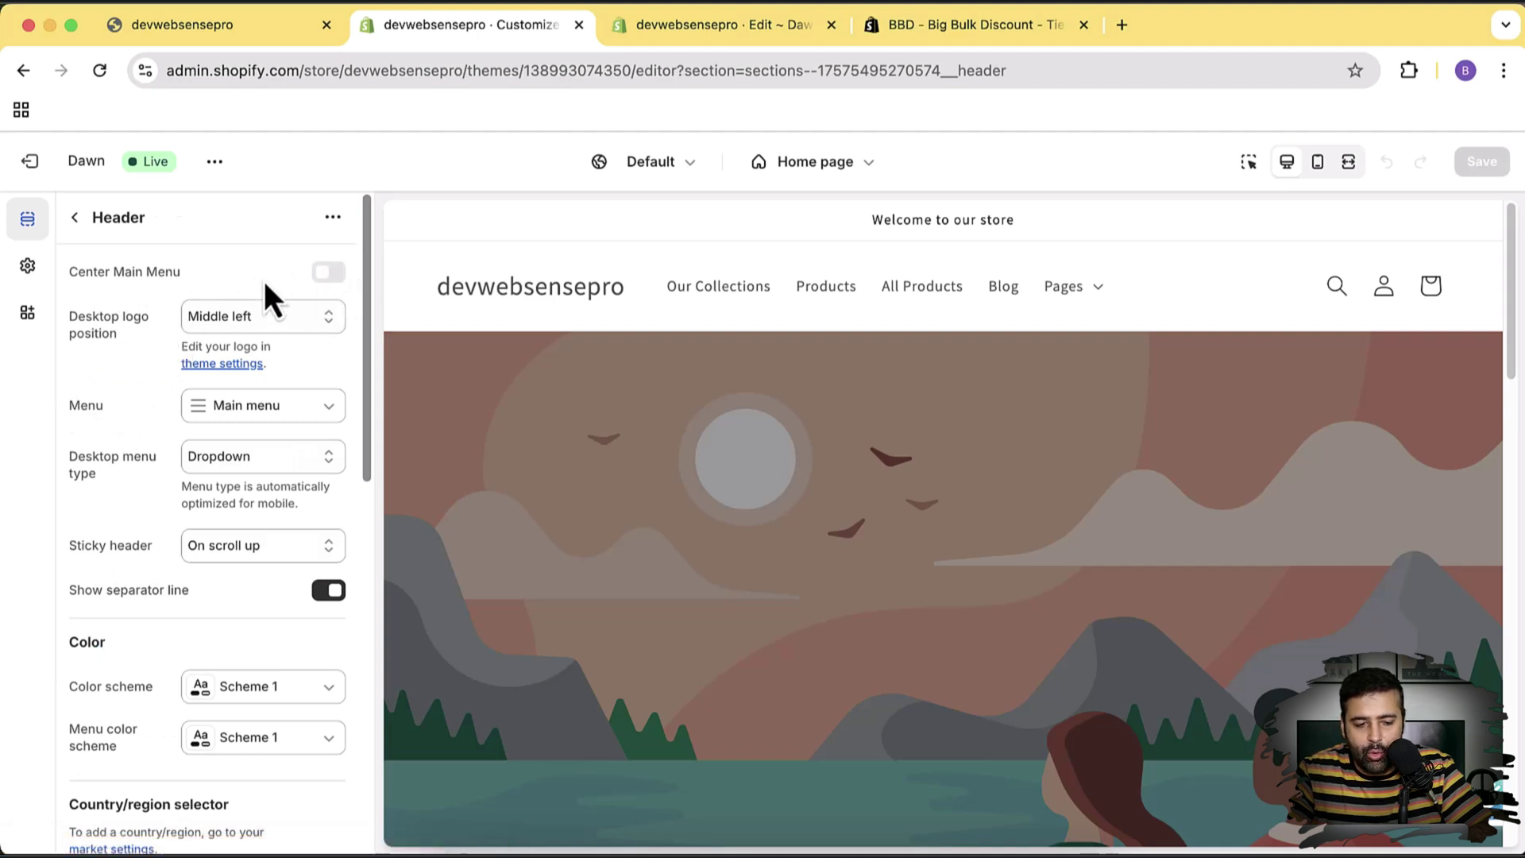
{"action": "left_click", "coordinate": [327, 274]}
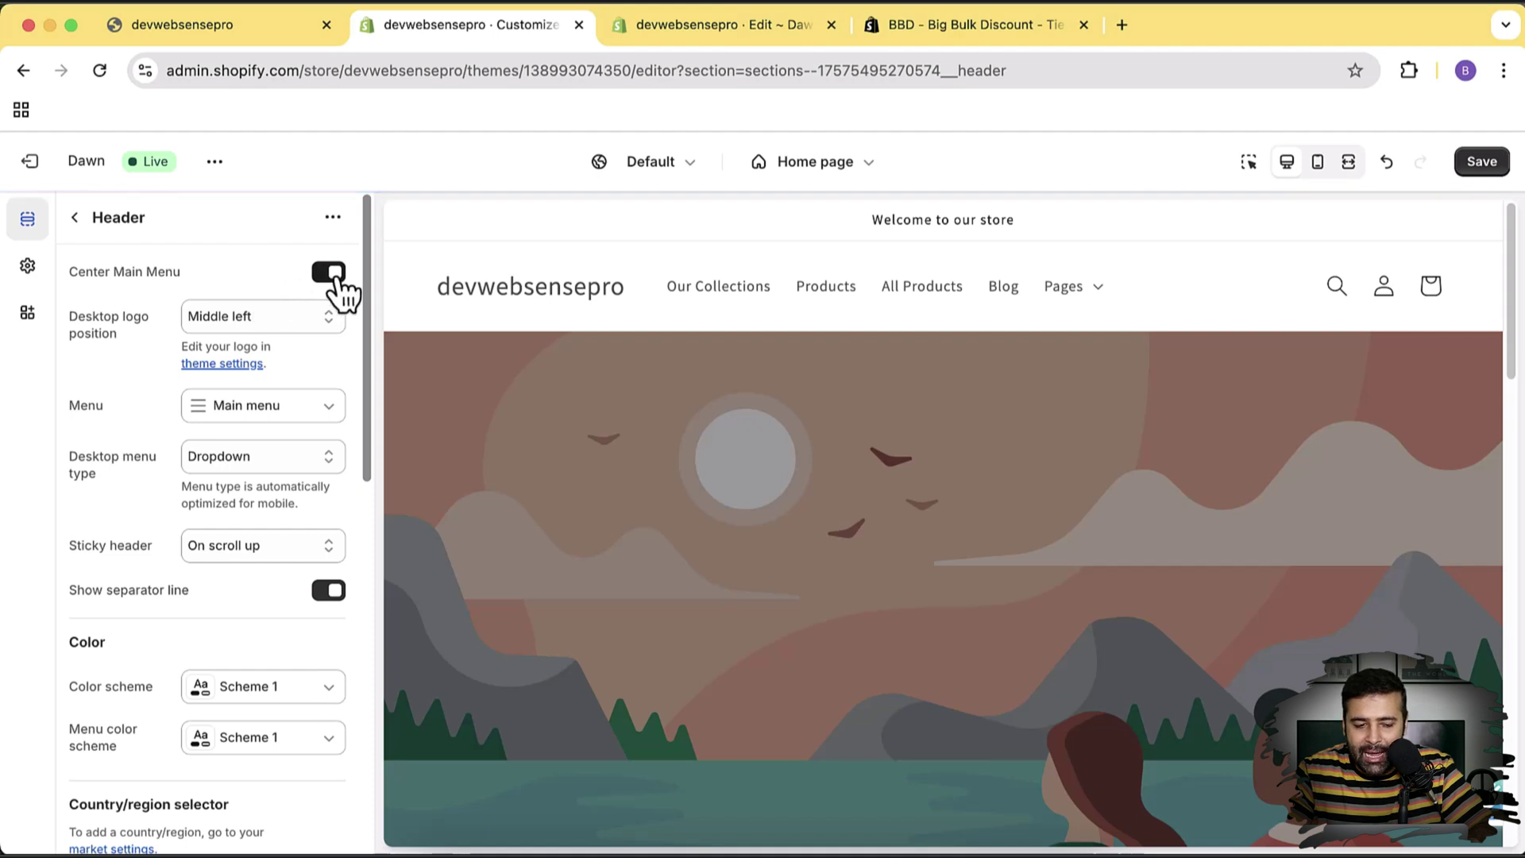
{"action": "left_click", "coordinate": [332, 274]}
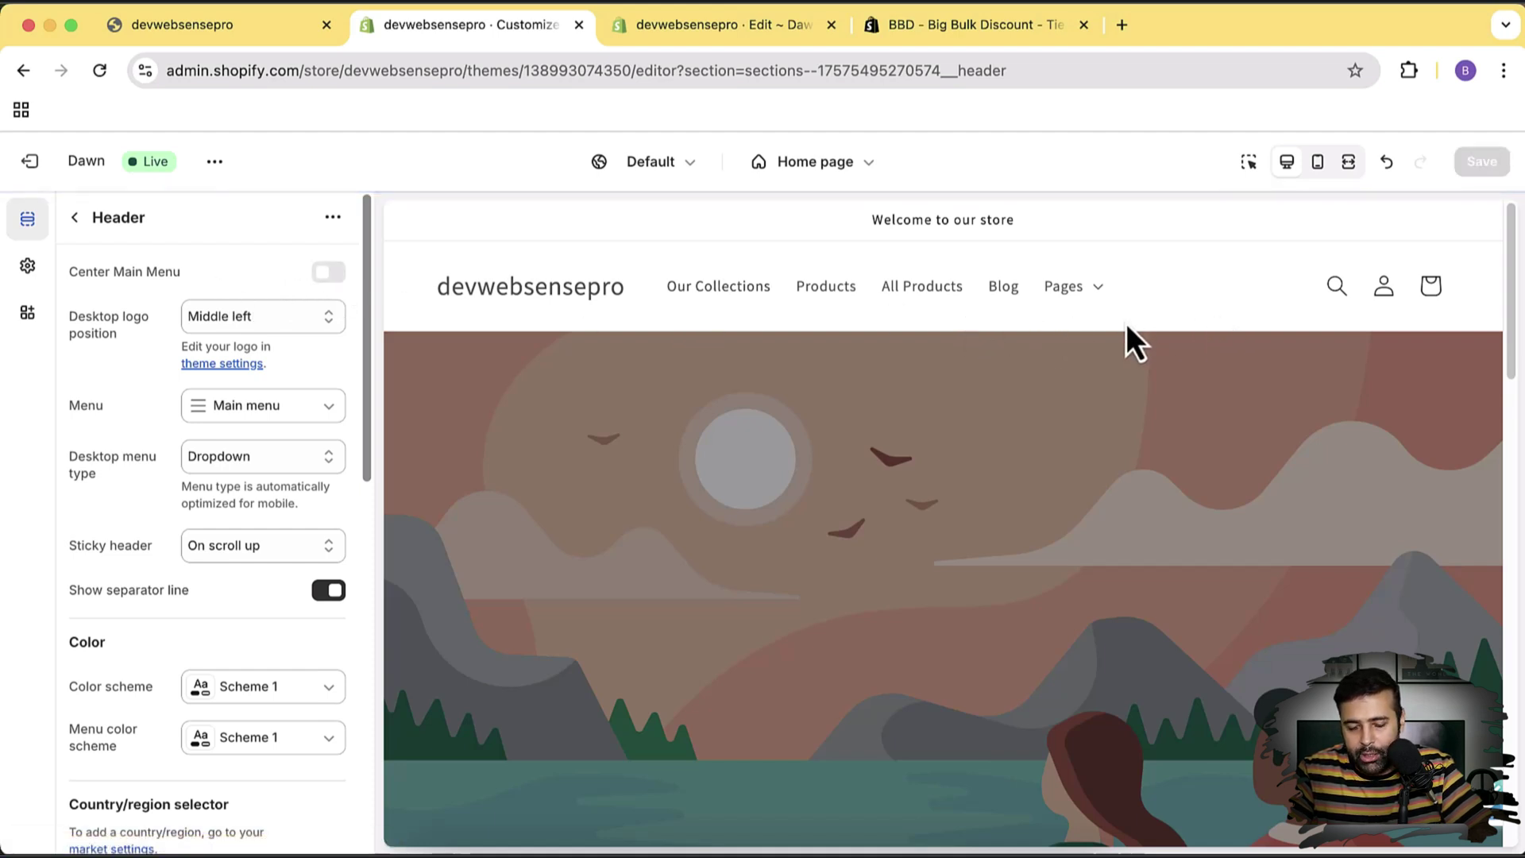
- Back in header.liquid, open indented blank lines after the opening <style> tag
{"action": "left_click", "coordinate": [732, 26]}
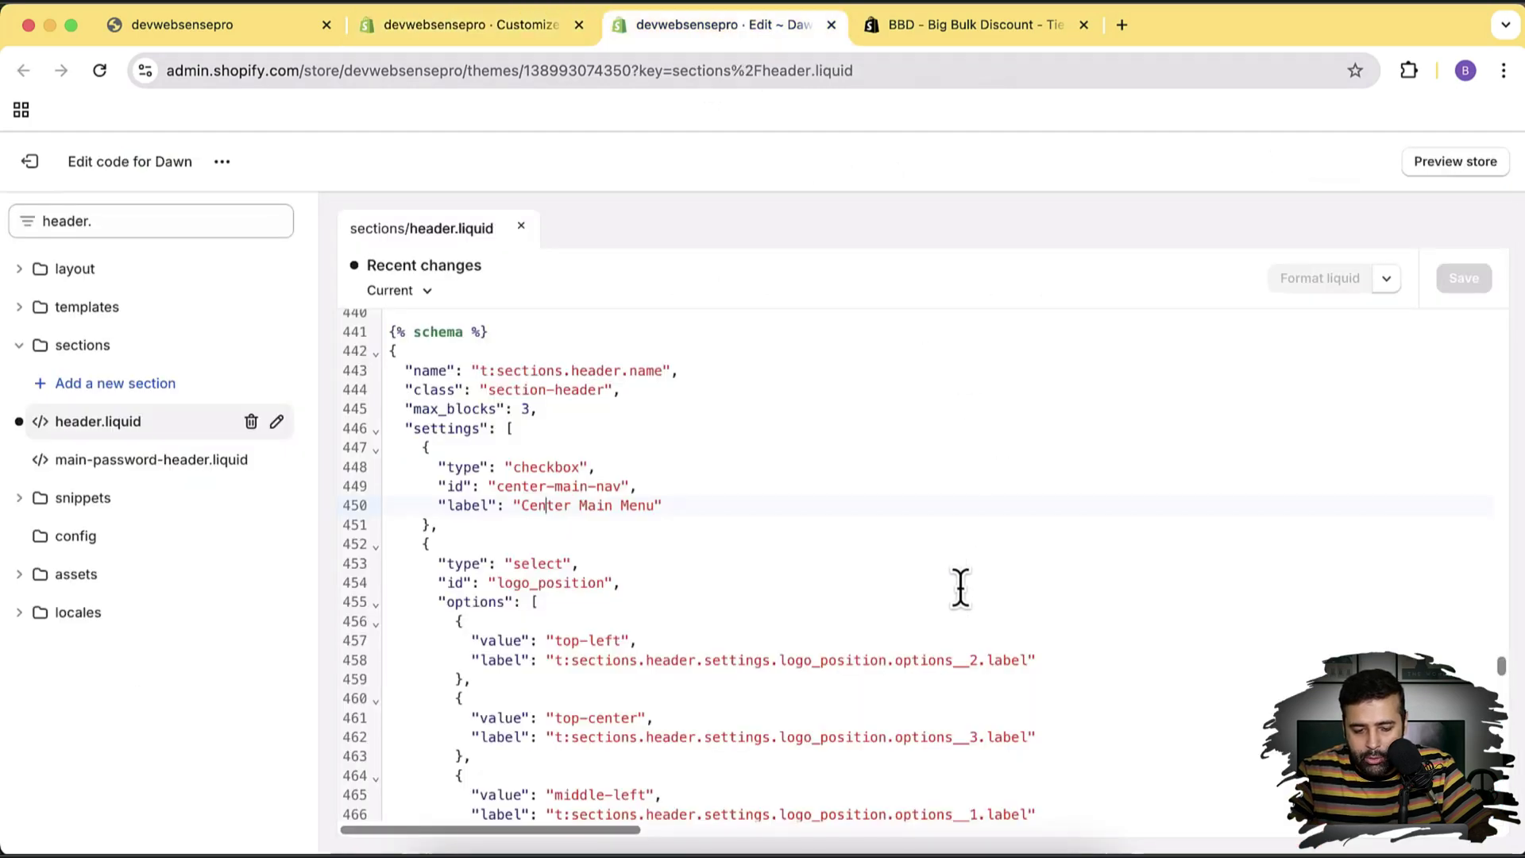
{"action": "scroll", "coordinate": [961, 588], "scroll_direction": "up", "scroll_amount": 1}
{"action": "scroll", "coordinate": [961, 588], "scroll_direction": "up", "scroll_amount": 2}
{"action": "scroll", "coordinate": [961, 588], "scroll_direction": "up", "scroll_amount": 5}
{"action": "scroll", "coordinate": [961, 588], "scroll_direction": "up", "scroll_amount": 15}
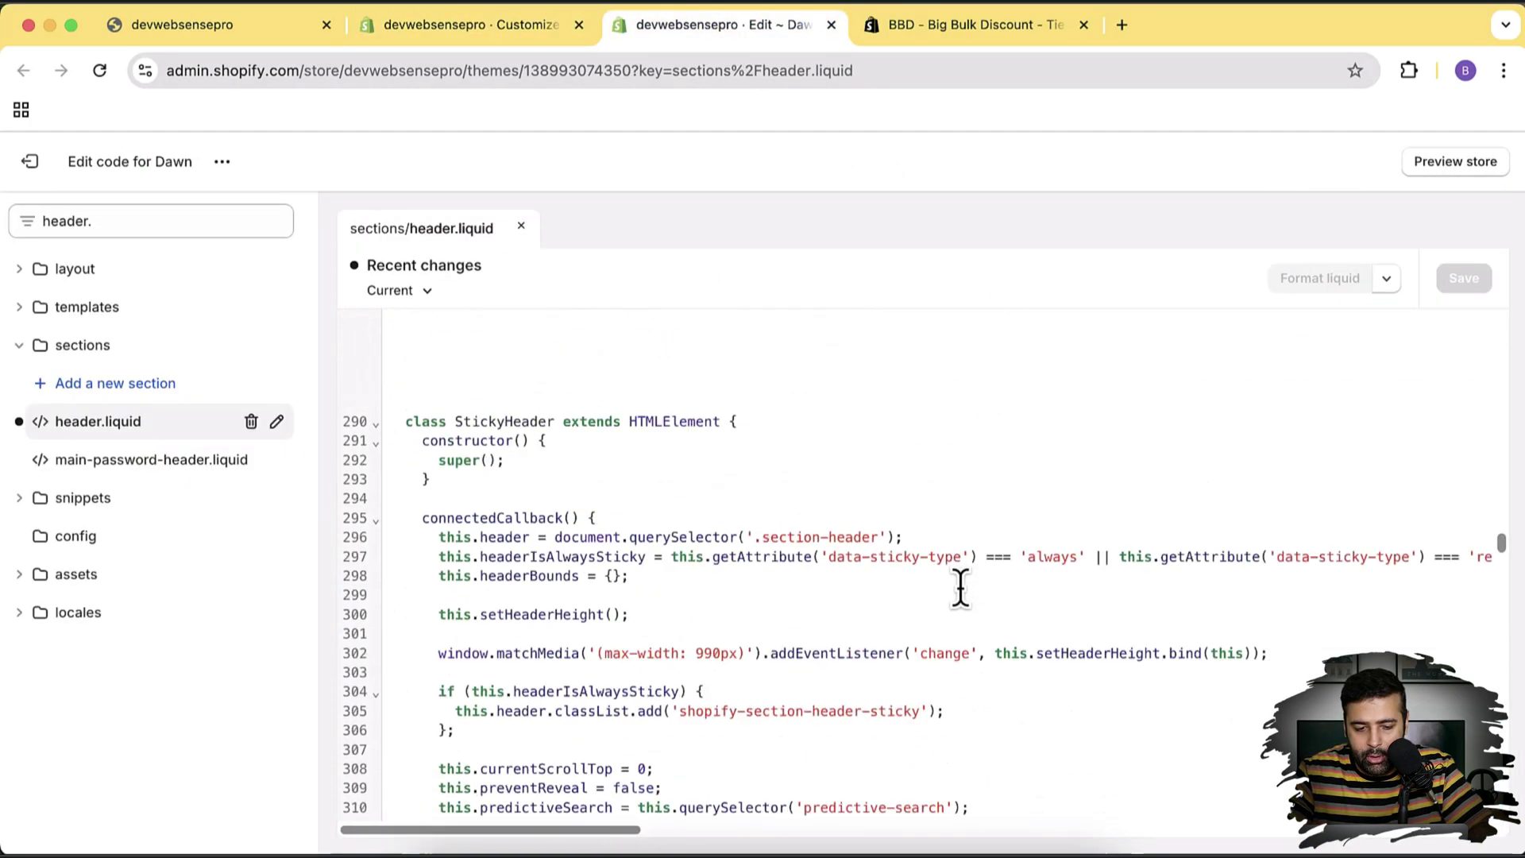
{"action": "scroll", "coordinate": [960, 588], "scroll_direction": "up", "scroll_amount": 15}
{"action": "scroll", "coordinate": [961, 588], "scroll_direction": "up", "scroll_amount": 15}
{"action": "scroll", "coordinate": [961, 588], "scroll_direction": "up", "scroll_amount": 12}
{"action": "scroll", "coordinate": [961, 588], "scroll_direction": "up", "scroll_amount": 4}
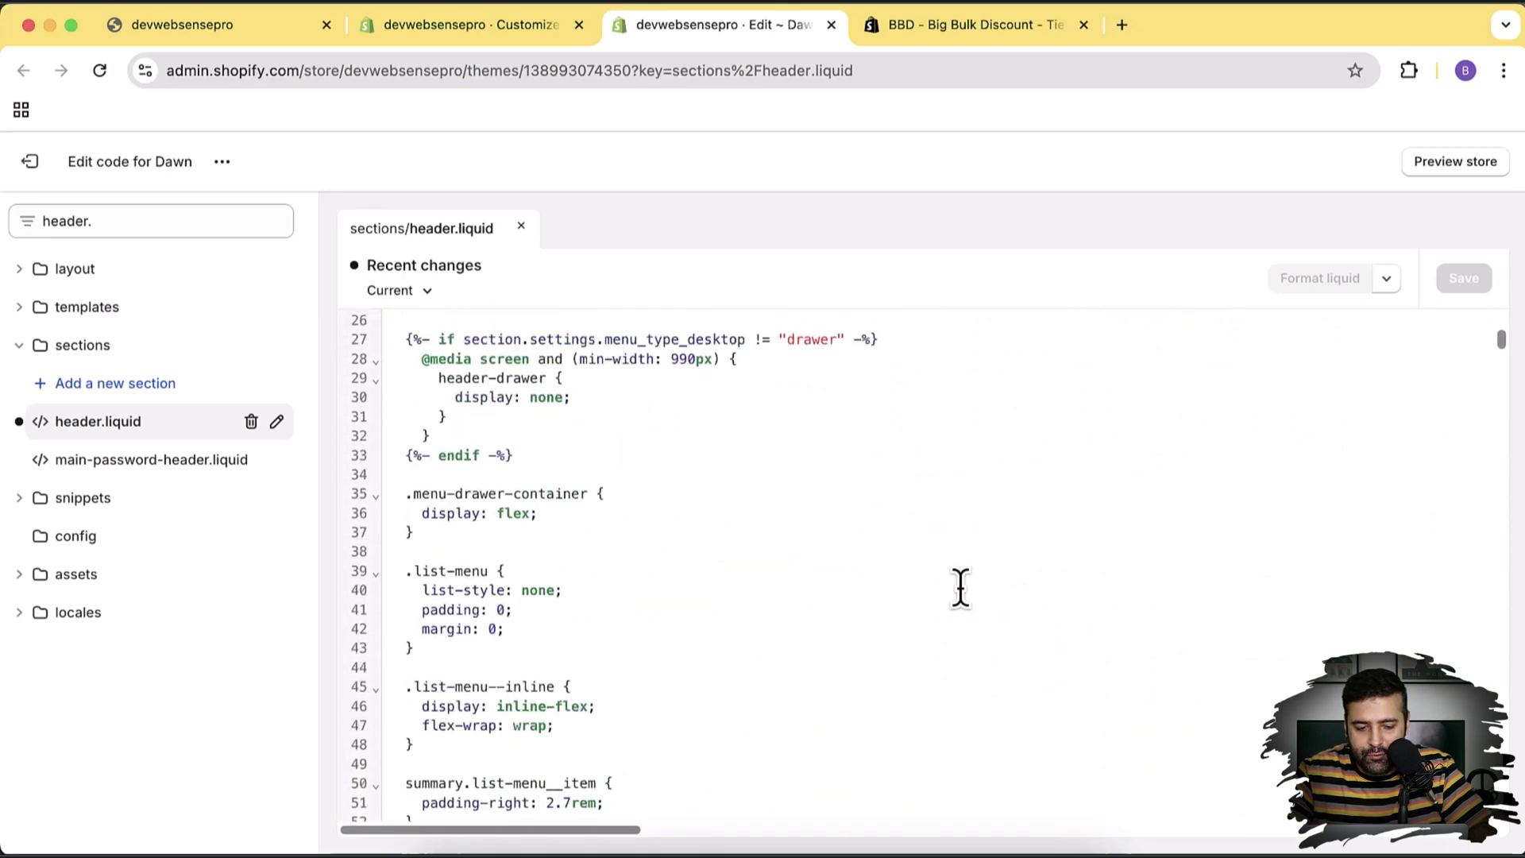
{"action": "scroll", "coordinate": [961, 587], "scroll_direction": "up", "scroll_amount": 10}
{"action": "scroll", "coordinate": [960, 588], "scroll_direction": "up", "scroll_amount": 1}
{"action": "left_click", "coordinate": [542, 592]}
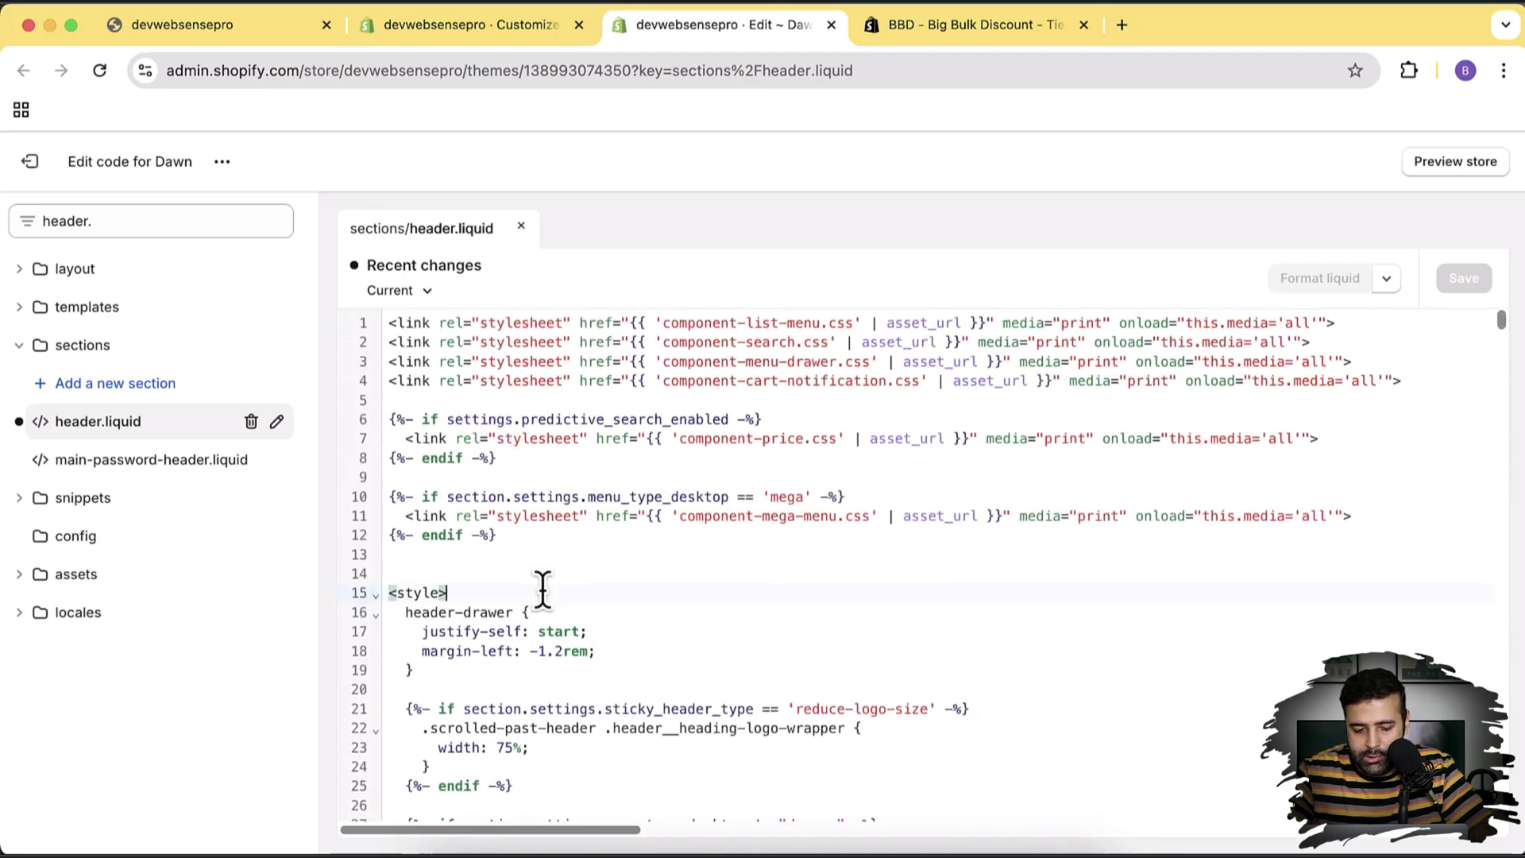
{"action": "scroll", "coordinate": [977, 426], "scroll_direction": "down", "scroll_amount": 1}
{"action": "scroll", "coordinate": [977, 425], "scroll_direction": "down", "scroll_amount": 4}
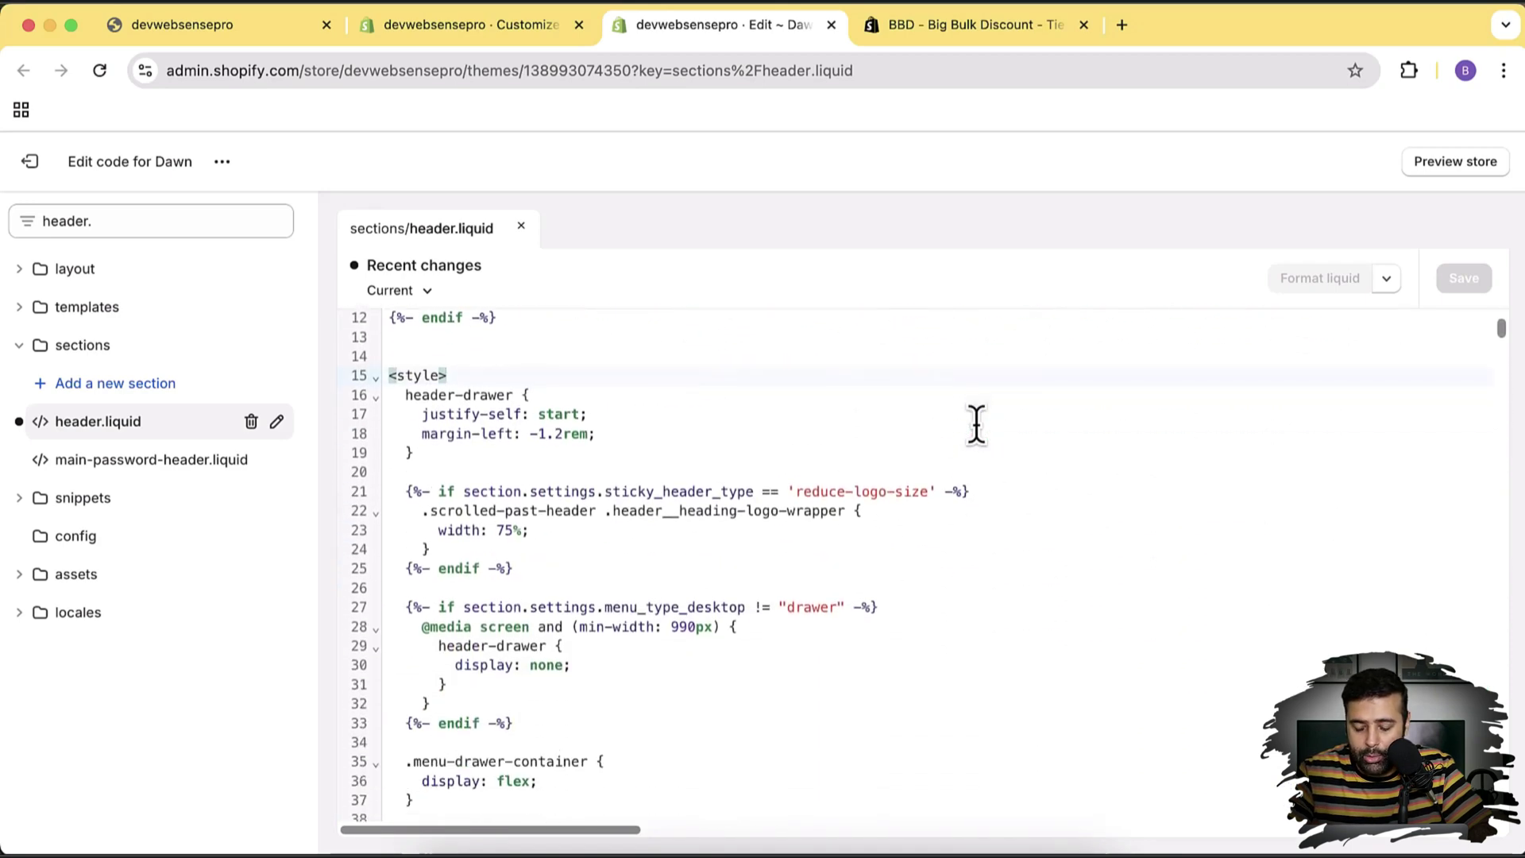
{"action": "key", "text": "Return"}
{"action": "key", "text": "Return"}
{"action": "key", "text": "Return"}
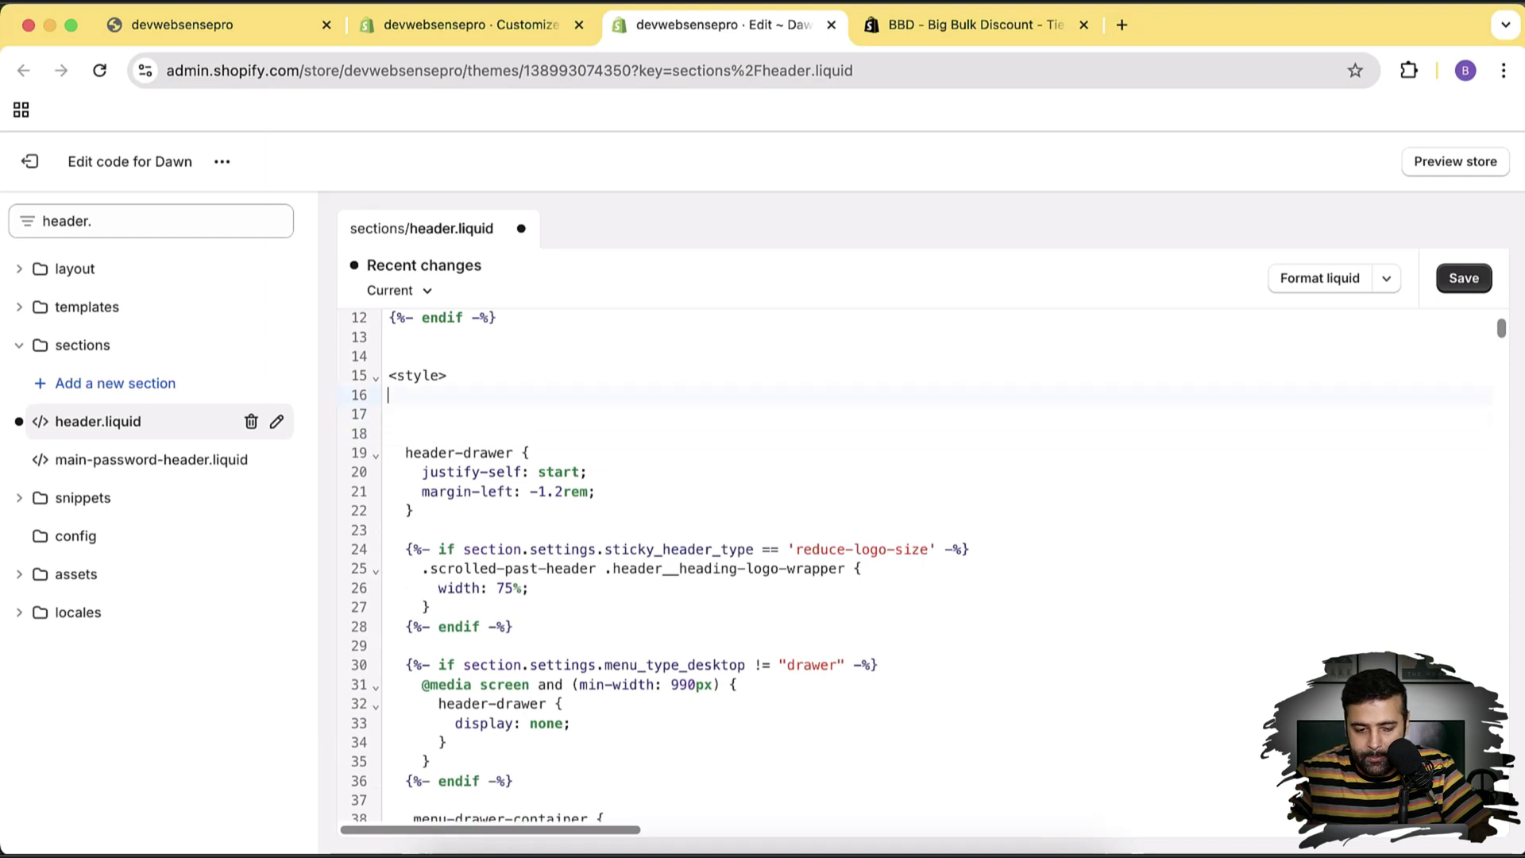
{"action": "key", "text": "Tab"}
{"action": "key", "text": "Return"}
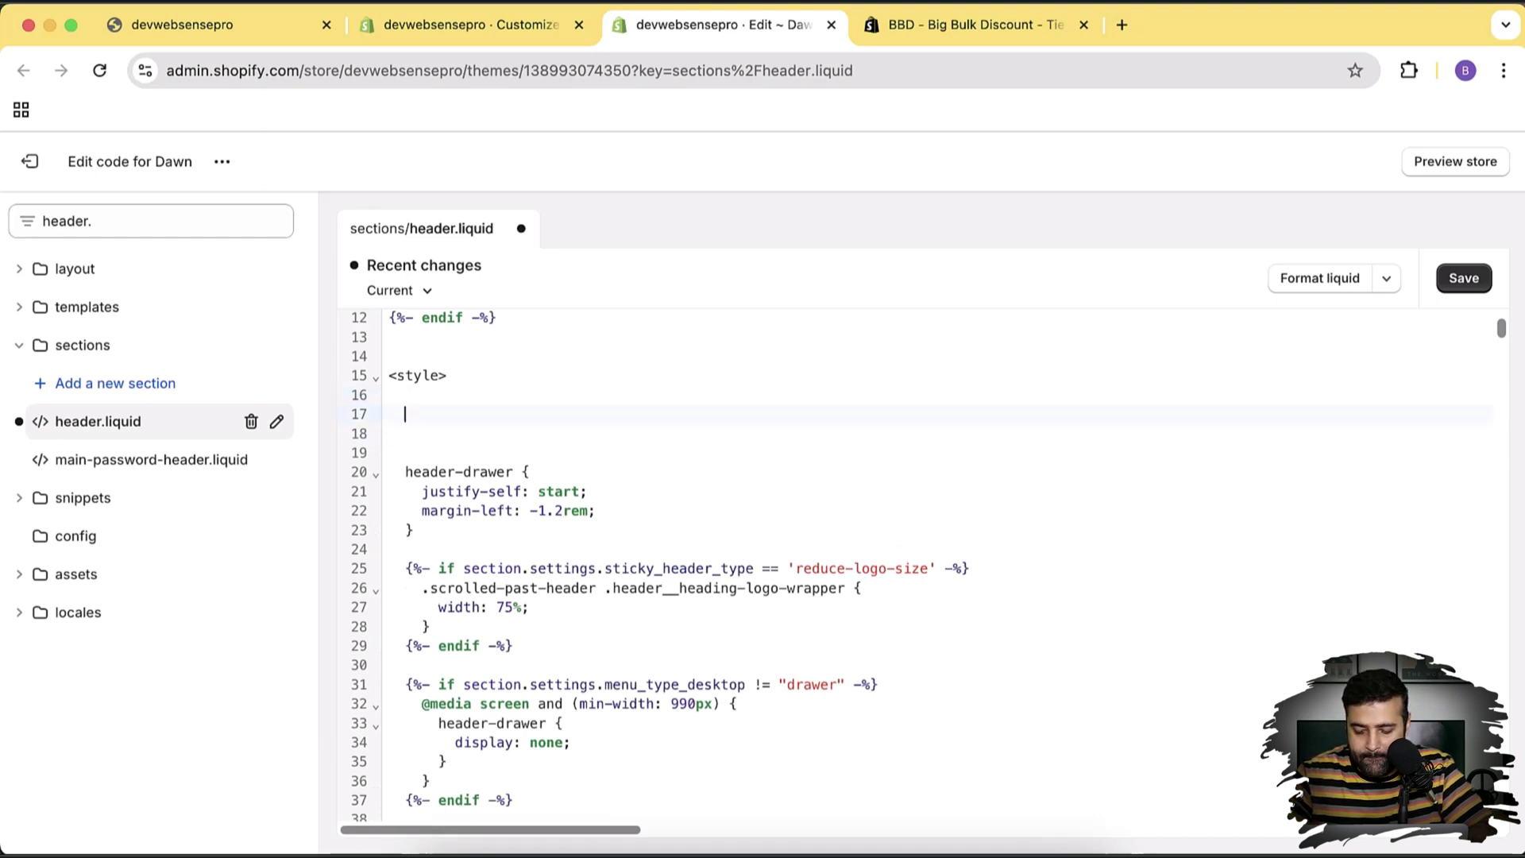
- Write an empty {% if %} … {% endif %} pair with a blank line inside
{"action": "type", "text": "{% "}
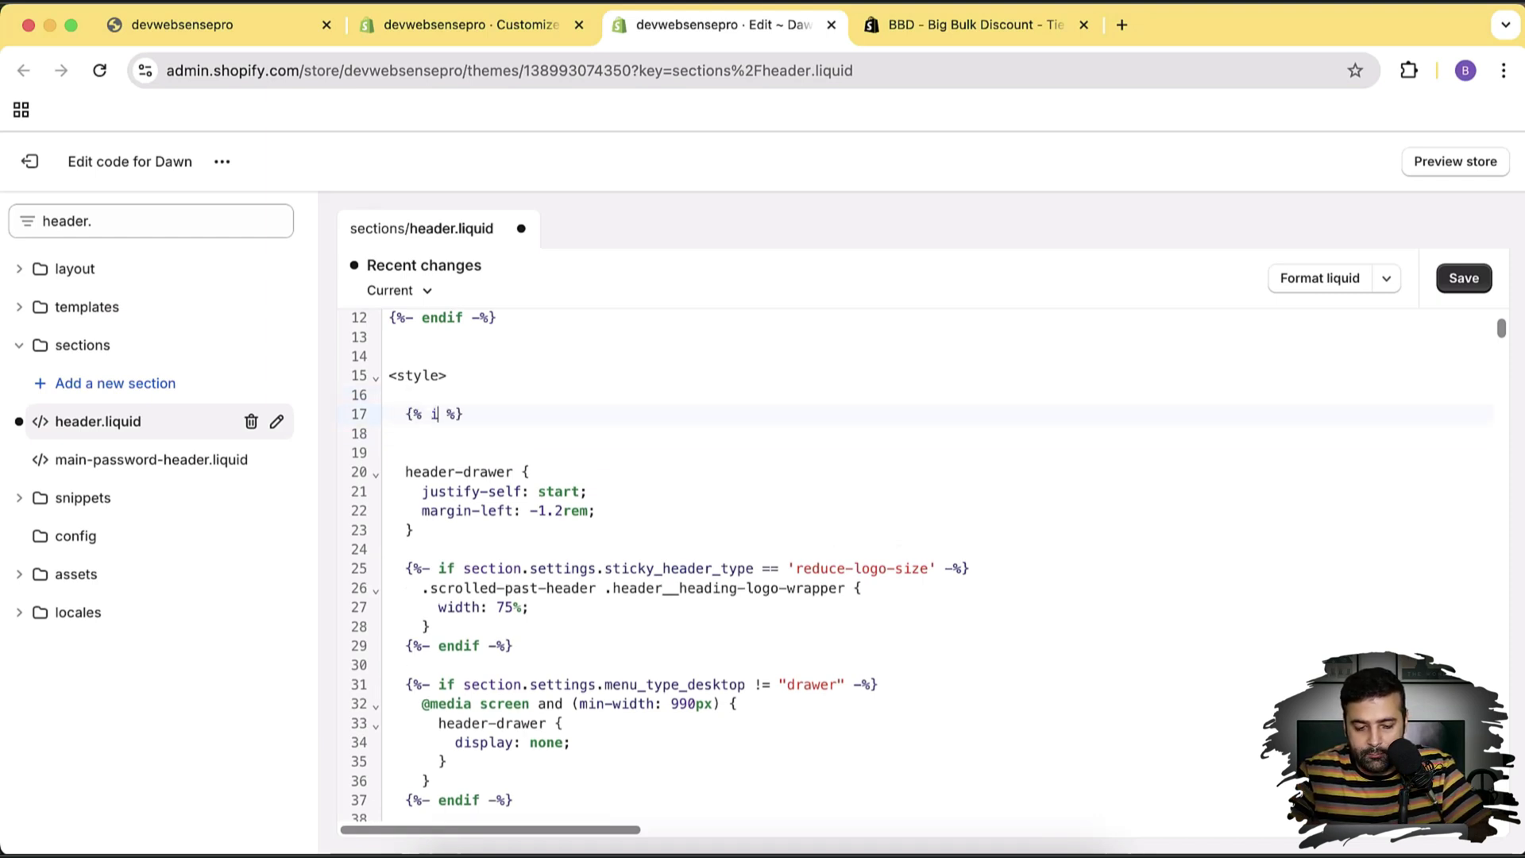
{"action": "type", "text": "if"}
{"action": "key", "text": "Right"}
{"action": "key", "text": "End"}
{"action": "key", "text": "Return"}
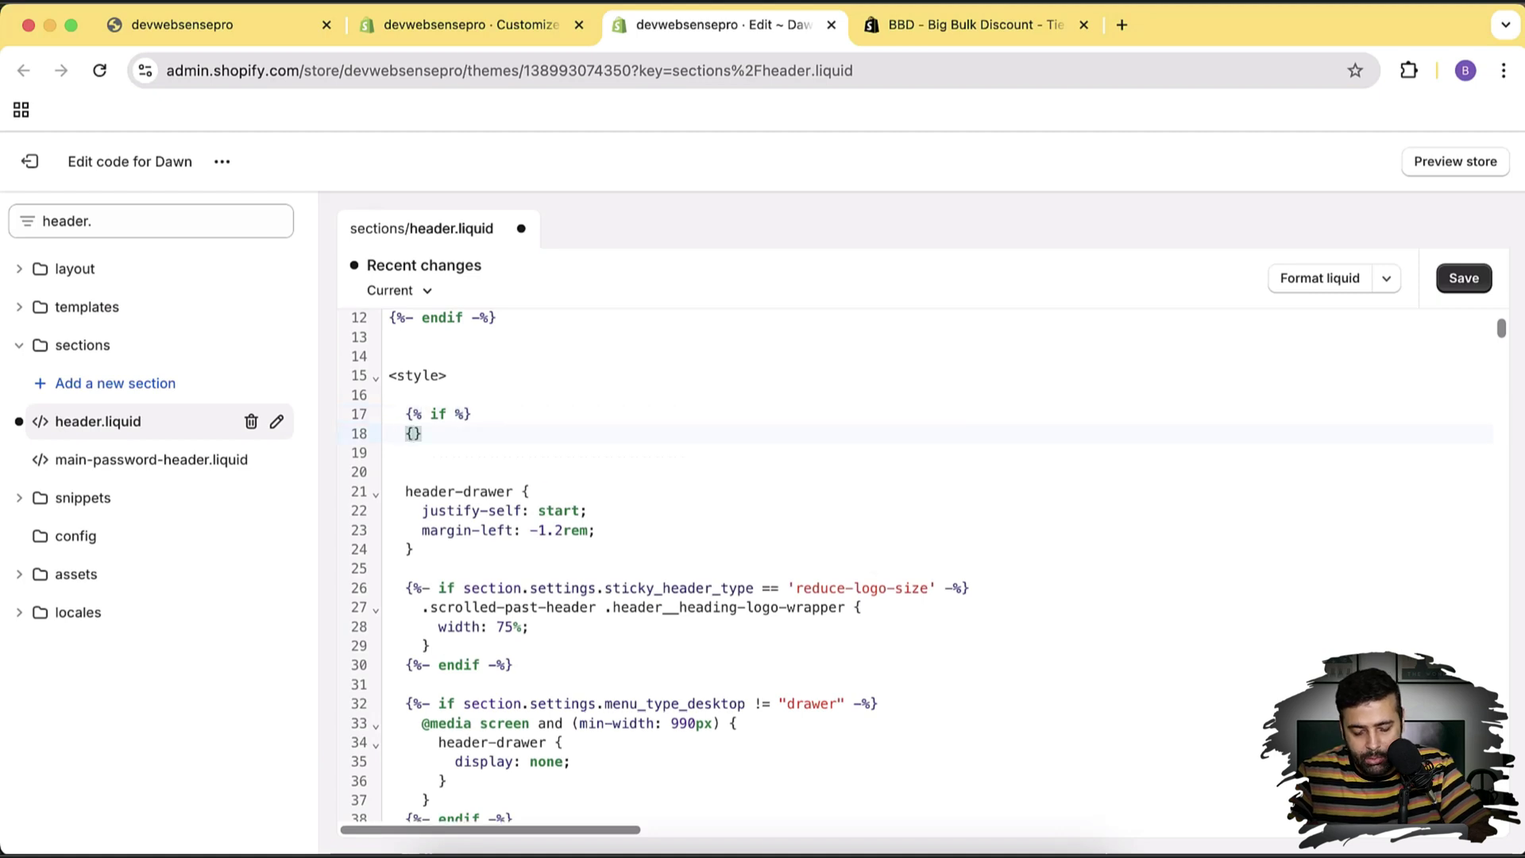
{"action": "type", "text": "% end %"}
{"action": "key", "text": "Escape"}
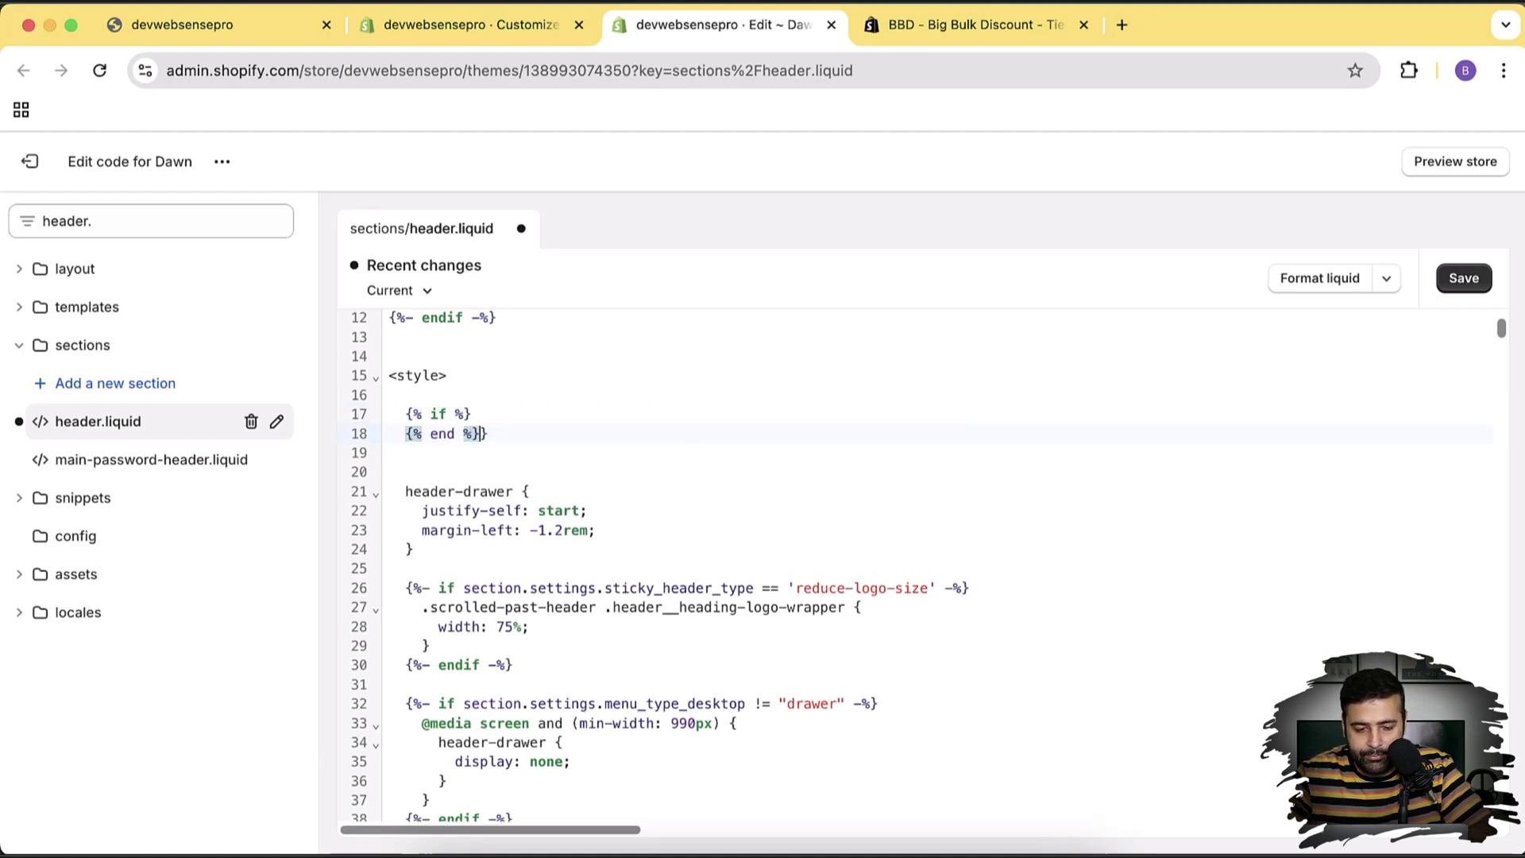
{"action": "type", "text": "if"}
{"action": "key", "text": "Right"}
{"action": "key", "text": "Right"}
{"action": "key", "text": "Right"}
{"action": "key", "text": "BackSpace"}
{"action": "key", "text": "BackSpace"}
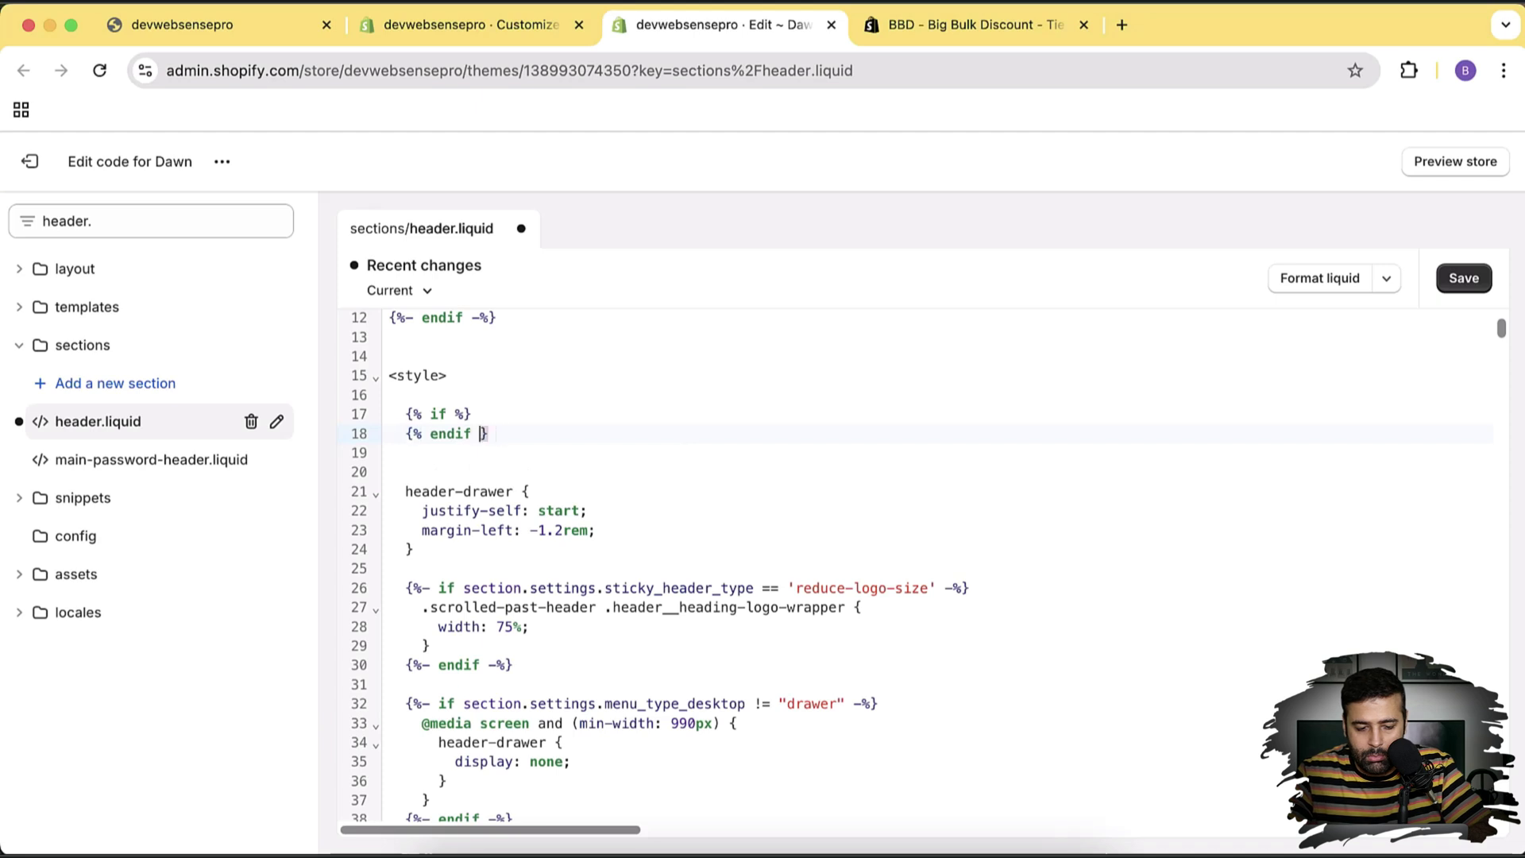
{"action": "type", "text": "%"}
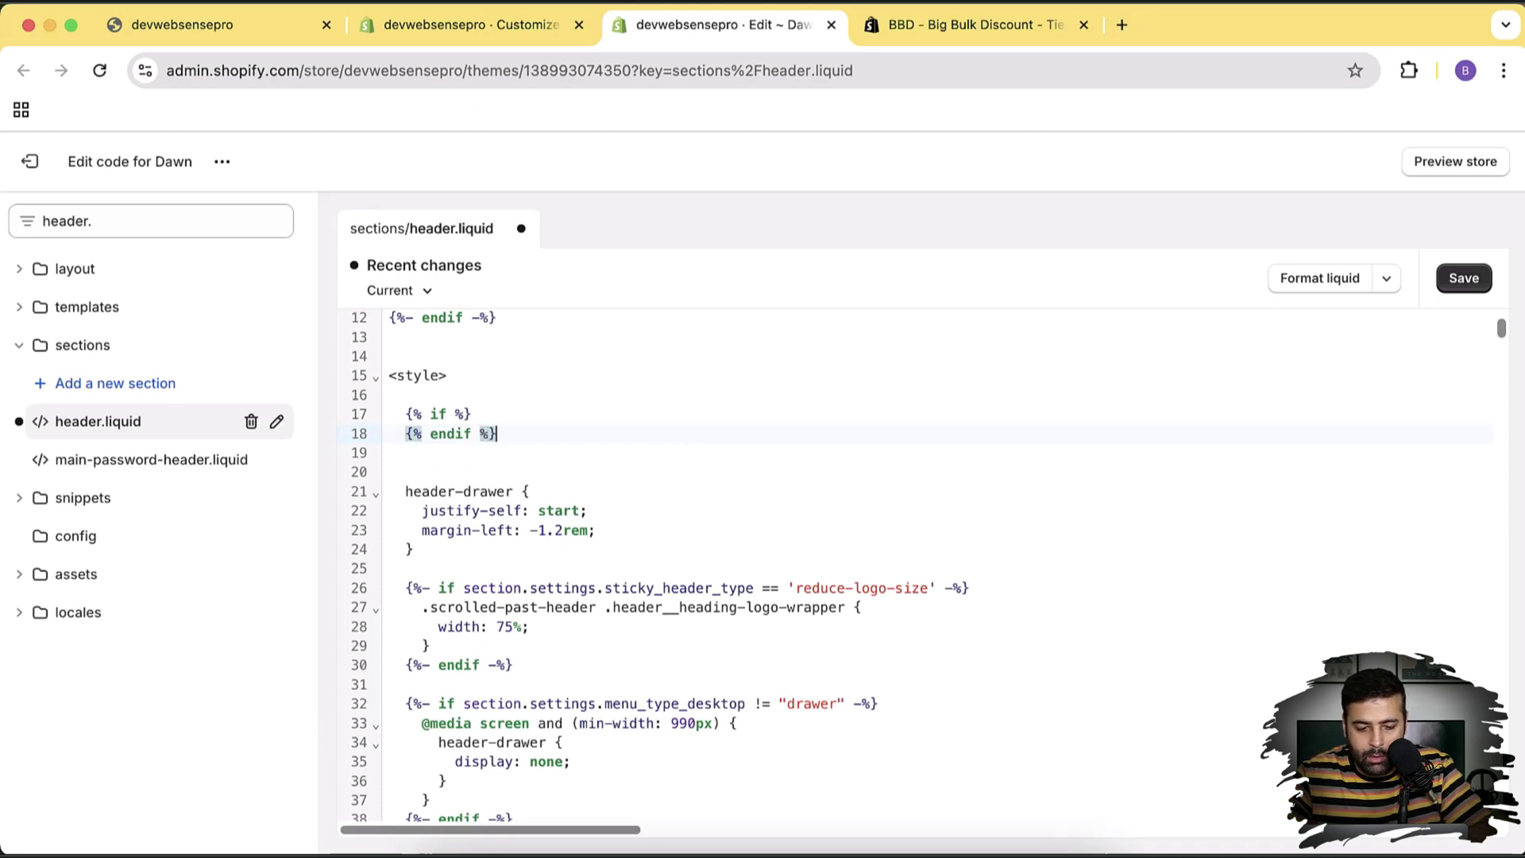
{"action": "key", "text": "Up"}
{"action": "key", "text": "Return"}
{"action": "key", "text": "Return"}
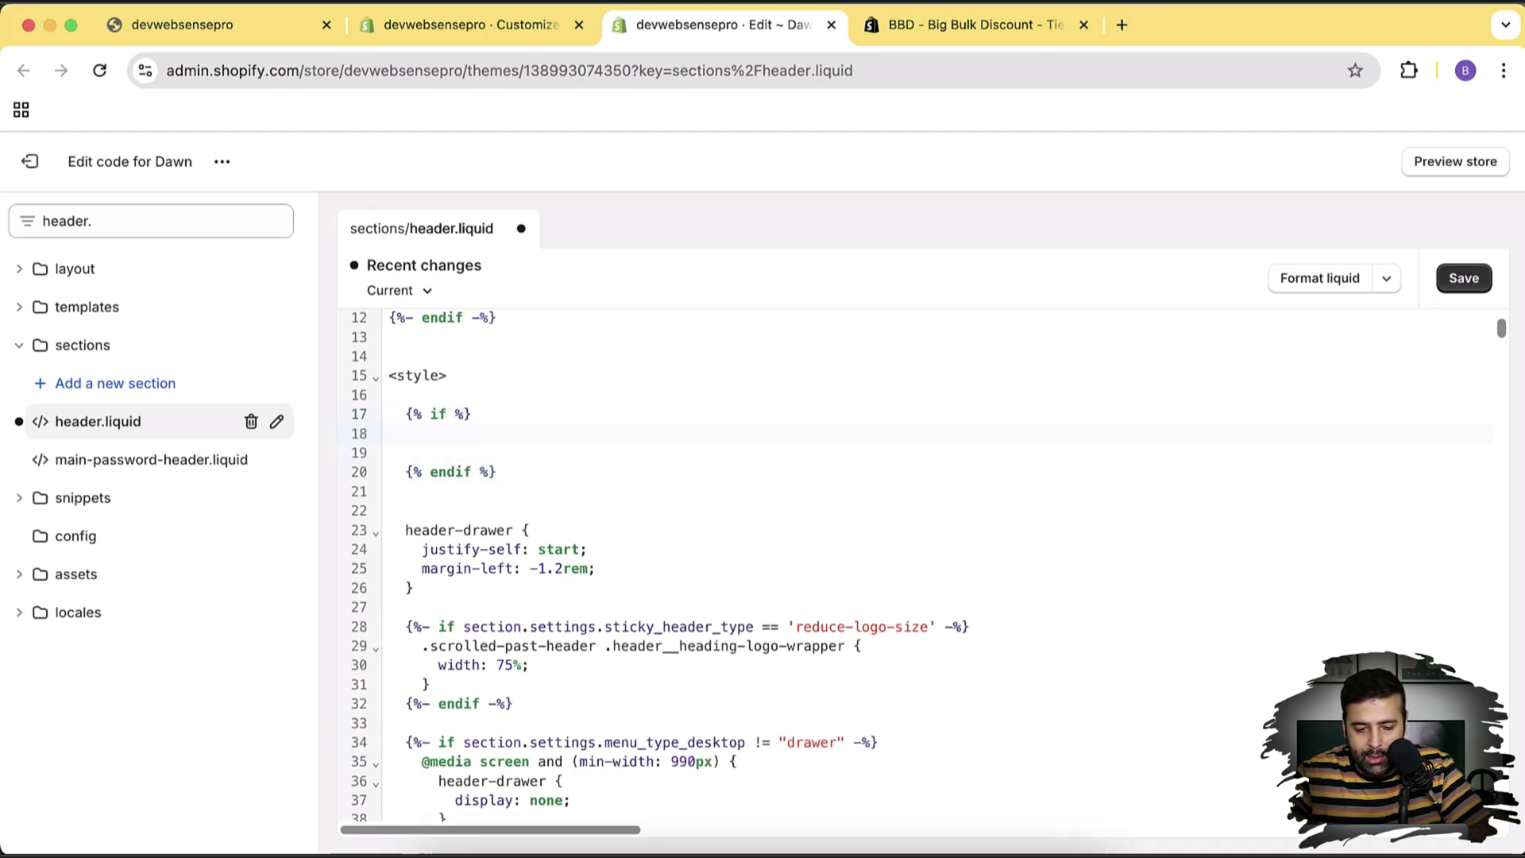
- Start the if condition as section.settings. using autocomplete
{"action": "left_click", "coordinate": [457, 414]}
{"action": "type", "text": "sec"}
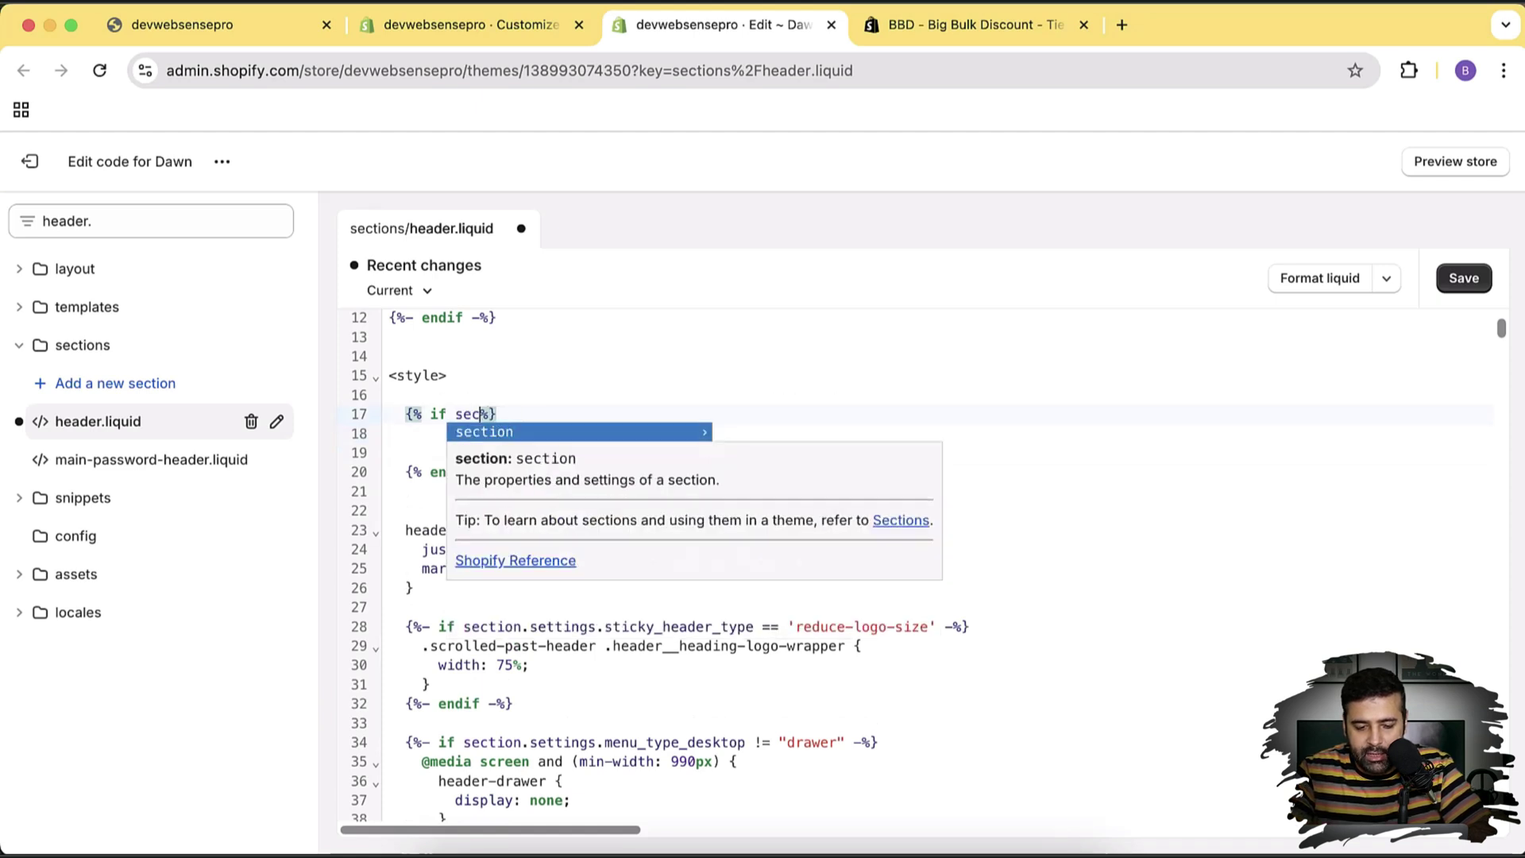
{"action": "type", "text": "tion"}
{"action": "type", "text": ".set"}
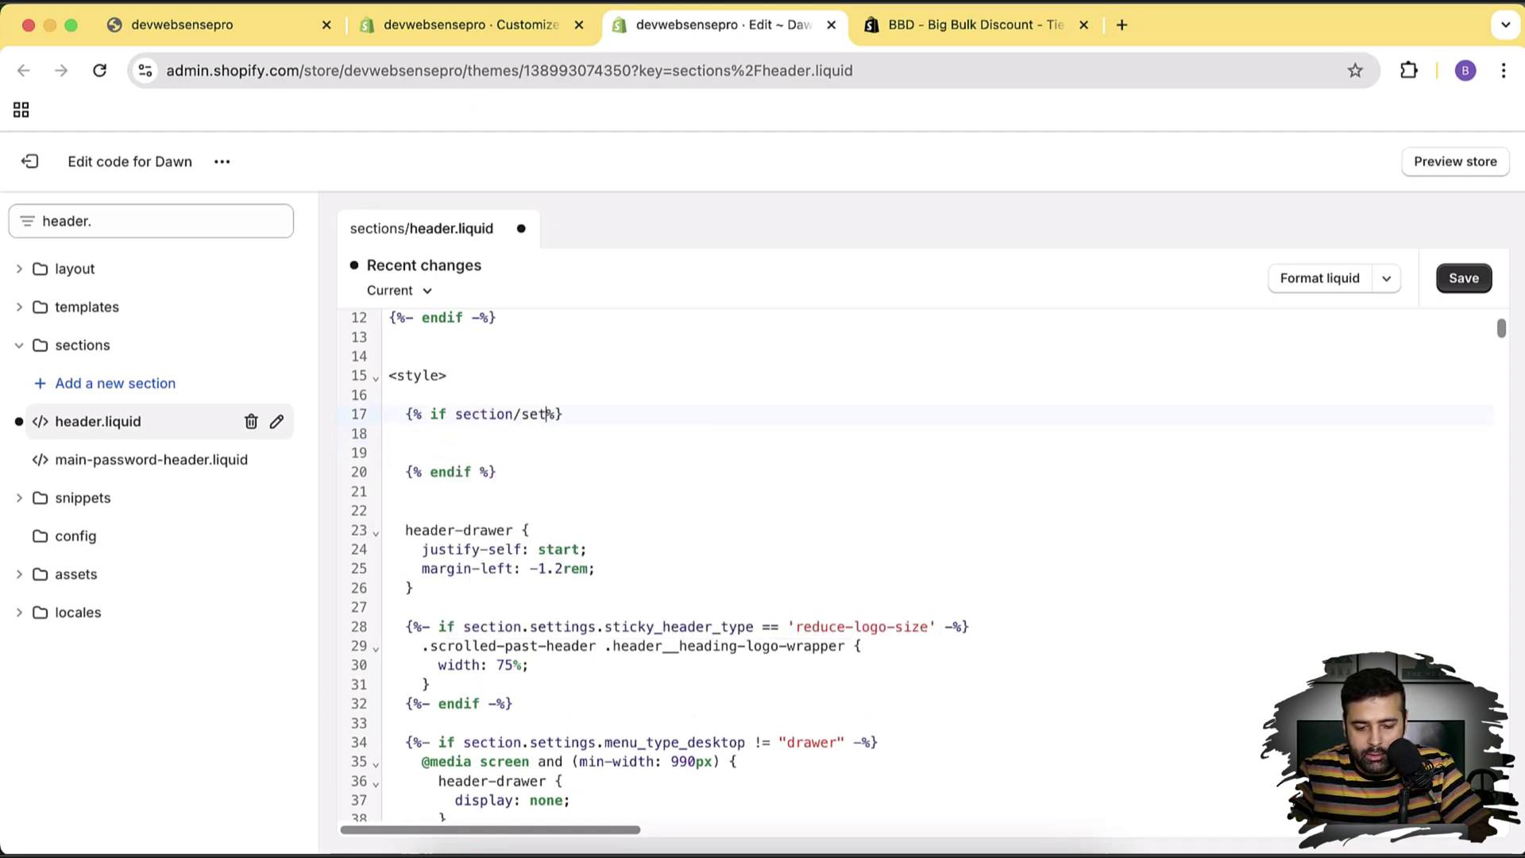
{"action": "key", "text": "BackSpace"}
{"action": "key", "text": "BackSpace"}
{"action": "key", "text": "BackSpace"}
{"action": "type", "text": ".sett"}
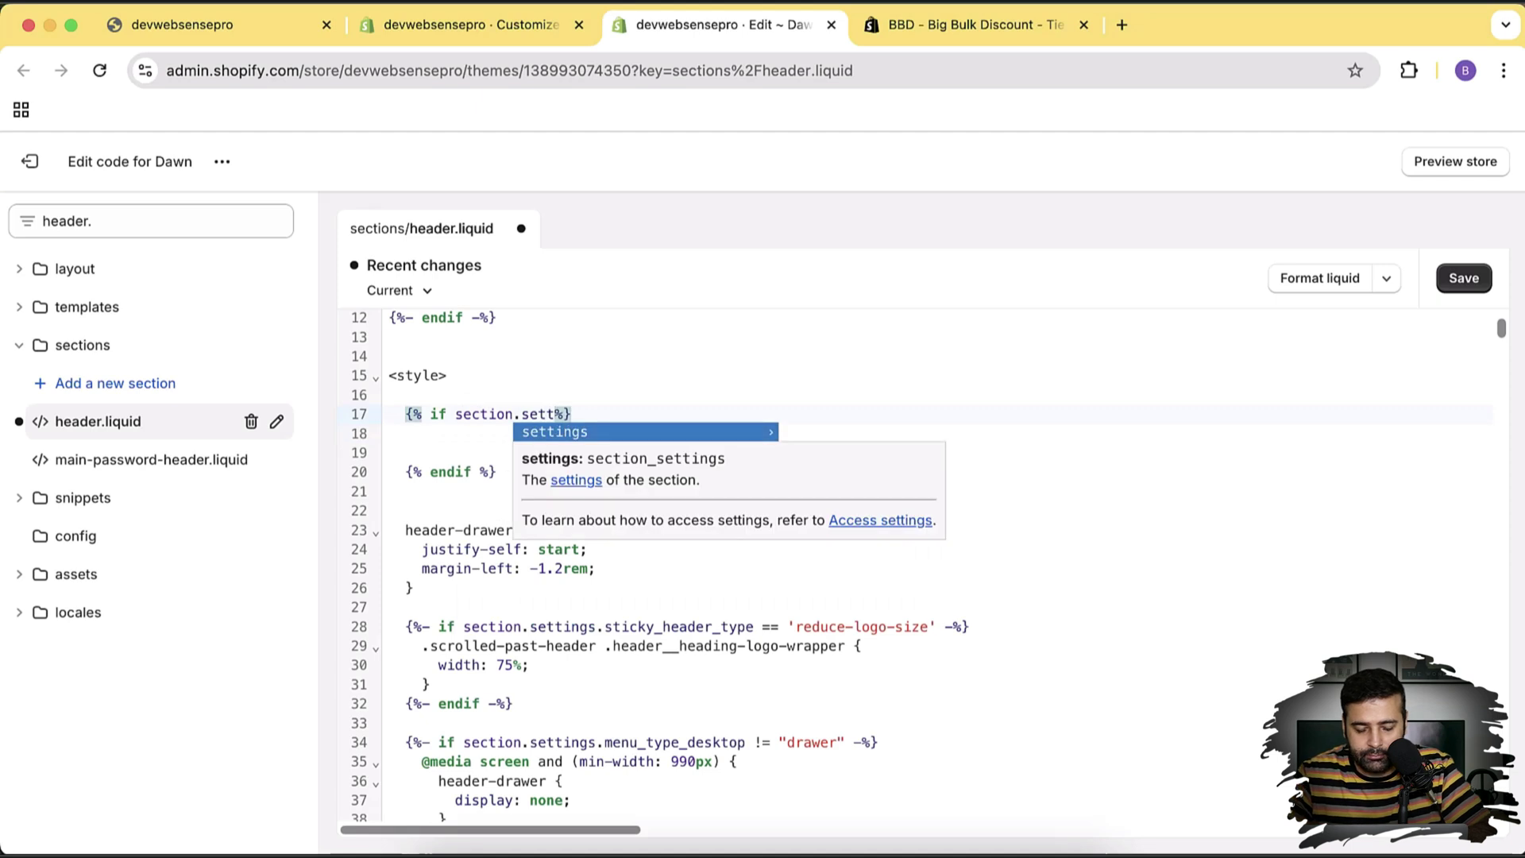
{"action": "key", "text": "Tab"}
{"action": "type", "text": "."}
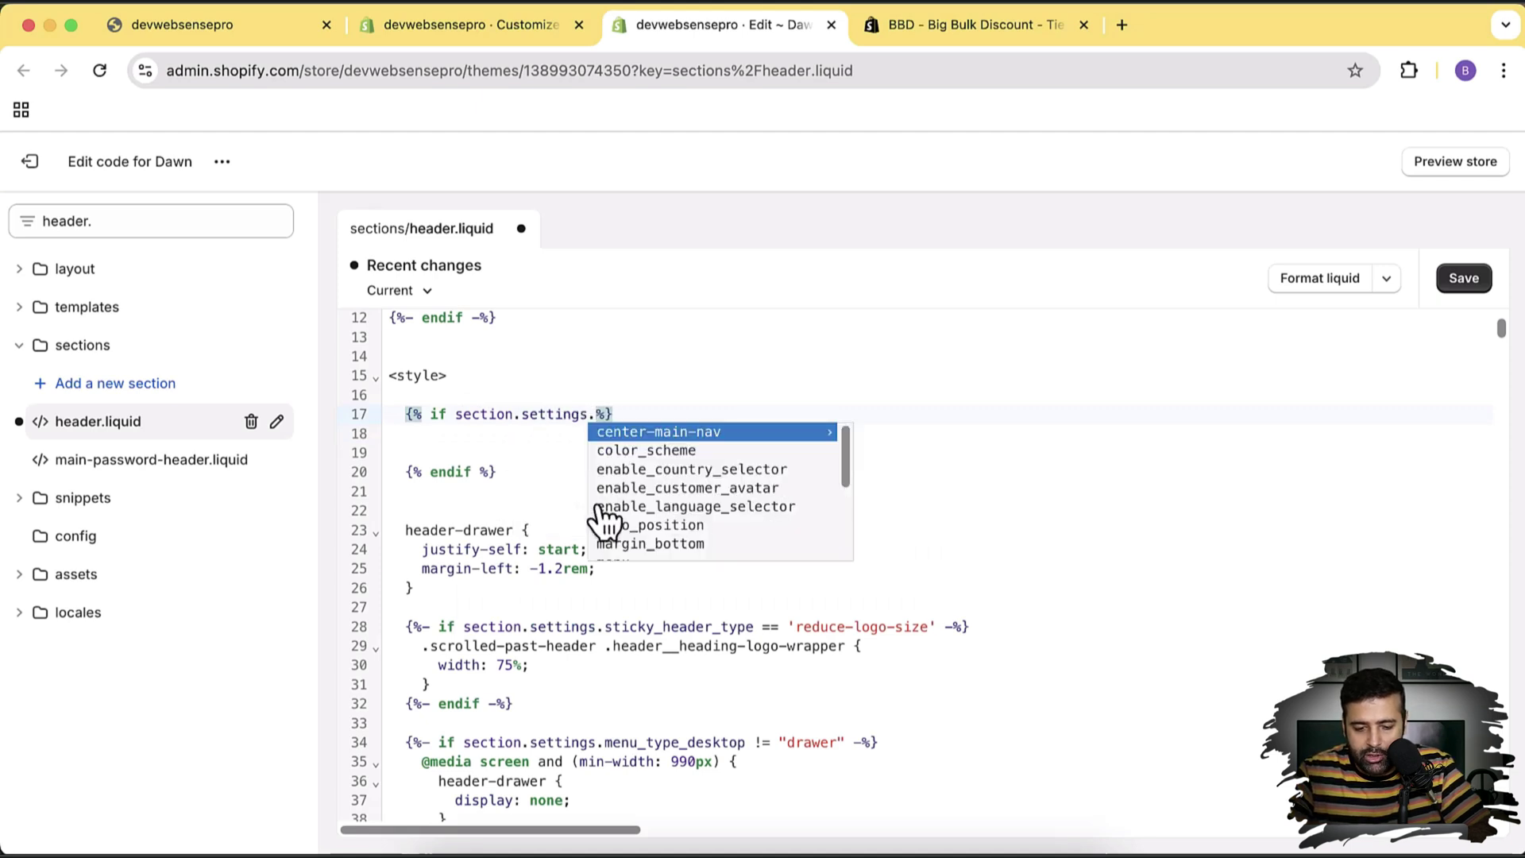
- Set the if condition to section.settings.center-main-nav
{"action": "left_click", "coordinate": [706, 433]}
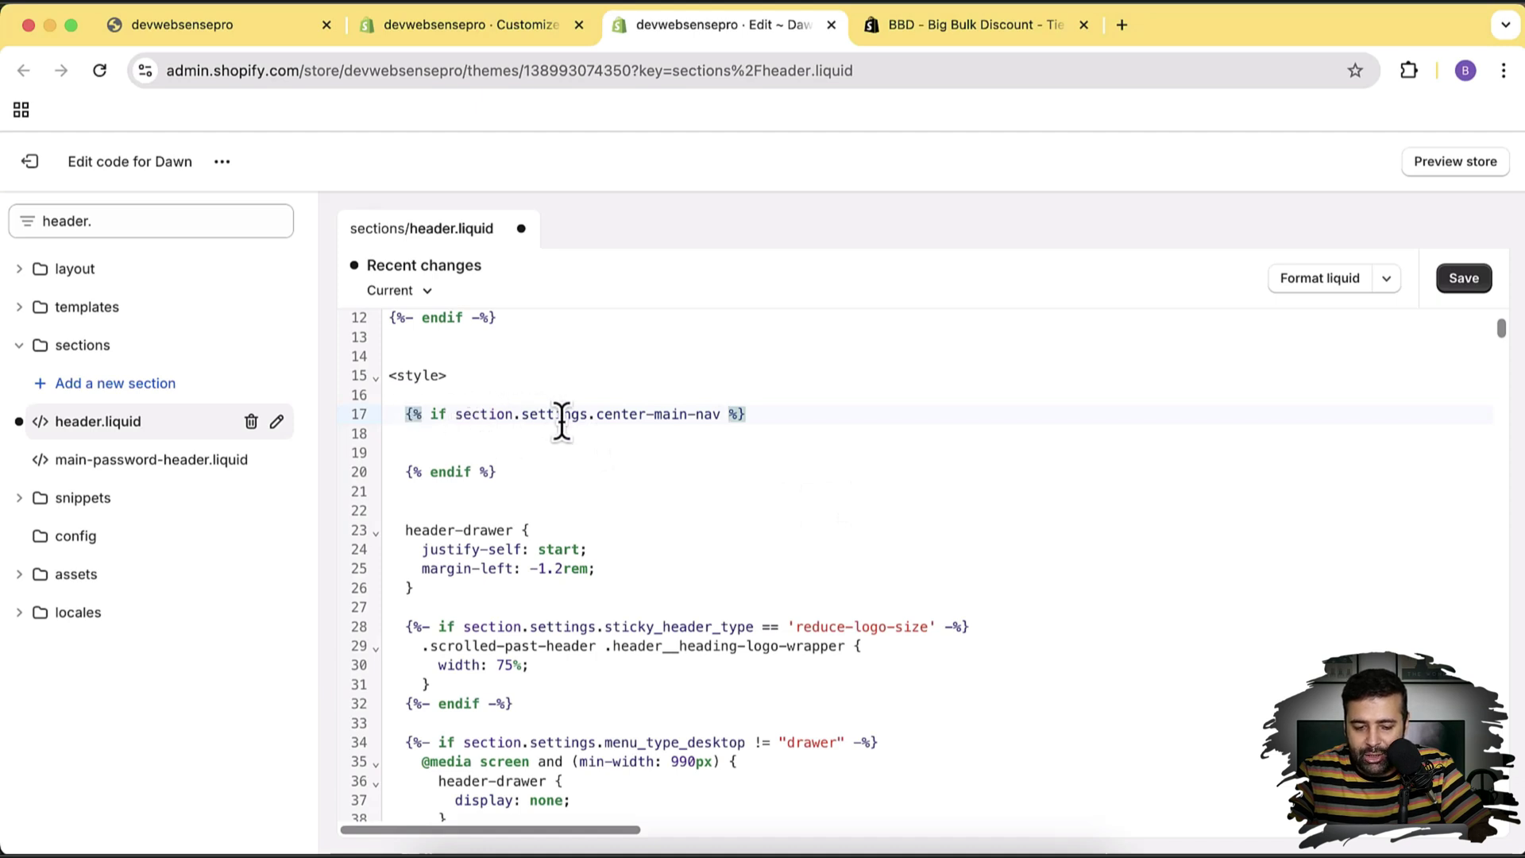
{"action": "triple_click", "coordinate": [664, 417]}
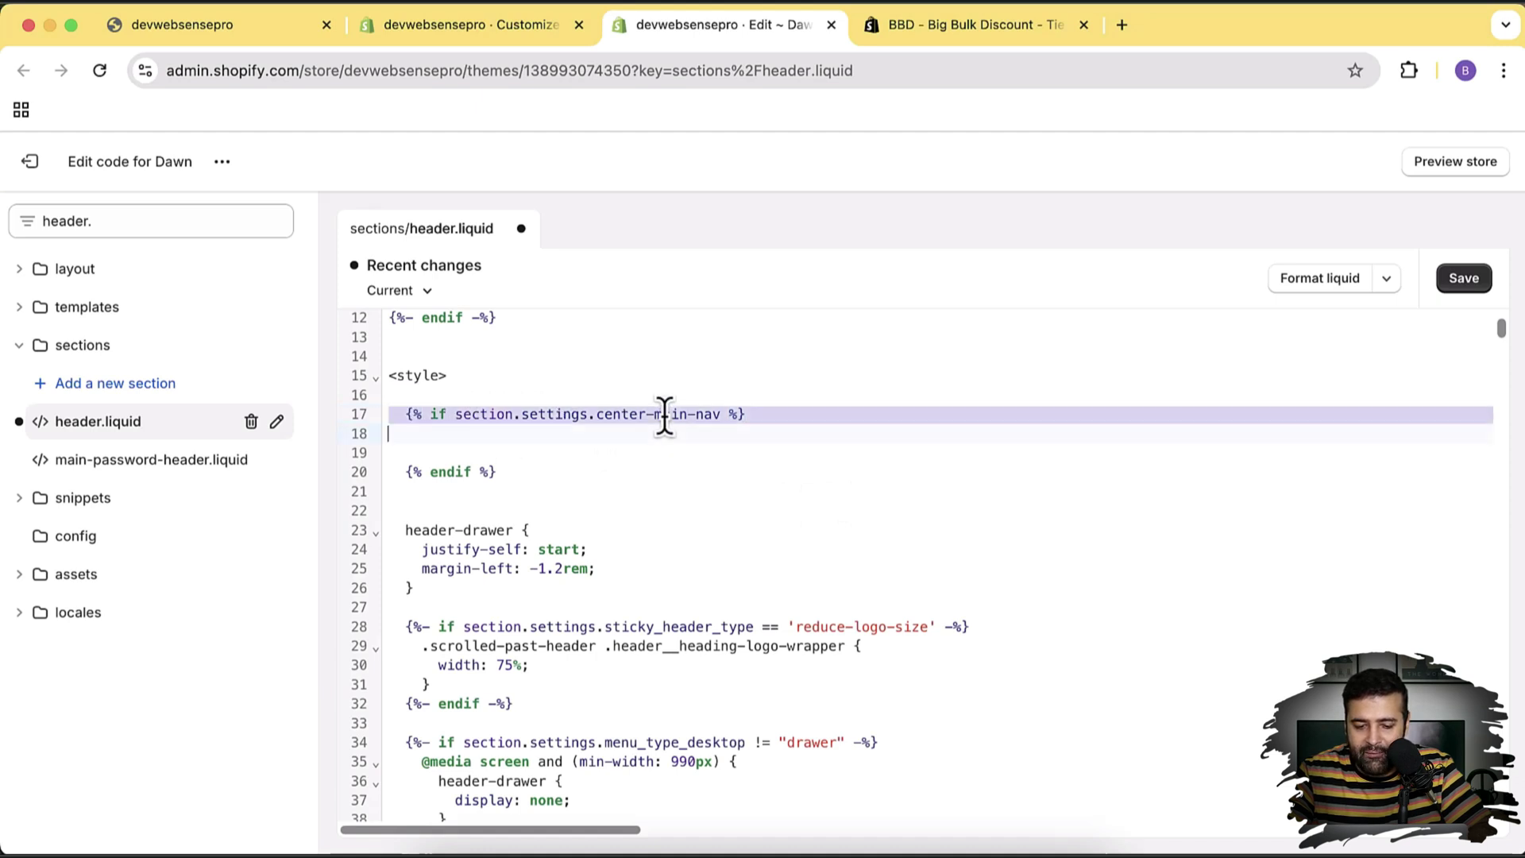
{"action": "left_click", "coordinate": [713, 414]}
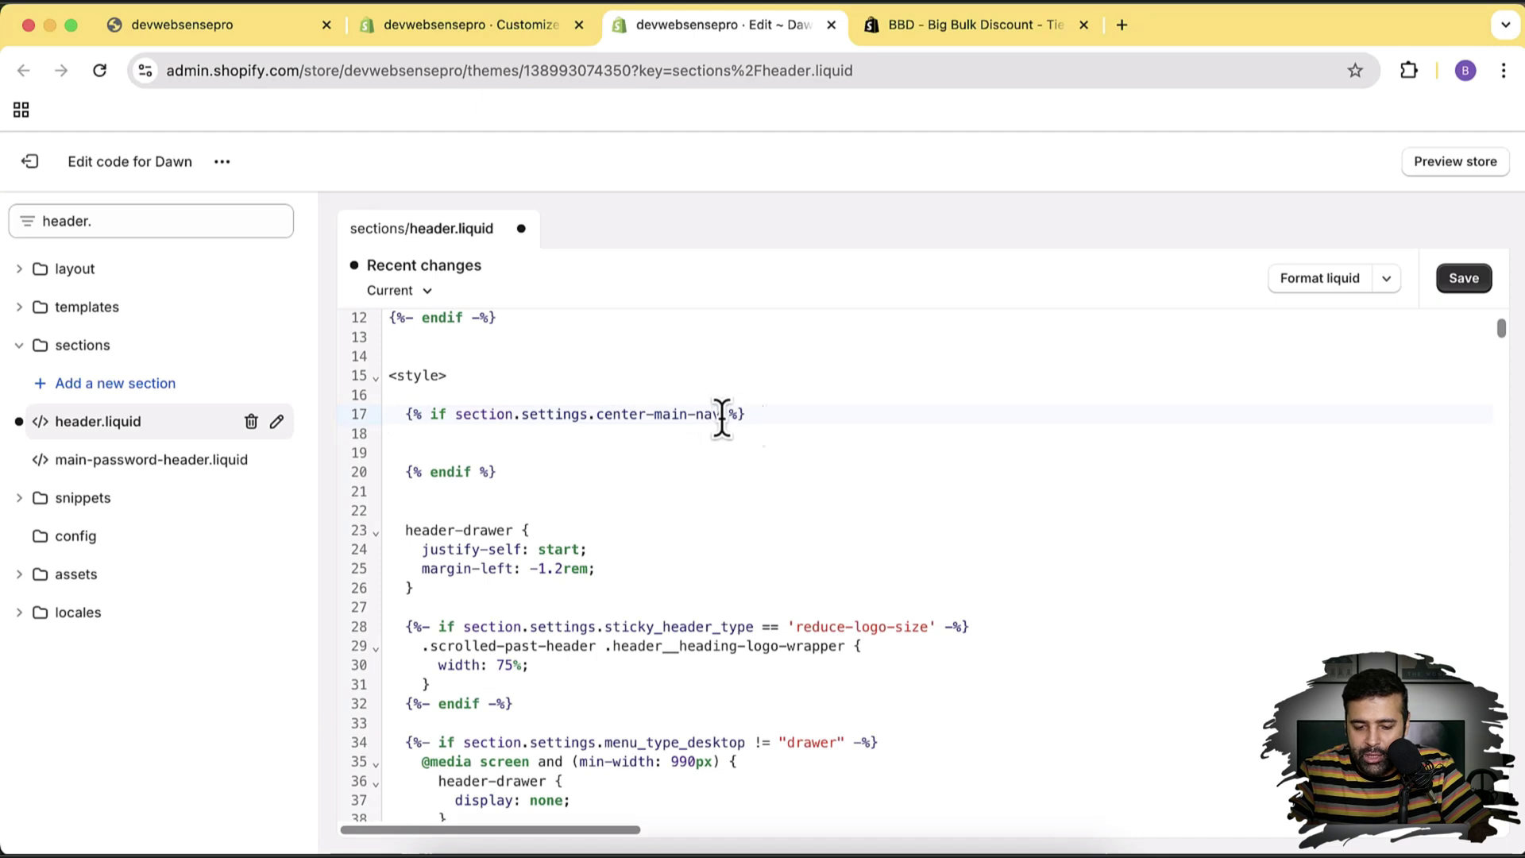
{"action": "type", "text": "== \""}
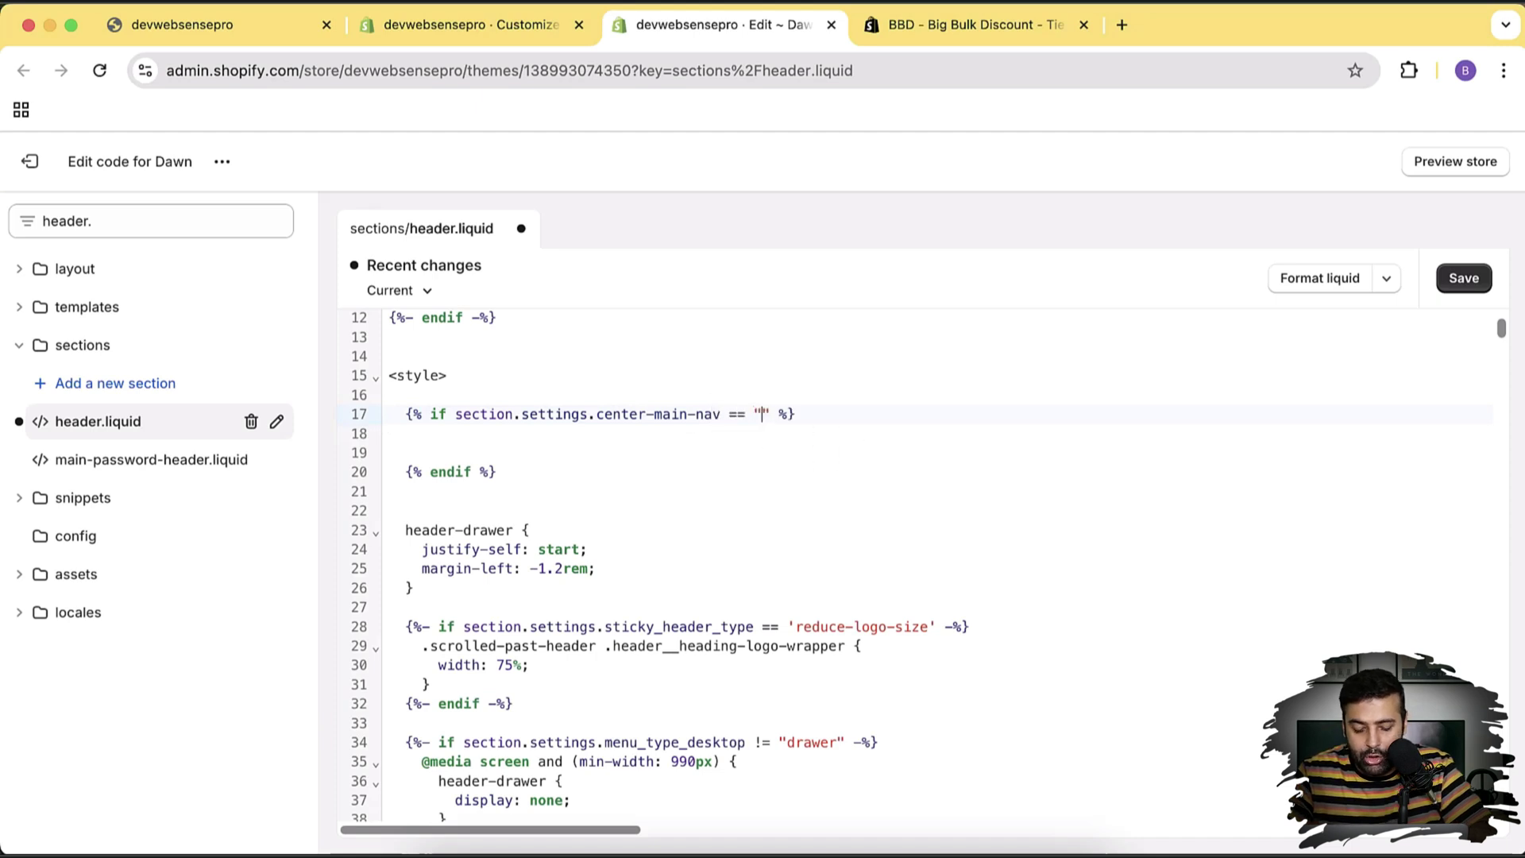
{"action": "type", "text": "true"}
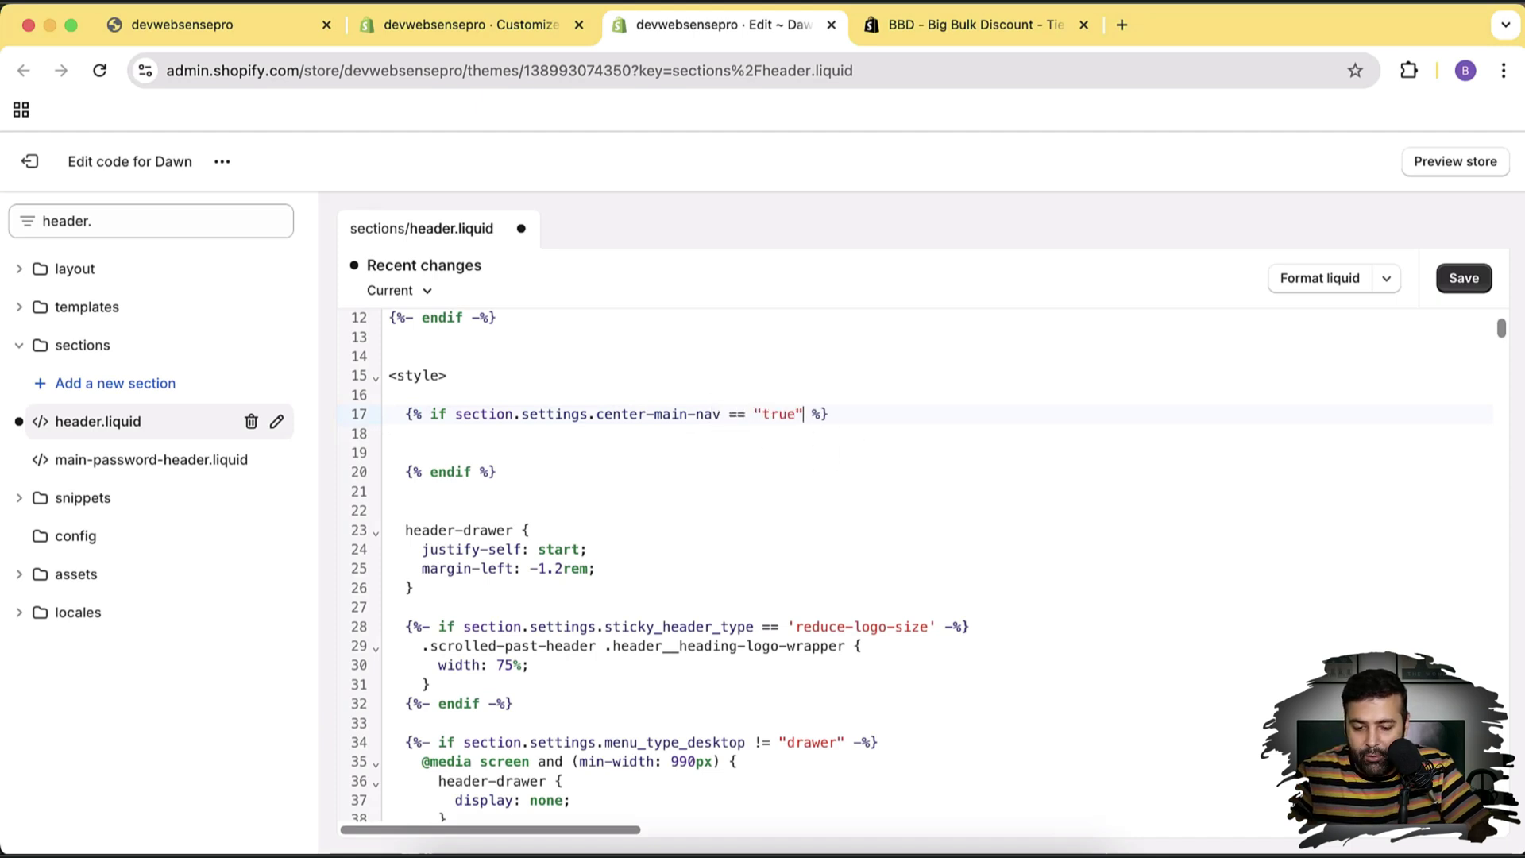
{"action": "key", "text": "BackSpace"}
{"action": "key", "text": "BackSpace"}
{"action": "key", "text": "BackSpace"}
{"action": "key", "text": "BackSpace"}
{"action": "key", "text": "BackSpace"}
{"action": "key", "text": "BackSpace"}
{"action": "key", "text": "BackSpace"}
{"action": "key", "text": "BackSpace"}
{"action": "key", "text": "BackSpace"}
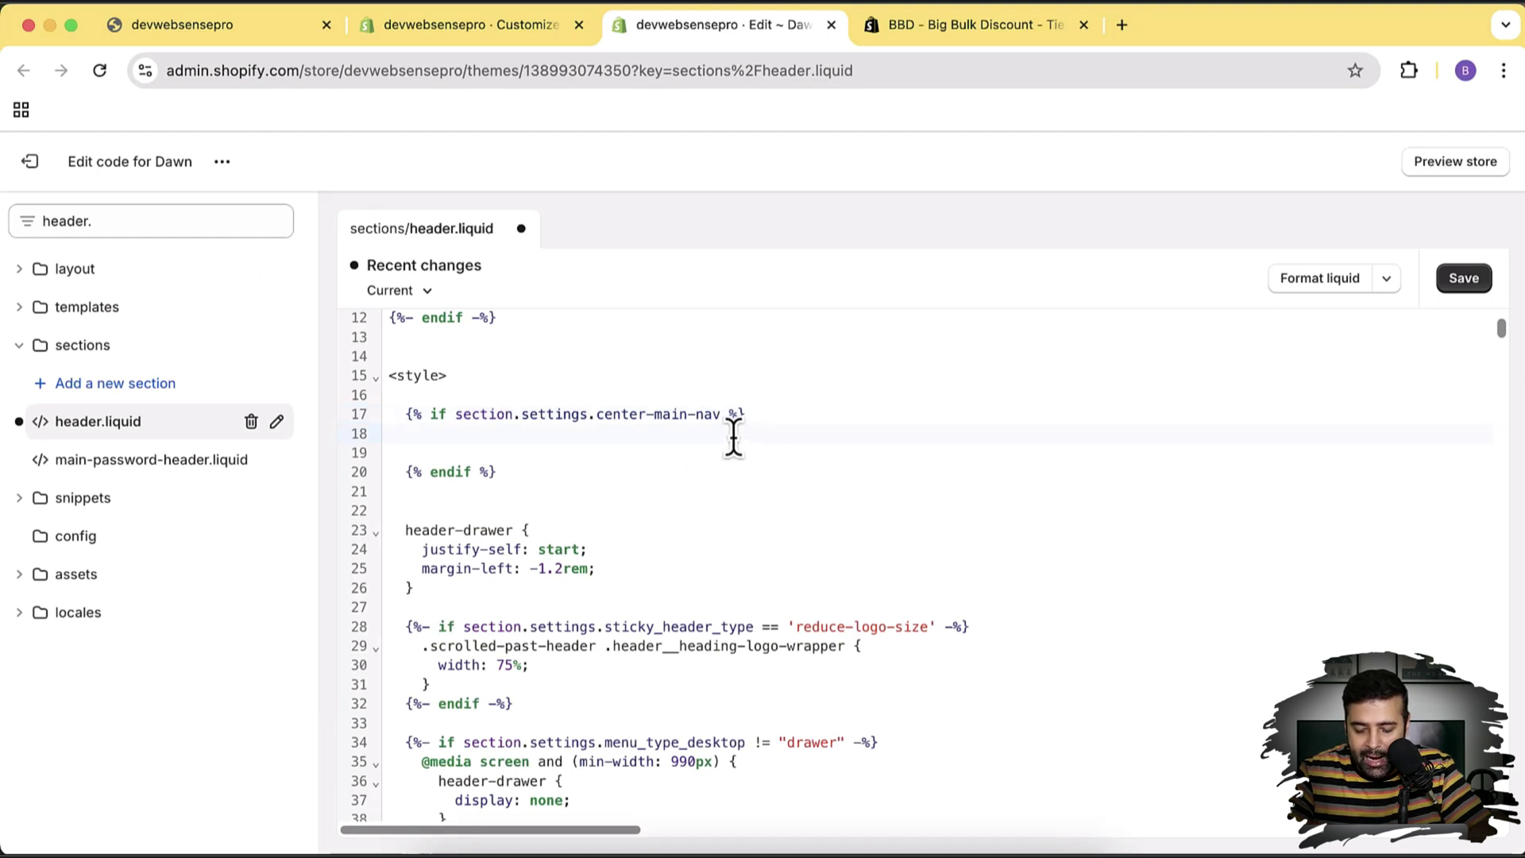
- Add .header { display:flex !important; align-items:center; justify-content:space-between; } and save
{"action": "type", "text": ".header"}
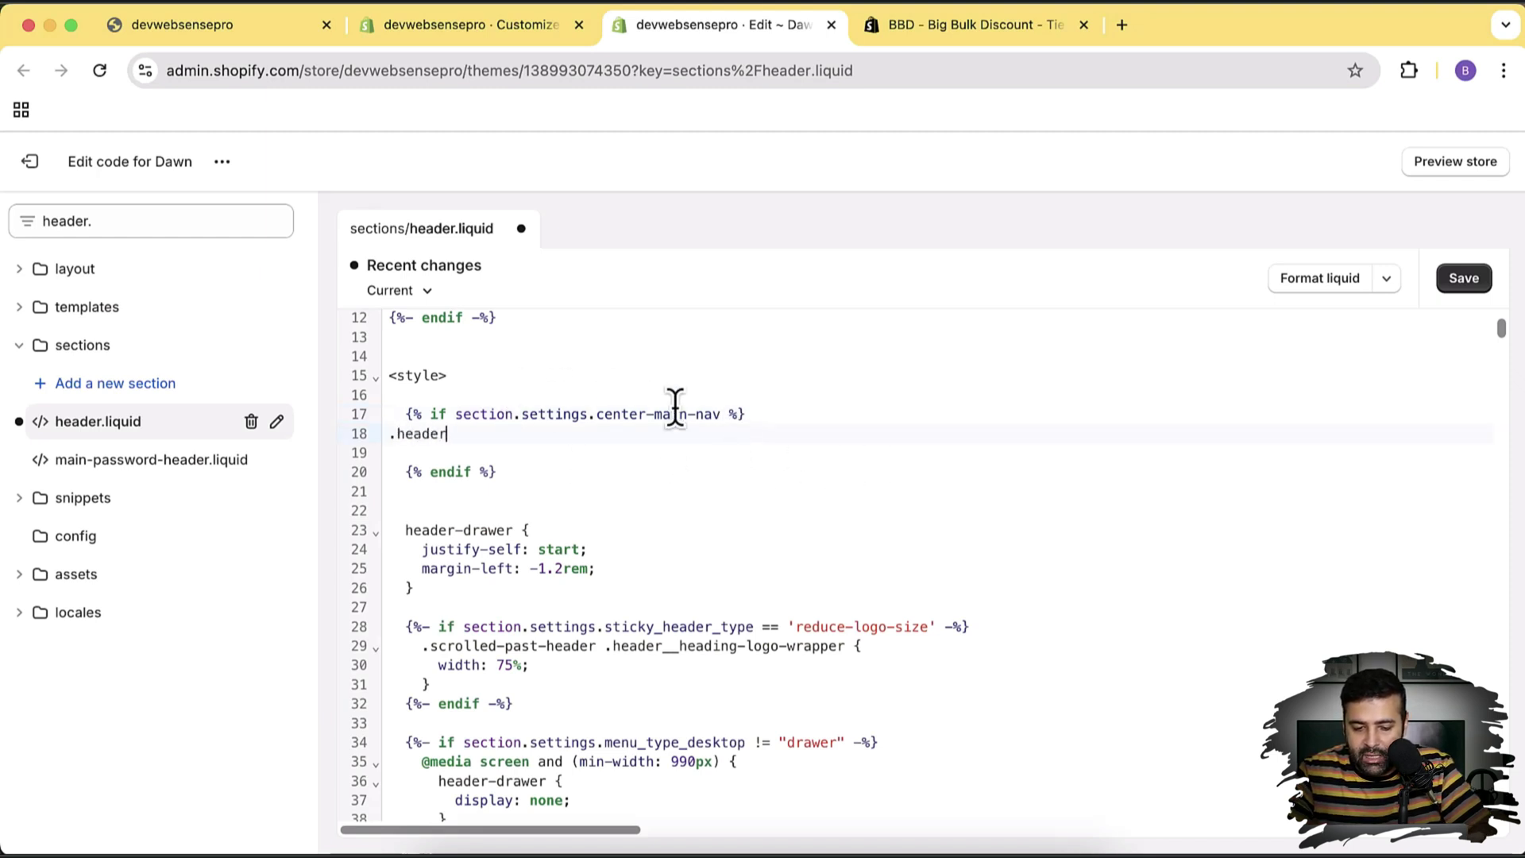
{"action": "type", "text": " {"}
{"action": "key", "text": "Return"}
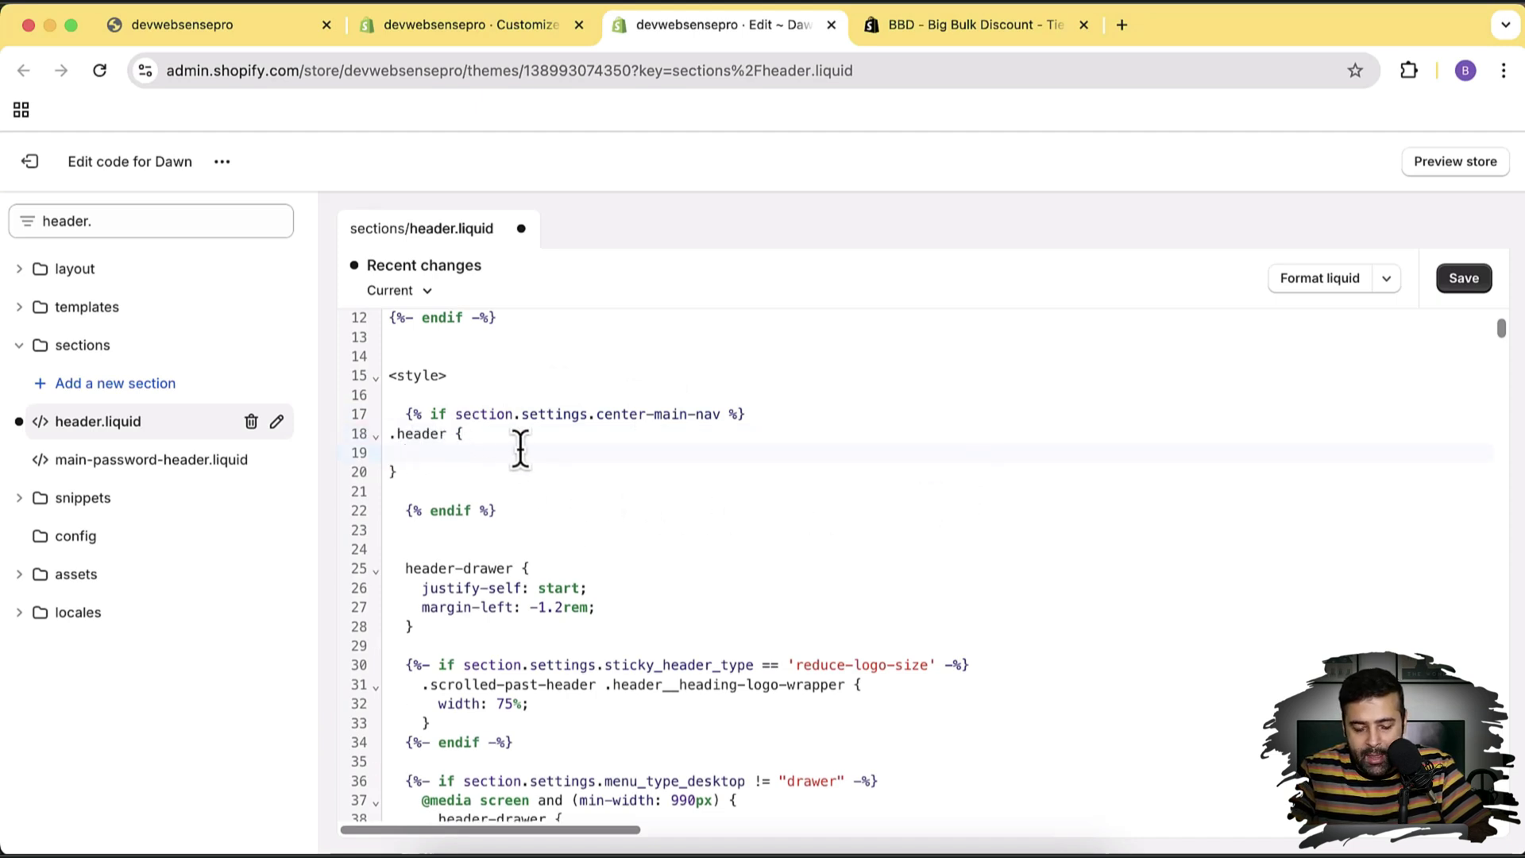
{"action": "type", "text": "display: flex !important;"}
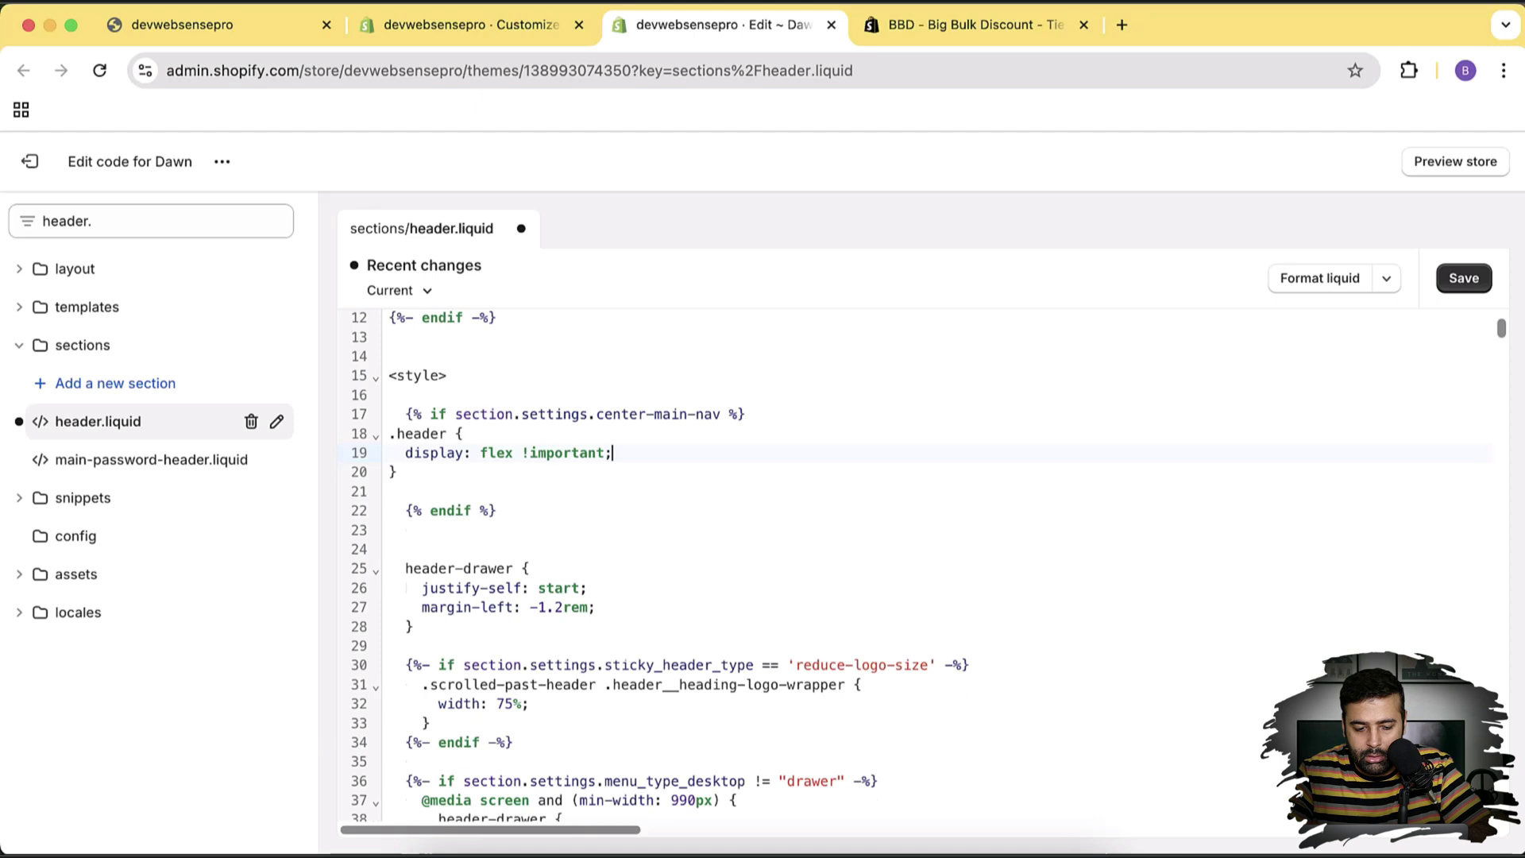
{"action": "key", "text": "Return"}
{"action": "type", "text": "align-items: center"}
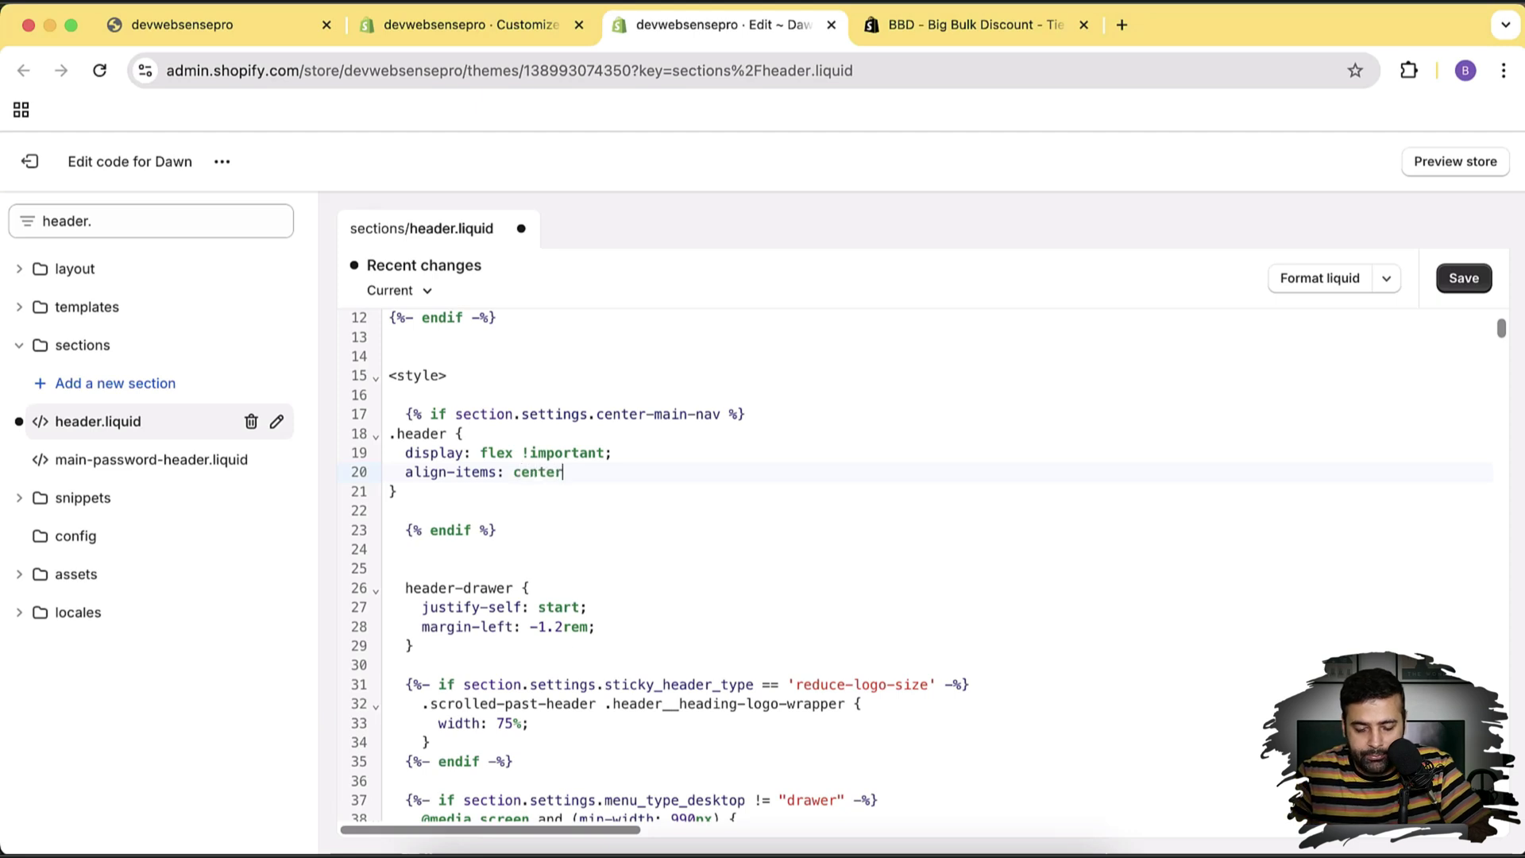
{"action": "type", "text": ";"}
{"action": "key", "text": "Return"}
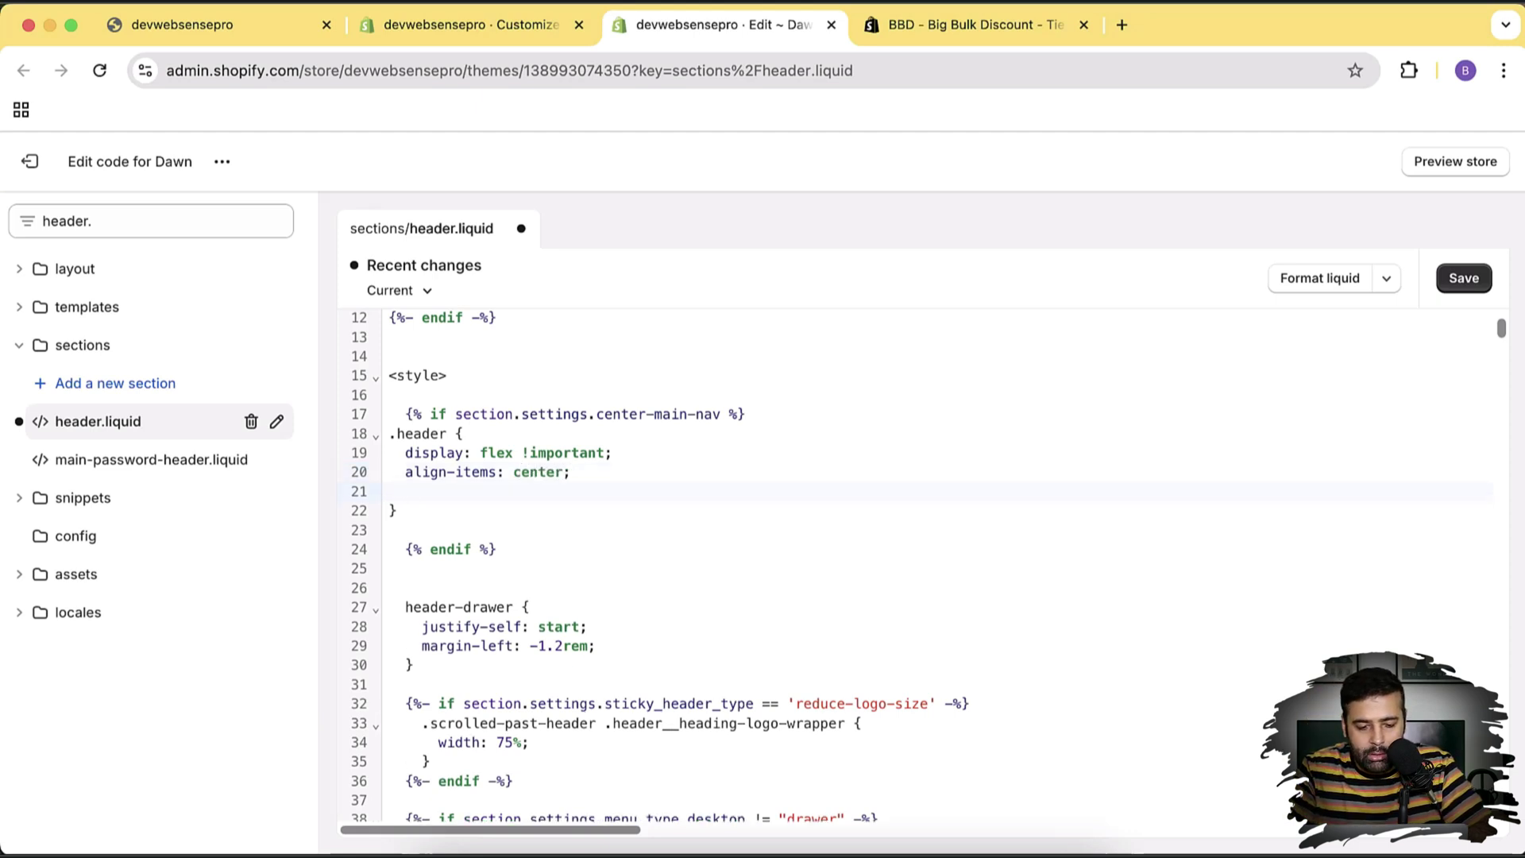
{"action": "key", "text": "ctrl+s"}
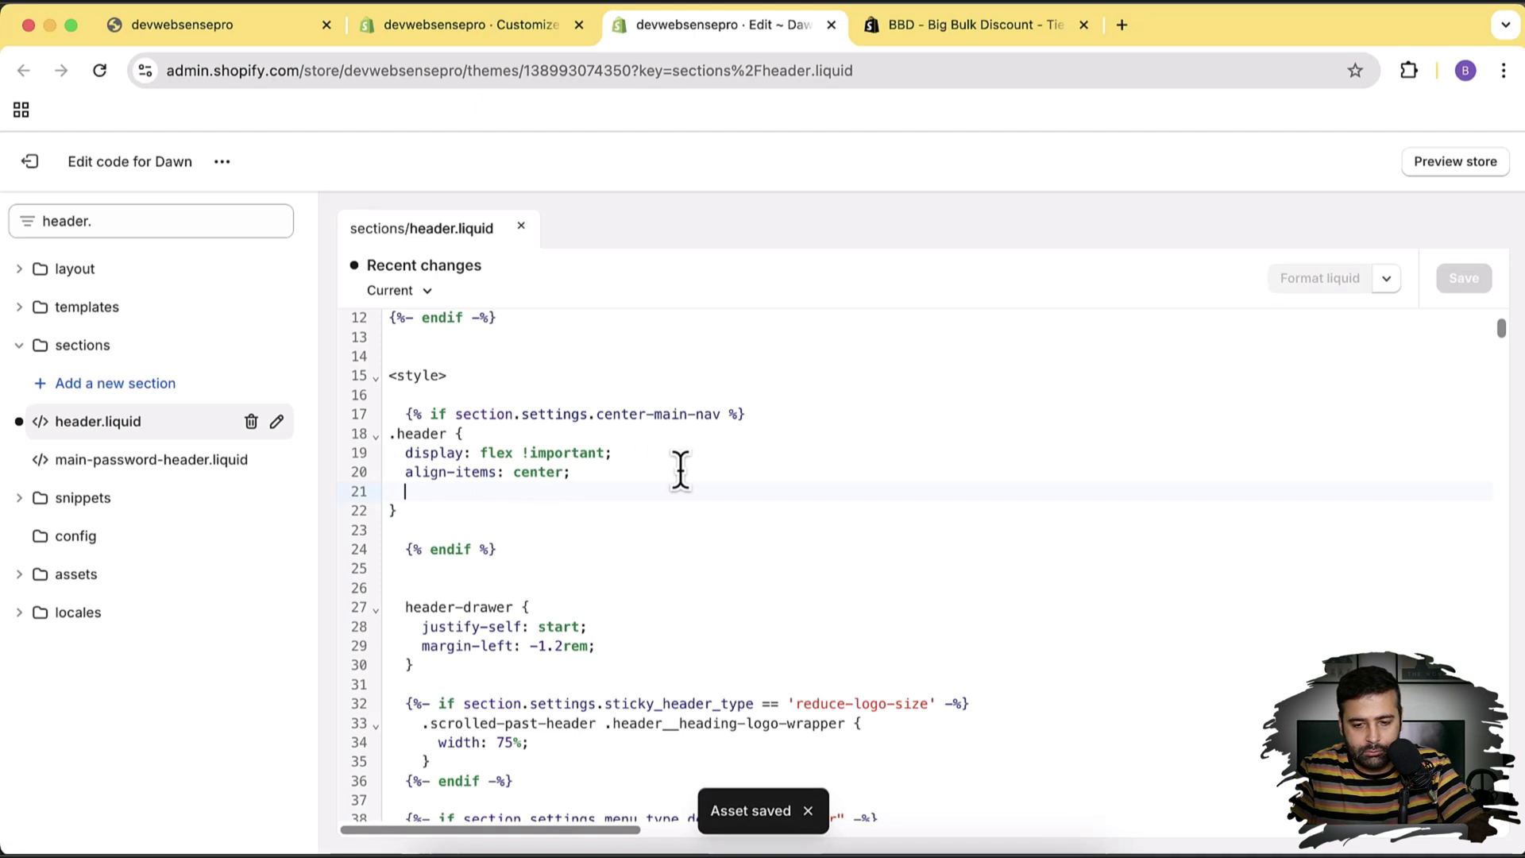
{"action": "type", "text": "just"}
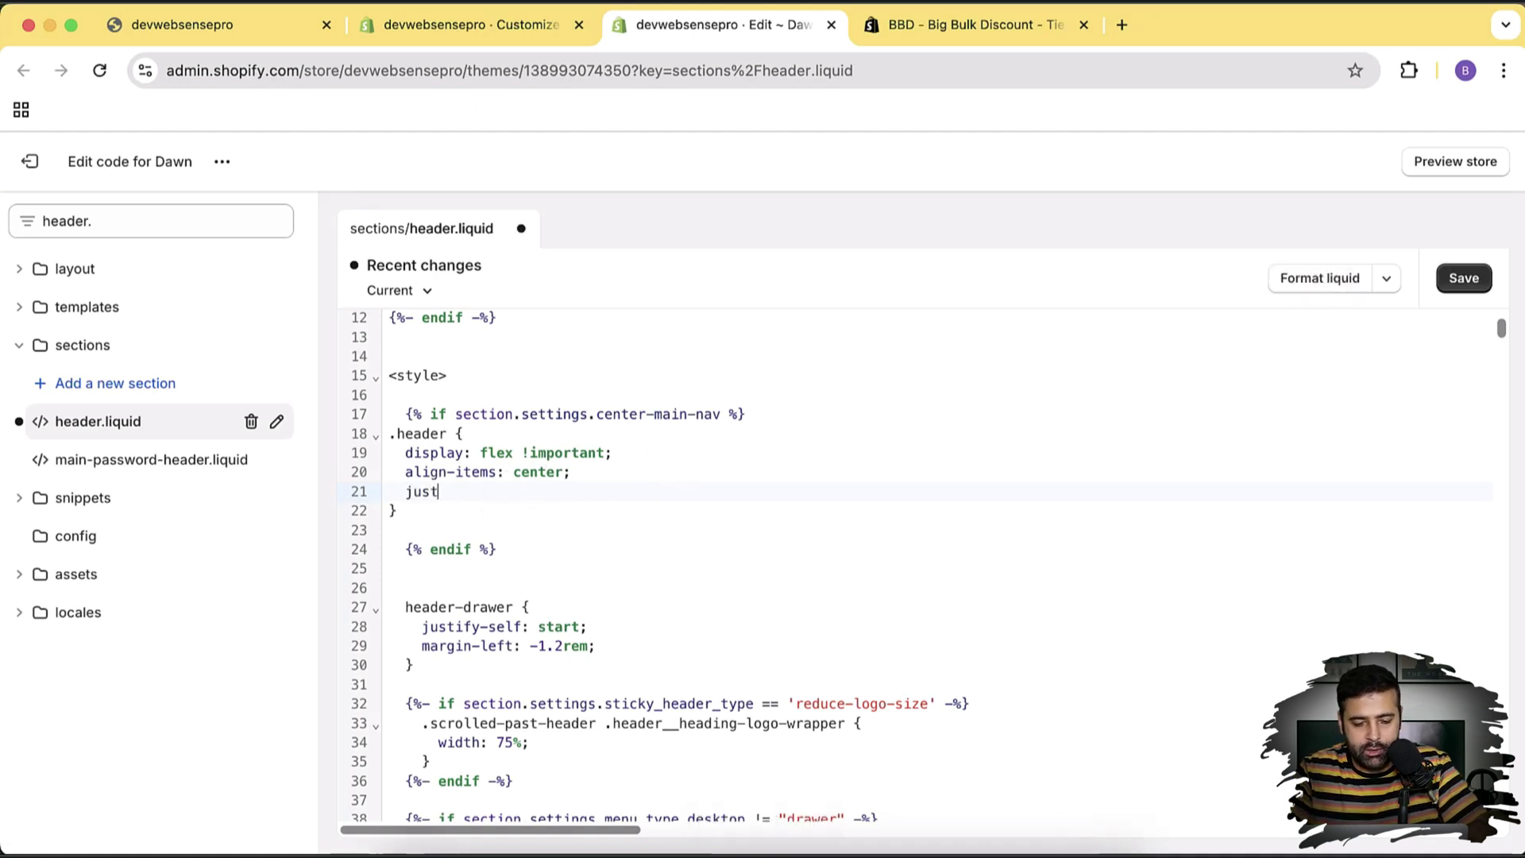
{"action": "type", "text": "ify-co"}
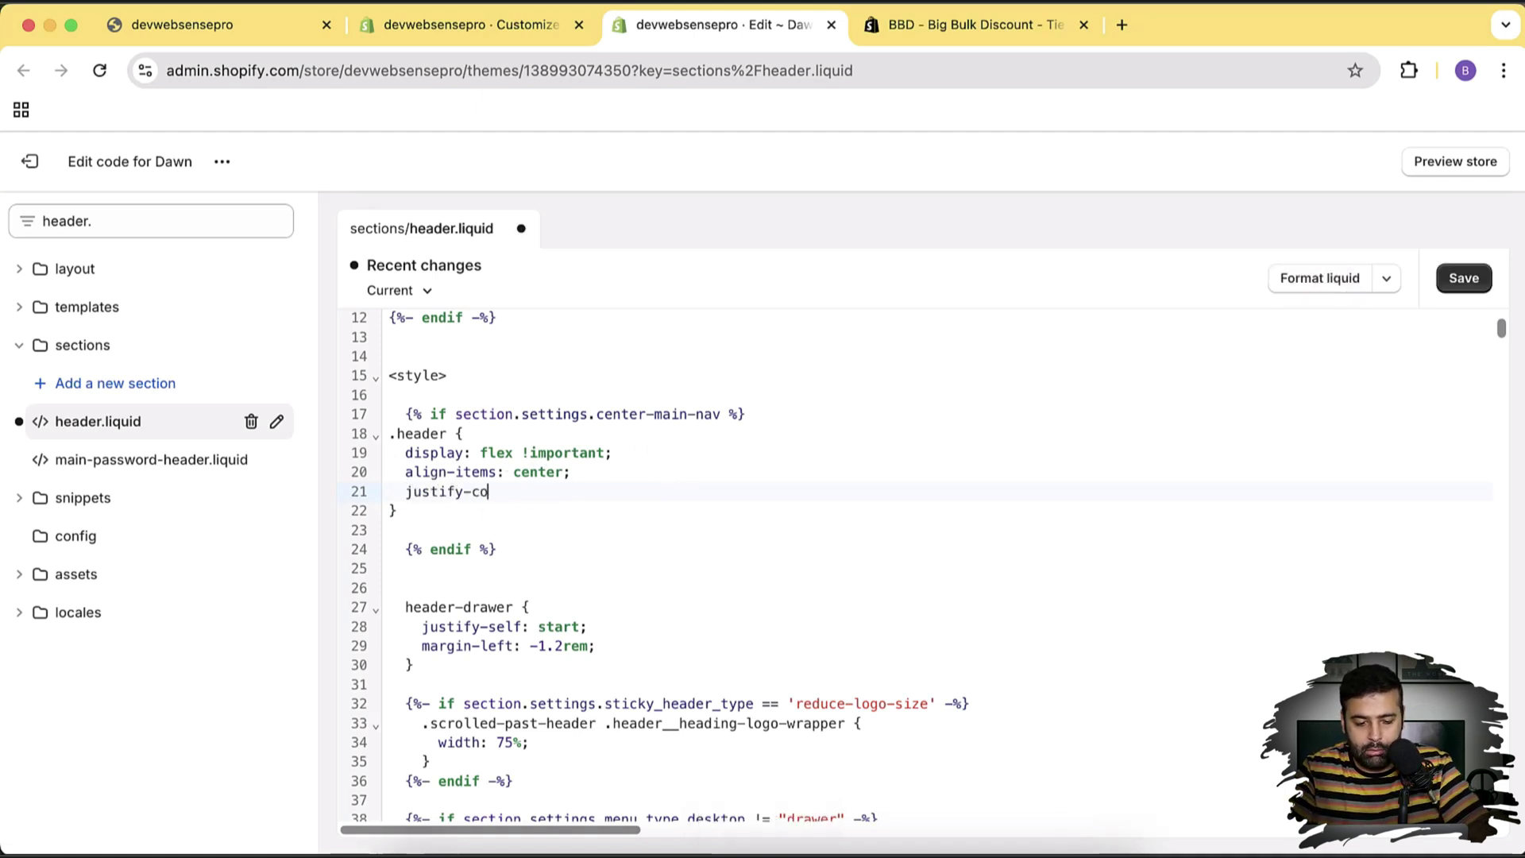
{"action": "type", "text": "ntent: space-betweek"}
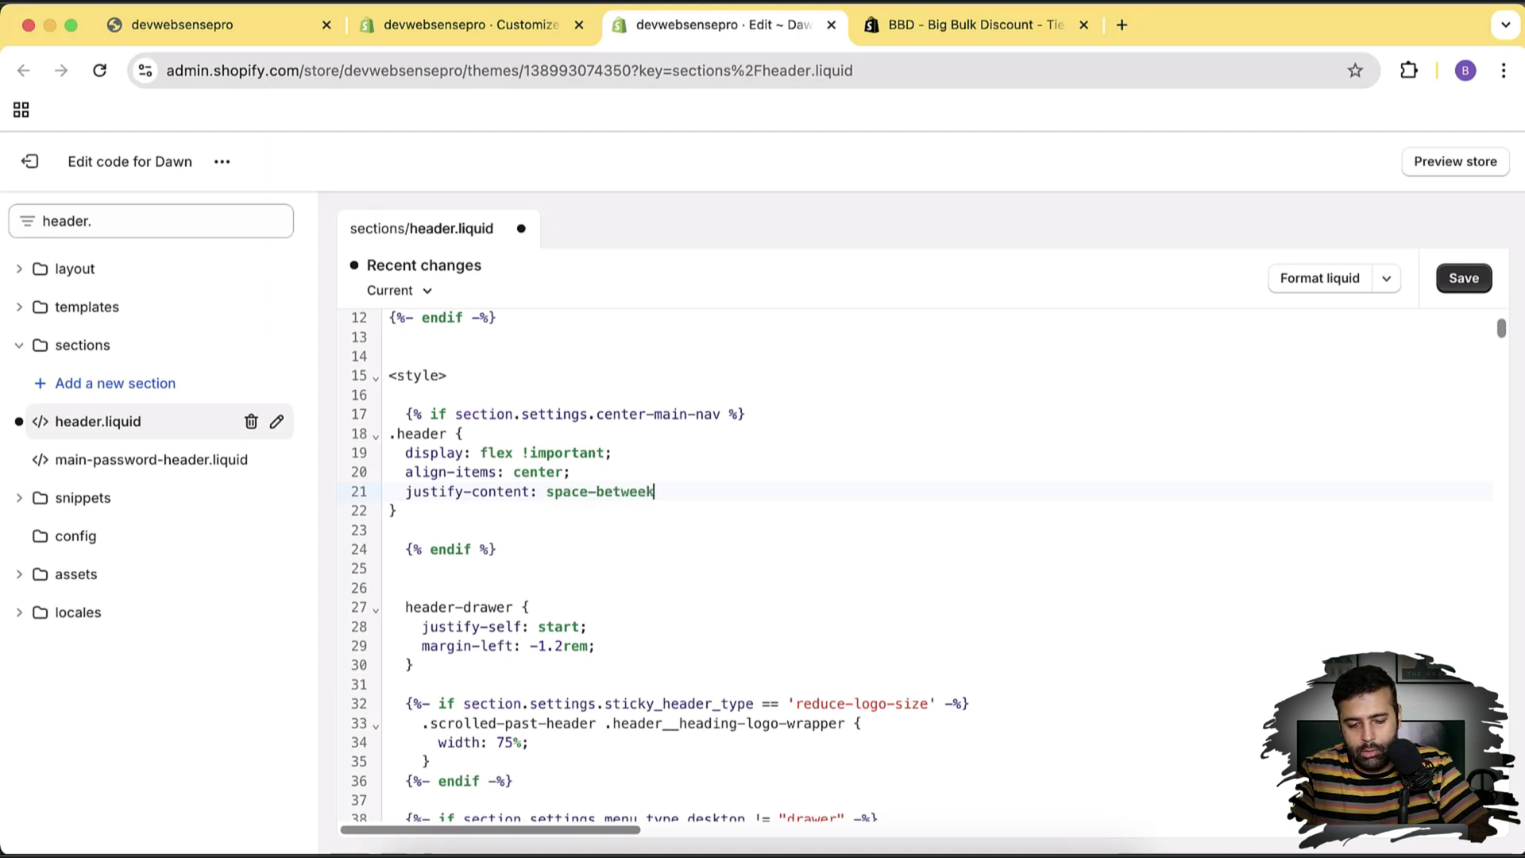
{"action": "key", "text": "BackSpace"}
{"action": "type", "text": "n;"}
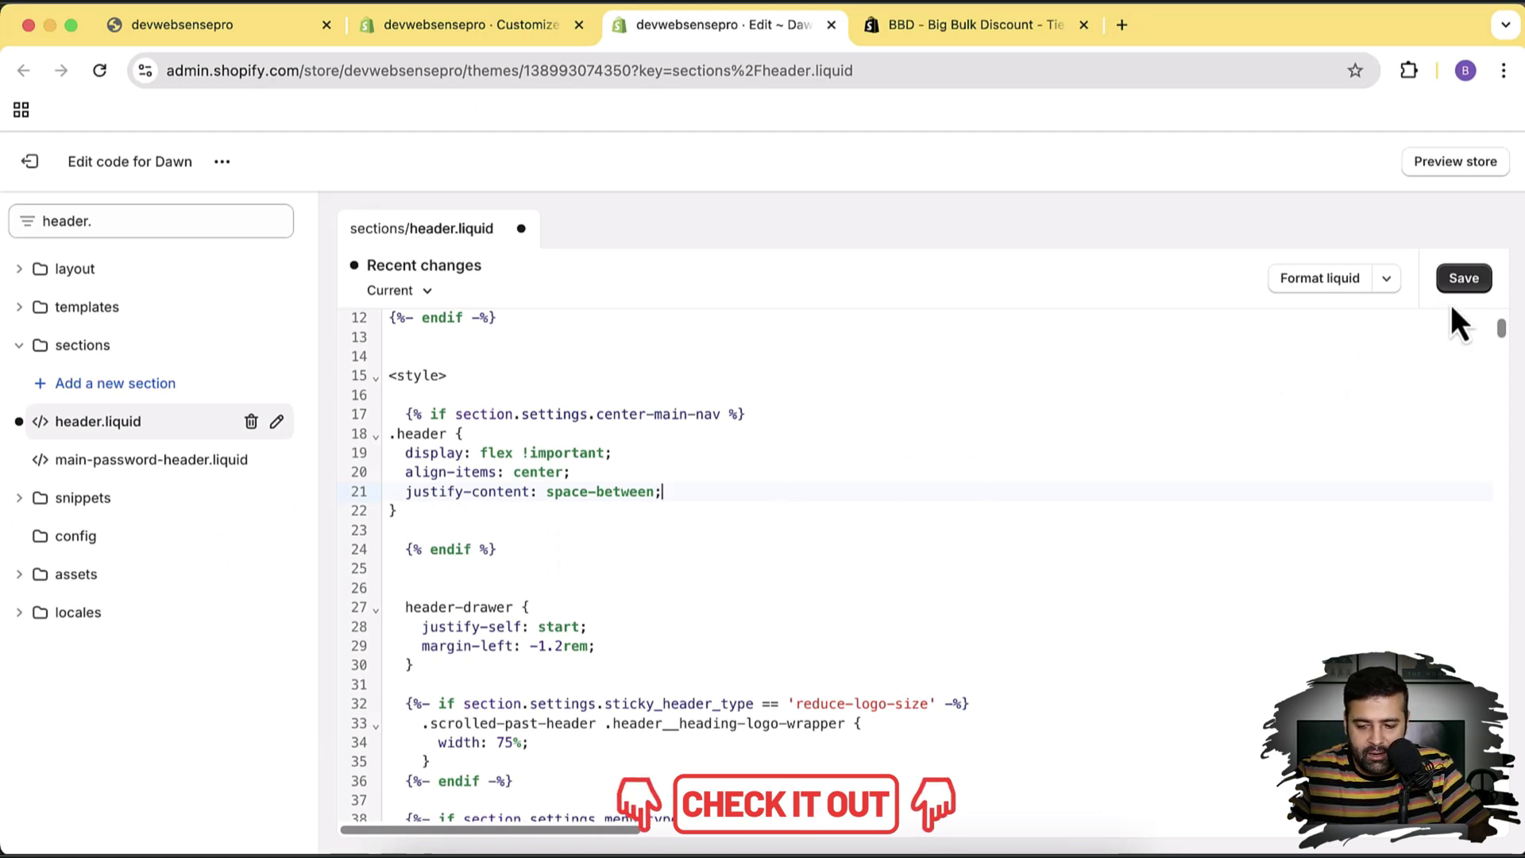
{"action": "left_click", "coordinate": [1462, 282]}
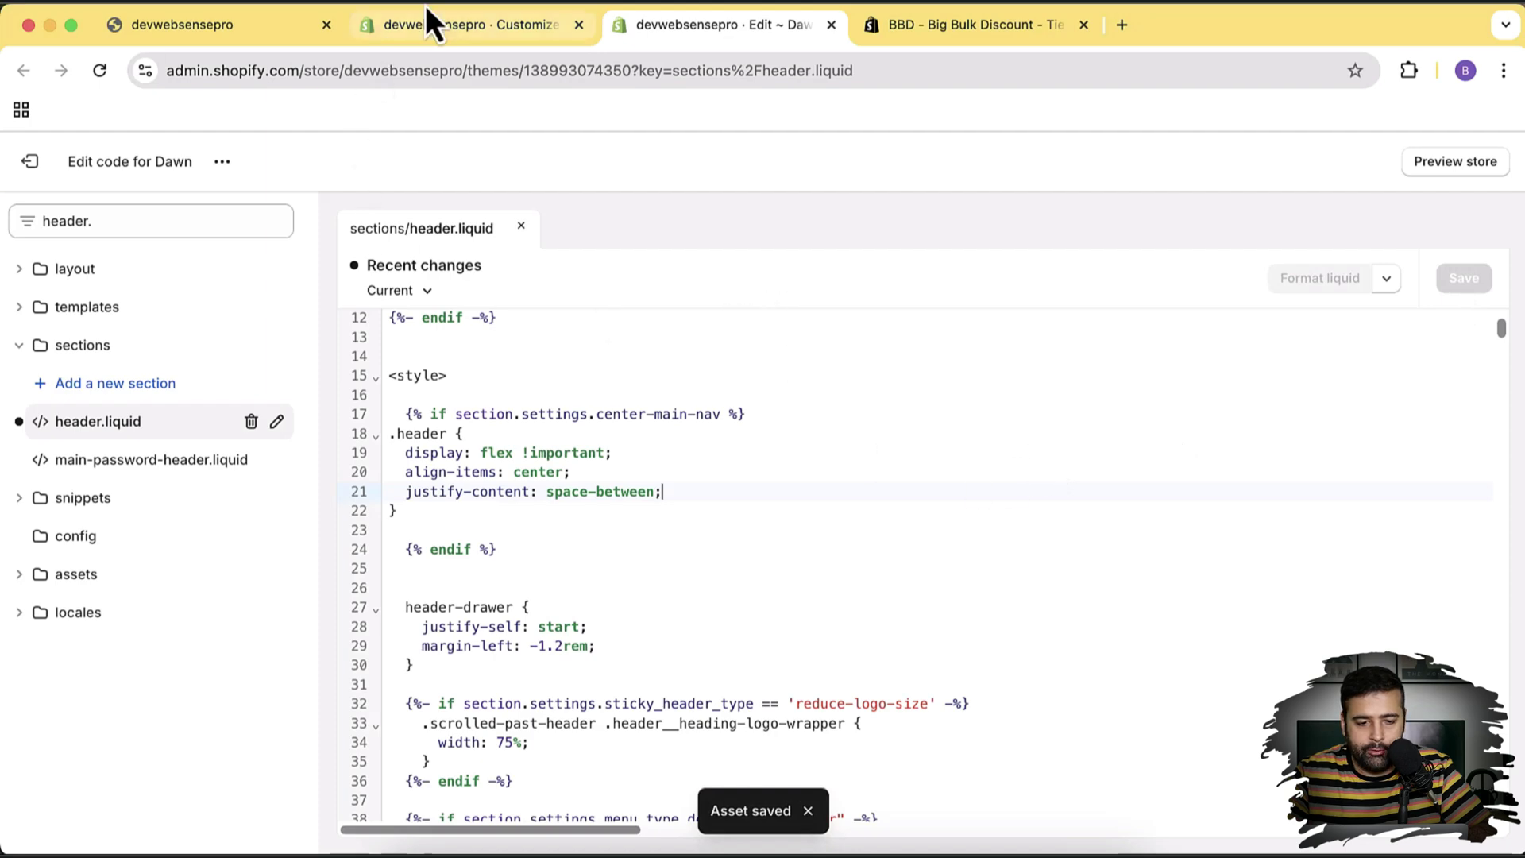
- Bring the theme customizer tab forward and reload it
{"action": "left_click", "coordinate": [455, 32]}
{"action": "left_click", "coordinate": [524, 70]}
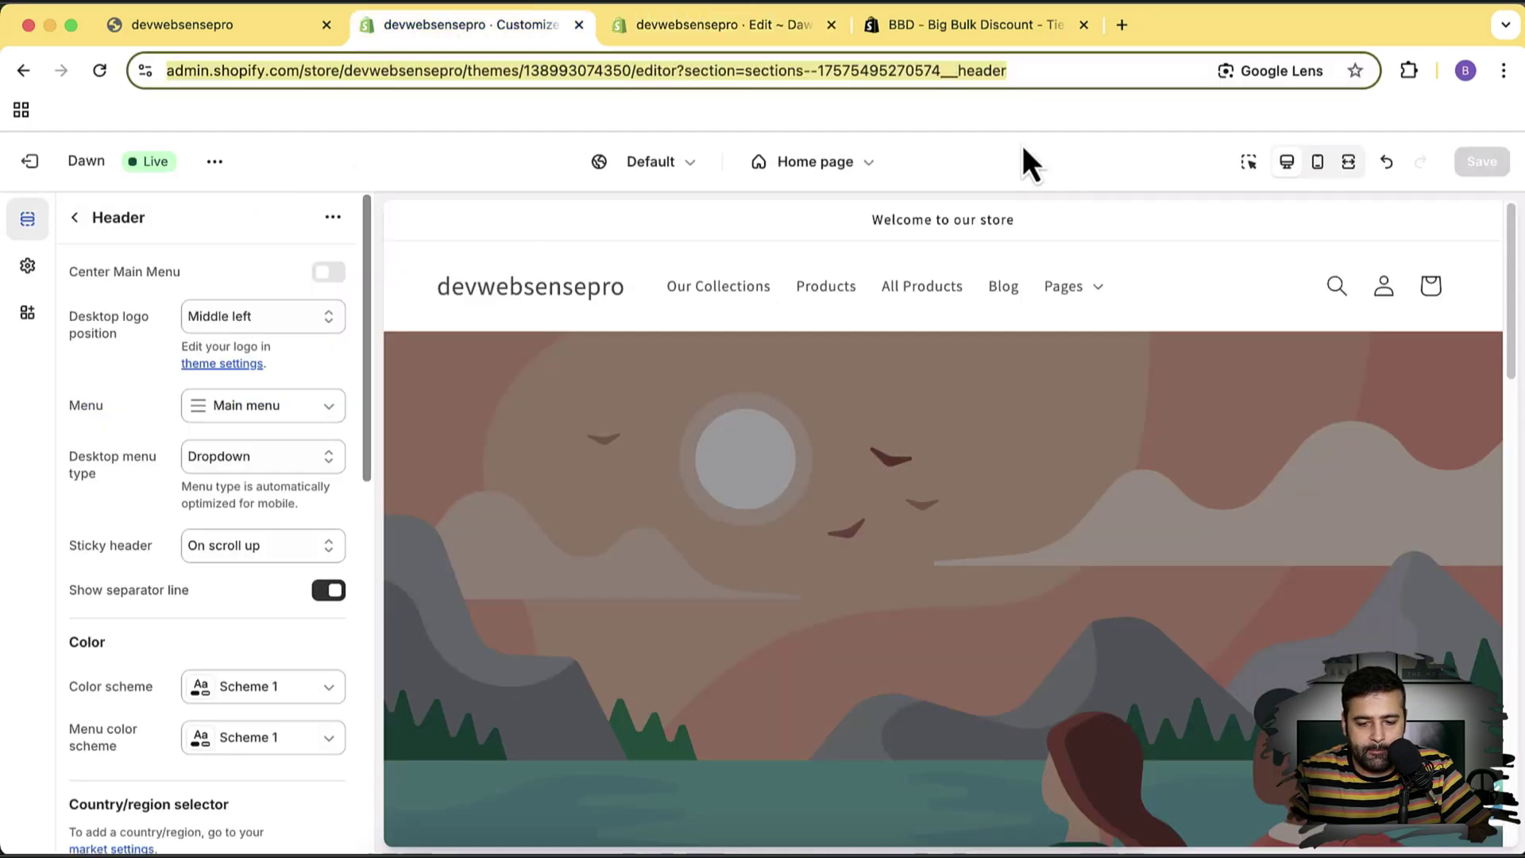
{"action": "key", "text": "Return"}
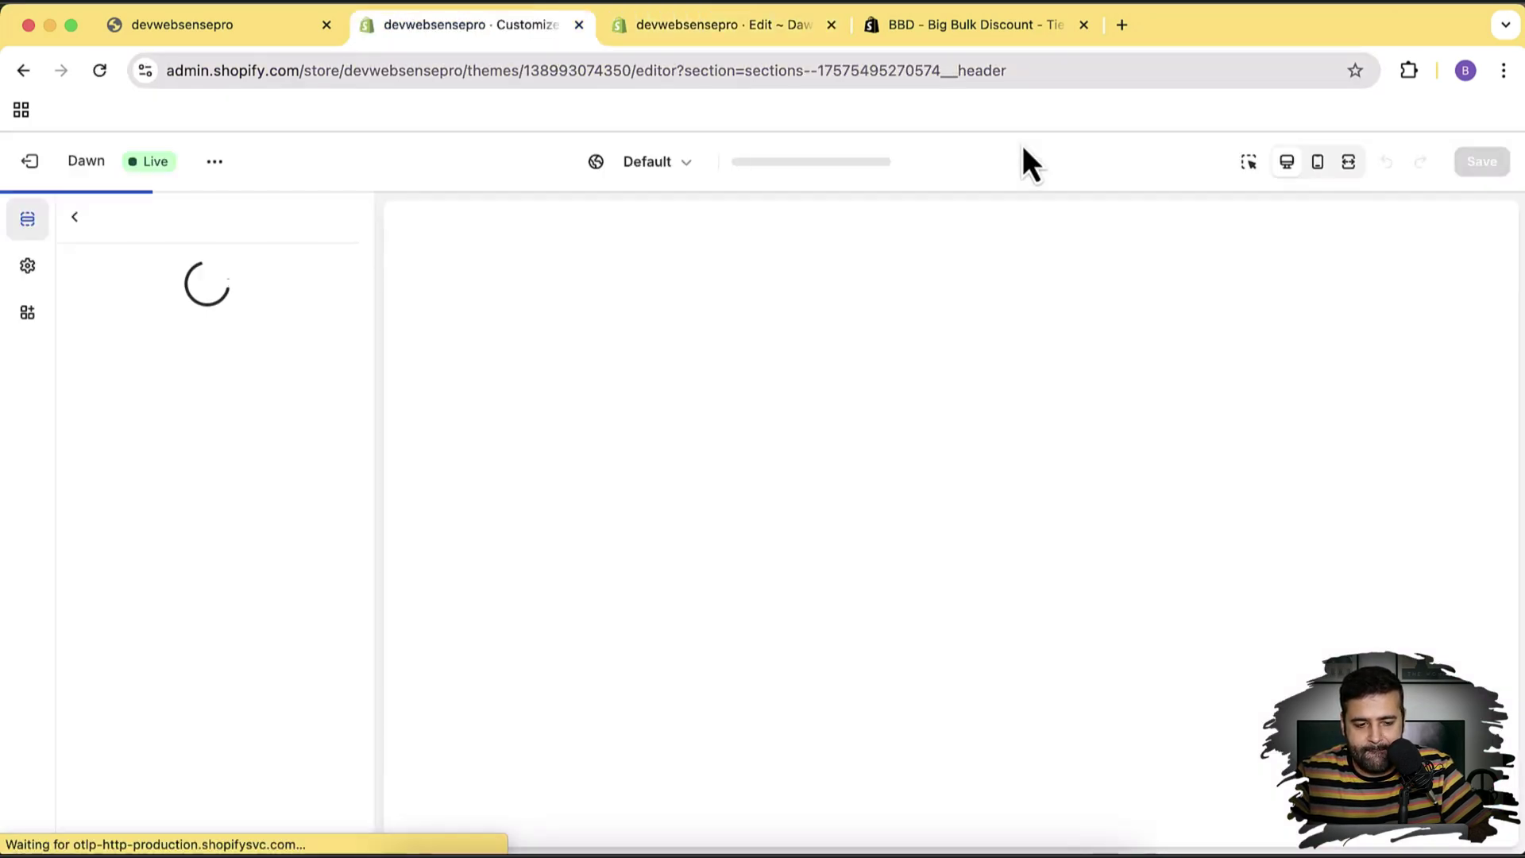